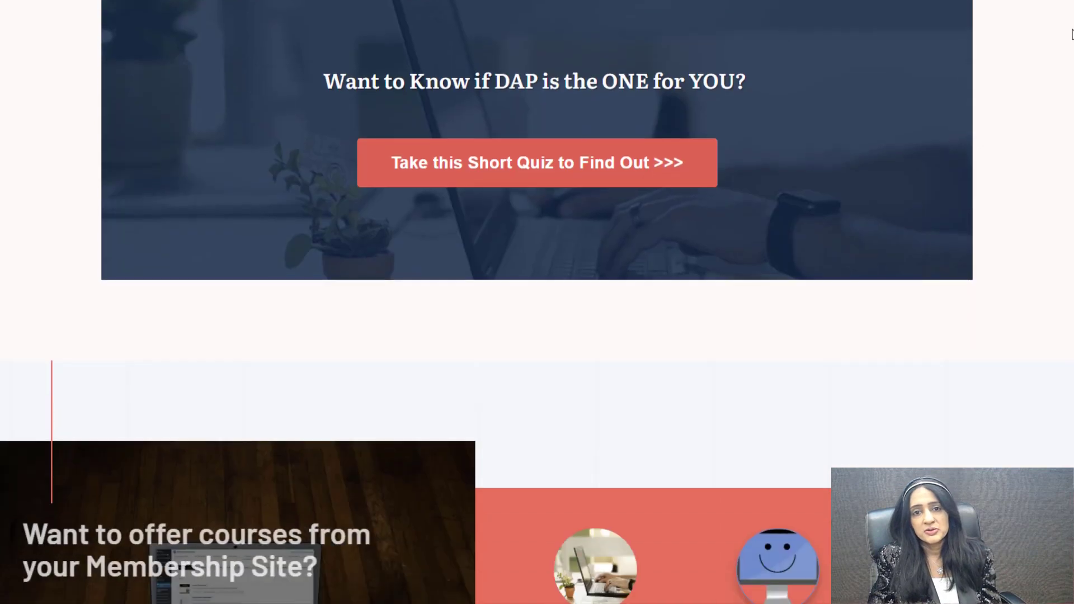
{"action": "scroll", "coordinate": [1072, 39], "scroll_direction": "down", "scroll_amount": 9}
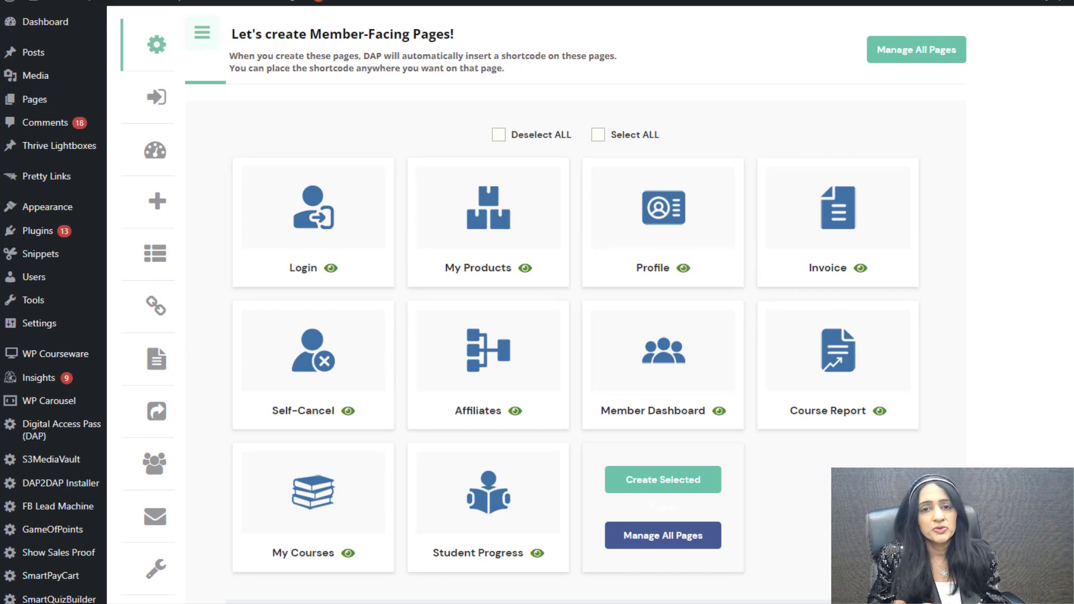
Create the Login, My Products, Profile, Invoice, Self-Cancel, Affiliates, Member Dashboard, Course Report, My Courses and Student Progress member-facing pages.
{"action": "scroll", "coordinate": [330, 187], "scroll_direction": "down", "scroll_amount": 2}
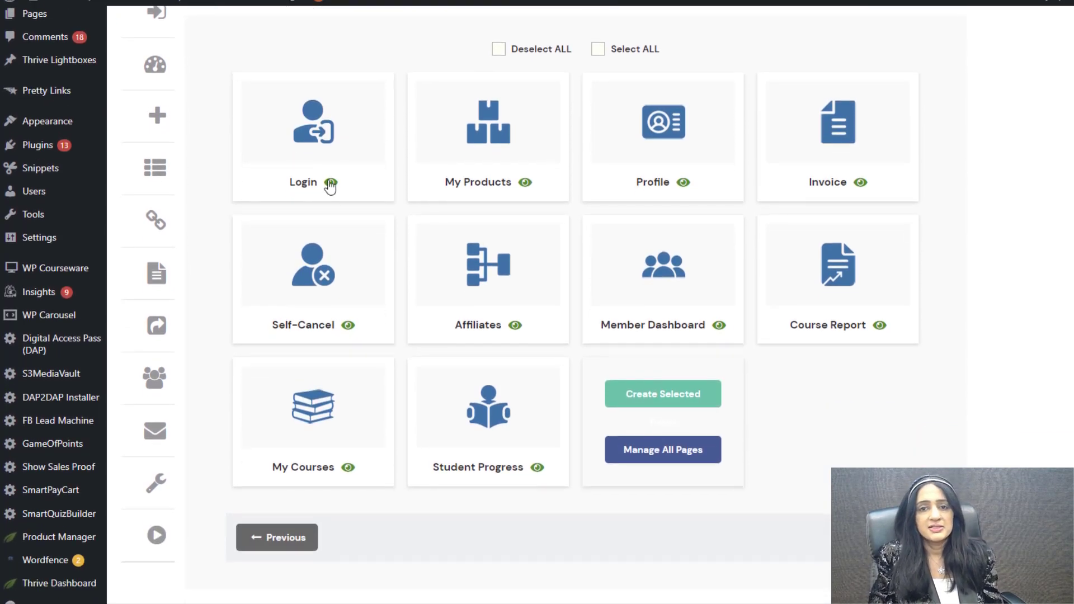
{"action": "left_click", "coordinate": [331, 186]}
{"action": "left_click", "coordinate": [488, 139]}
{"action": "left_click", "coordinate": [717, 149]}
{"action": "left_click", "coordinate": [837, 140]}
{"action": "left_click", "coordinate": [358, 282]}
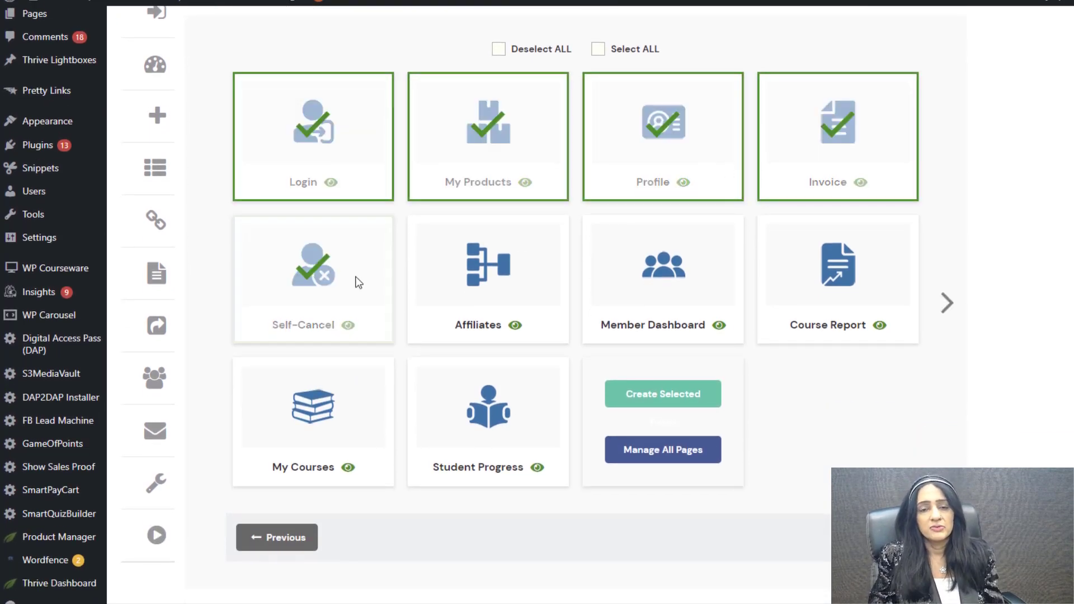
{"action": "left_click", "coordinate": [488, 280]}
{"action": "left_click", "coordinate": [697, 290]}
{"action": "left_click", "coordinate": [789, 286]}
{"action": "left_click", "coordinate": [327, 421]}
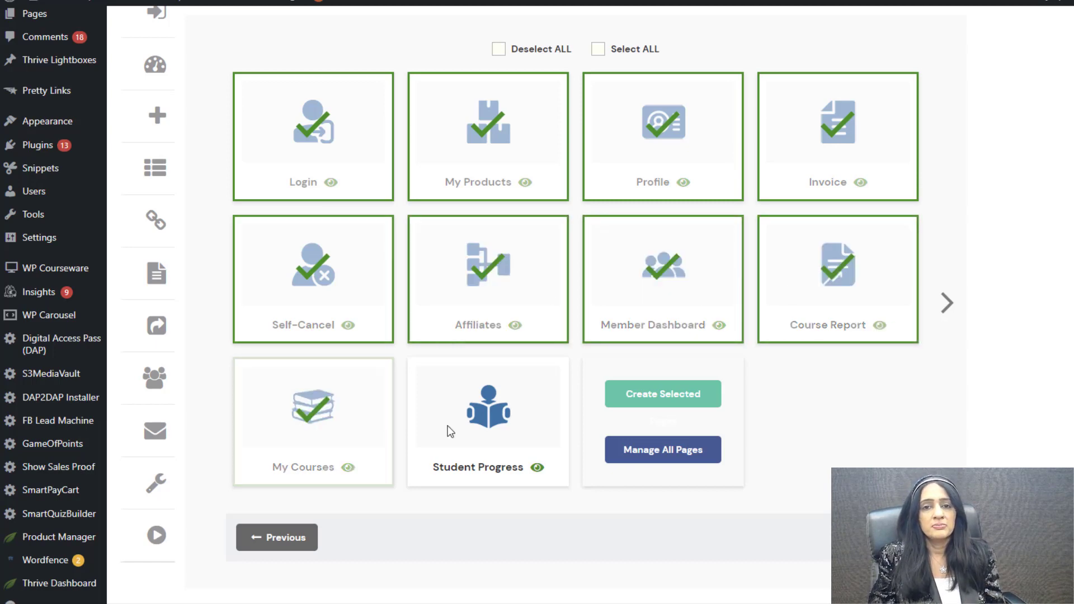
{"action": "left_click", "coordinate": [450, 431]}
{"action": "left_click", "coordinate": [674, 398]}
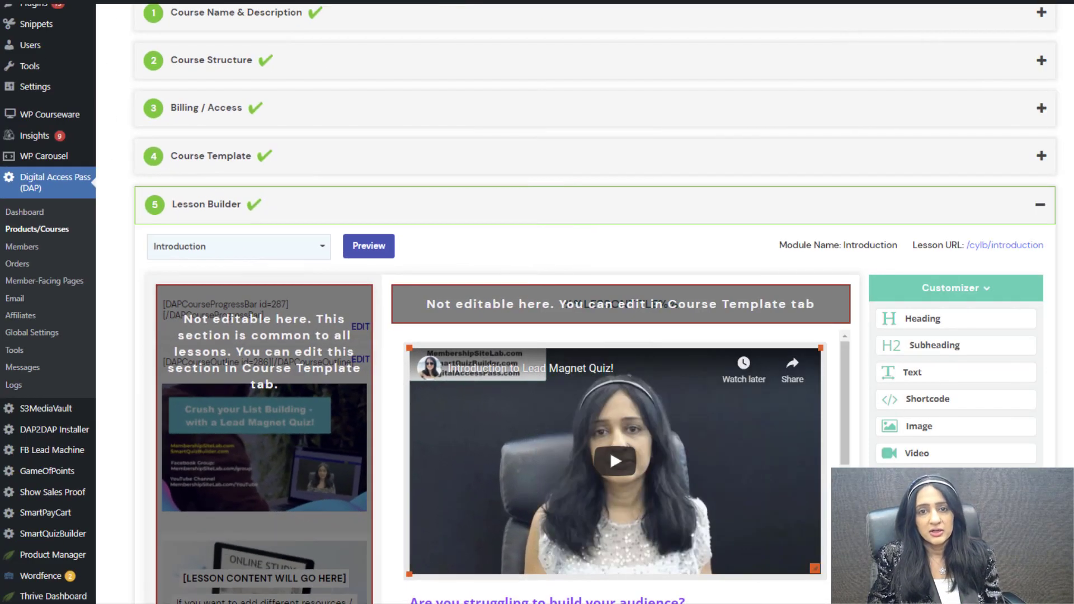
Open the video settings of the Introduction lesson's video and set its border color to #f70c0c.
{"action": "scroll", "coordinate": [559, 336], "scroll_direction": "down", "scroll_amount": 3}
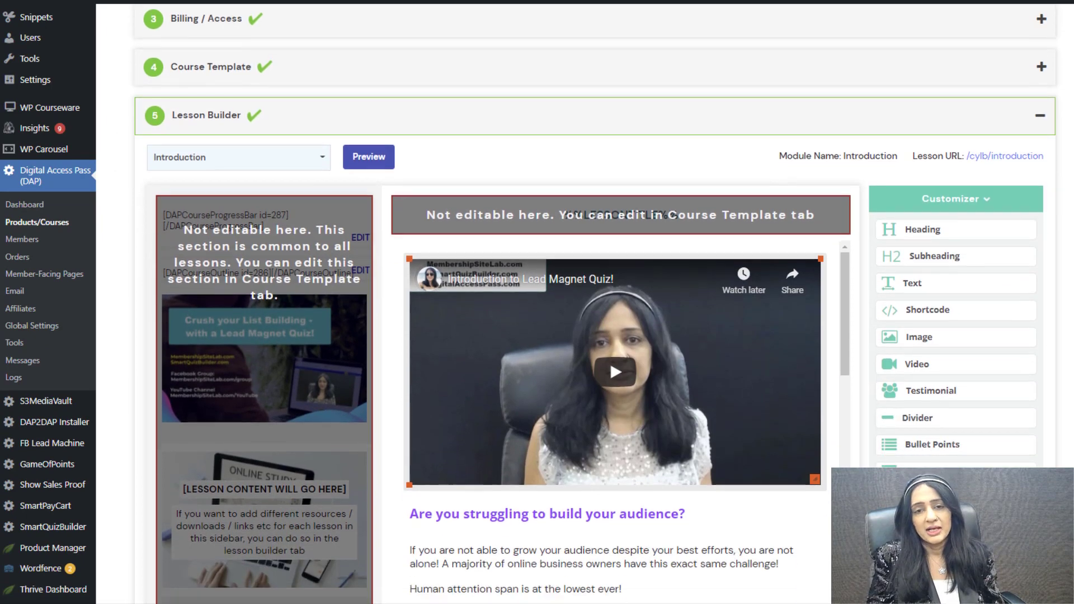
{"action": "scroll", "coordinate": [559, 335], "scroll_direction": "down", "scroll_amount": 4}
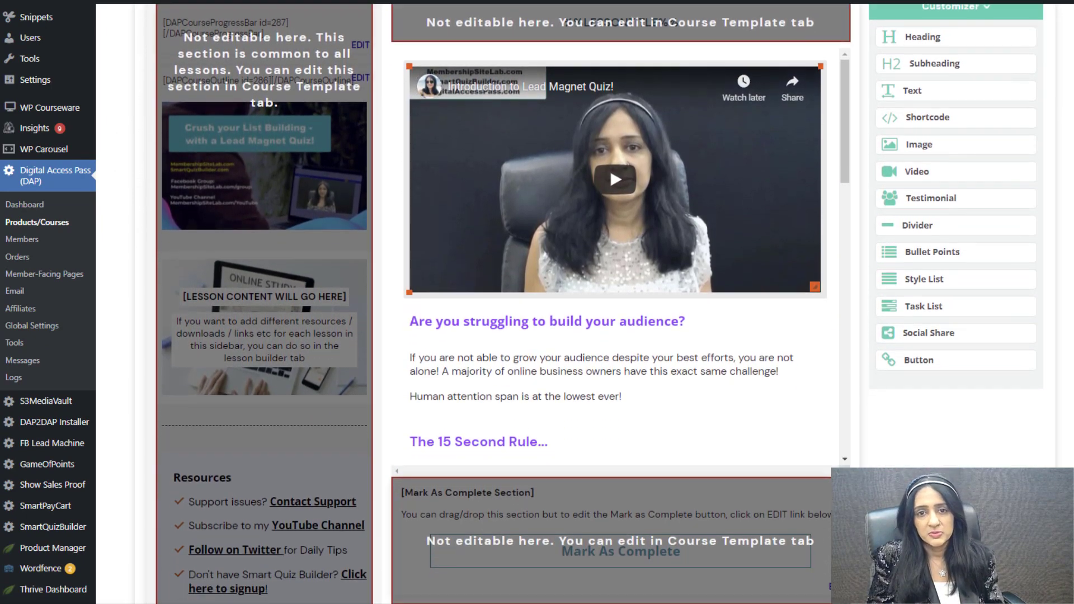
{"action": "left_click", "coordinate": [700, 200]}
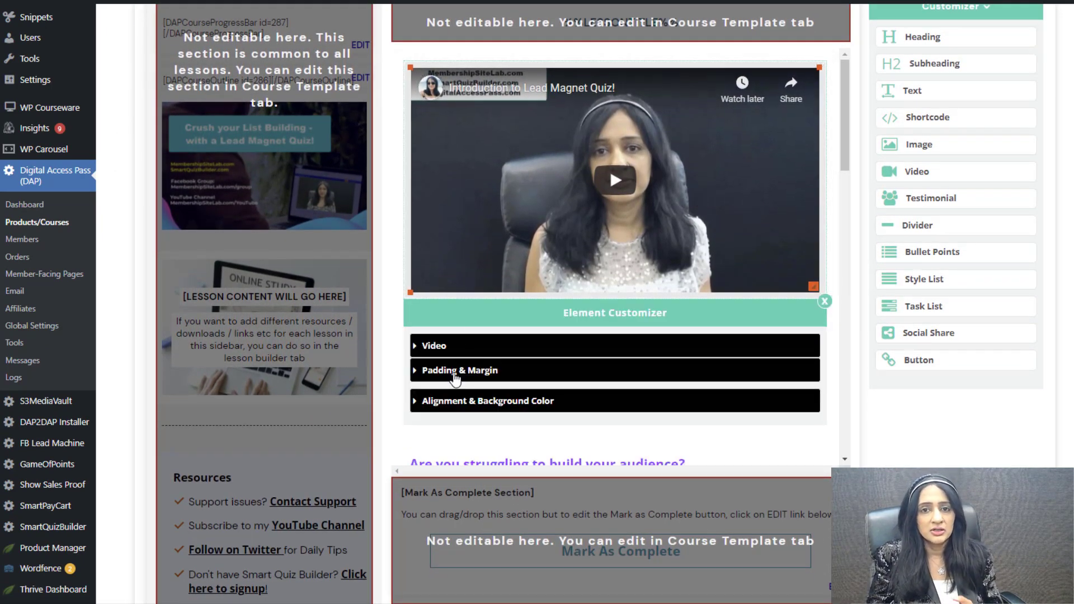
{"action": "left_click", "coordinate": [434, 347]}
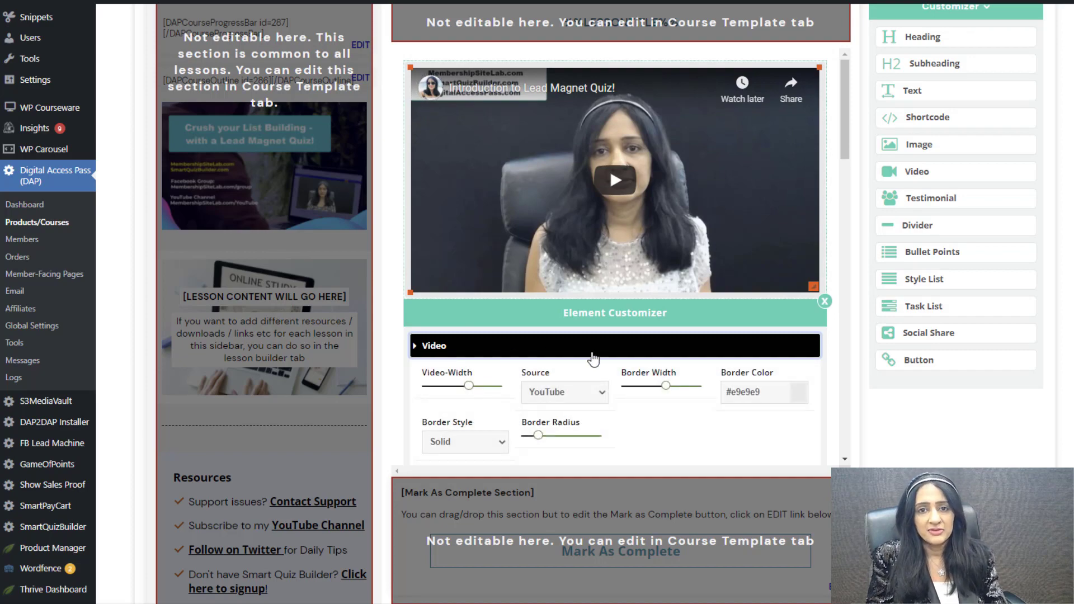
{"action": "scroll", "coordinate": [592, 366], "scroll_direction": "down", "scroll_amount": 1}
{"action": "scroll", "coordinate": [640, 329], "scroll_direction": "down", "scroll_amount": 10}
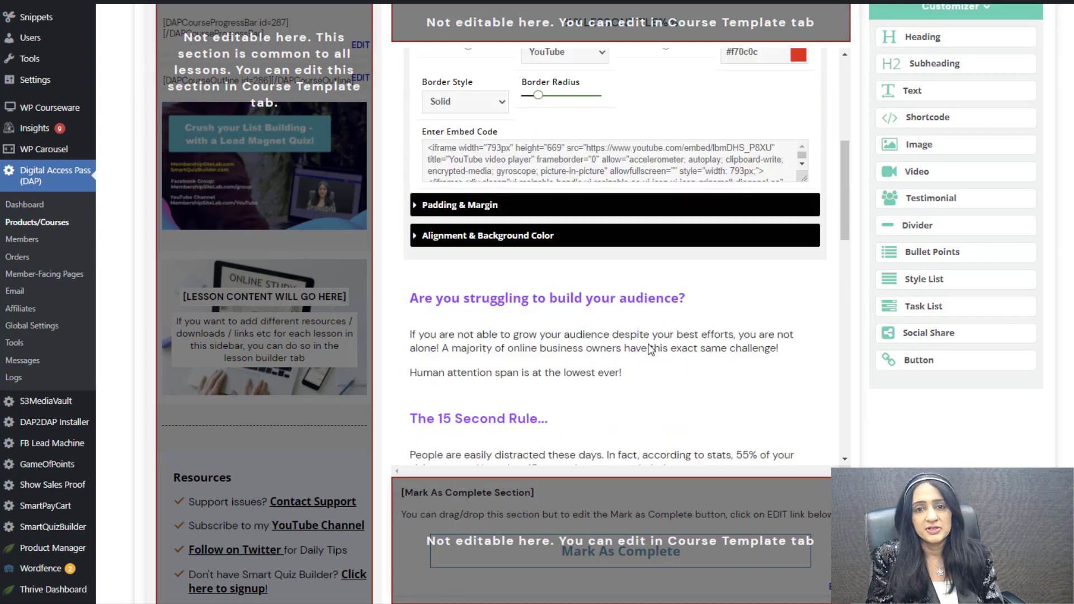
Go through the rest of the lesson text and select the Your Action Items task list.
{"action": "scroll", "coordinate": [640, 328], "scroll_direction": "down", "scroll_amount": 8}
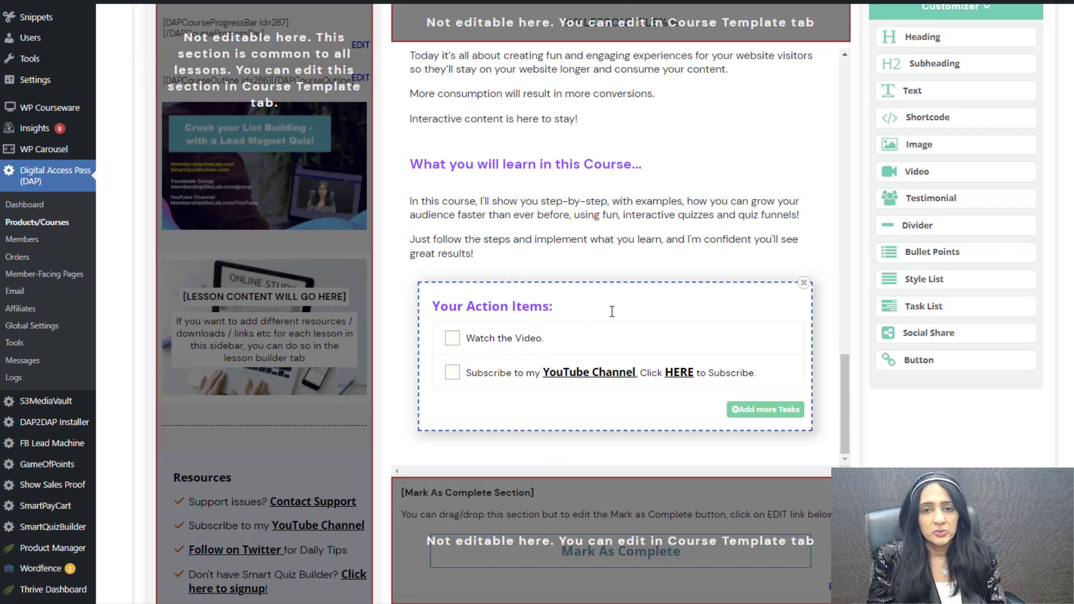
{"action": "left_click", "coordinate": [612, 312]}
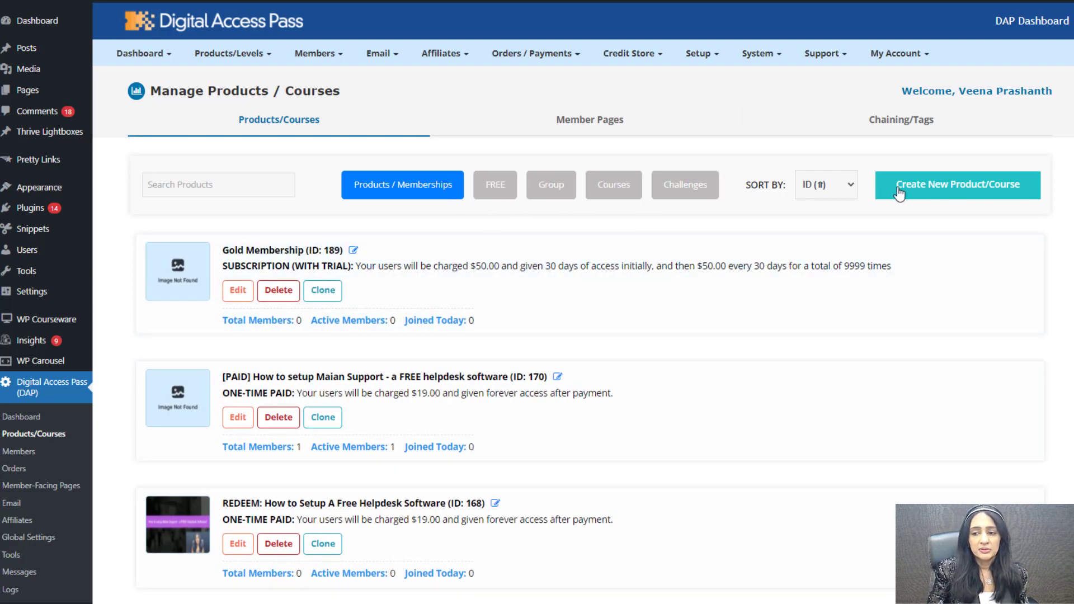
Start a new product of the Membership/Level type.
{"action": "left_click", "coordinate": [946, 187]}
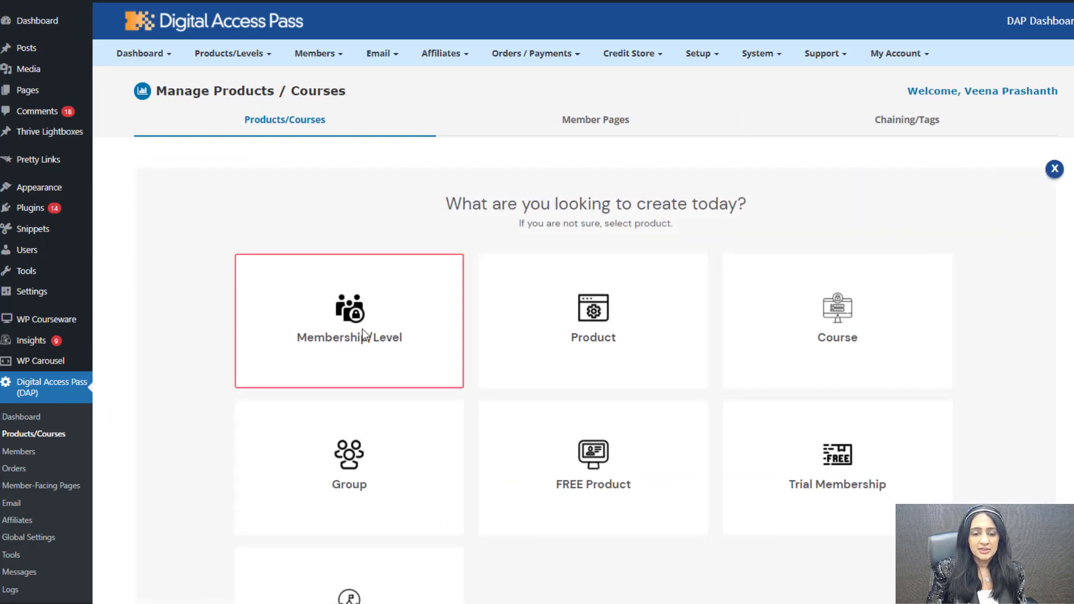
{"action": "scroll", "coordinate": [377, 320], "scroll_direction": "down", "scroll_amount": 1}
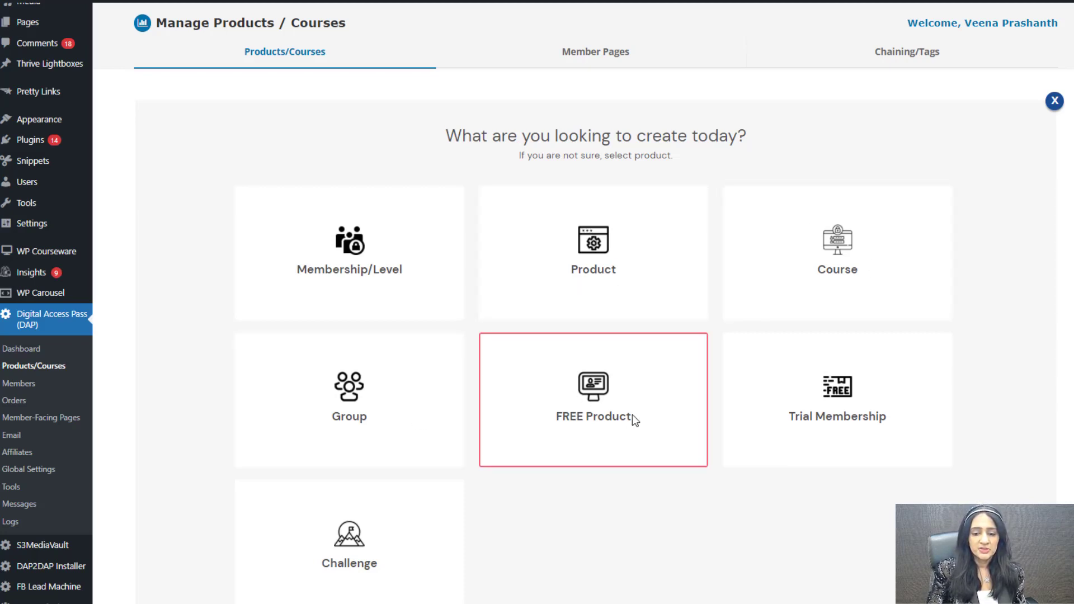
{"action": "scroll", "coordinate": [786, 456], "scroll_direction": "down", "scroll_amount": 2}
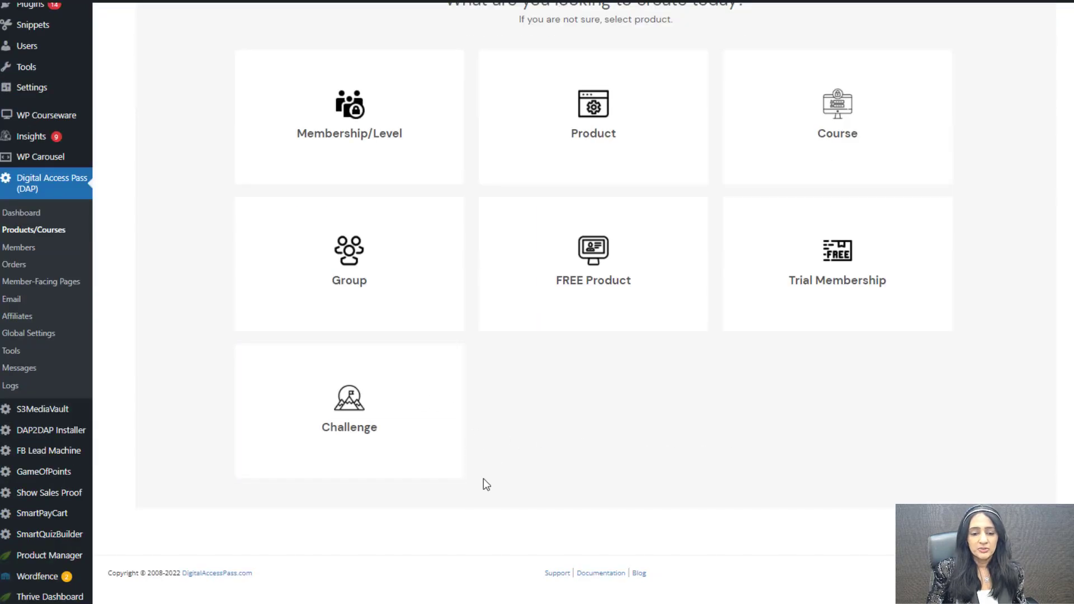
{"action": "scroll", "coordinate": [419, 286], "scroll_direction": "up", "scroll_amount": 2}
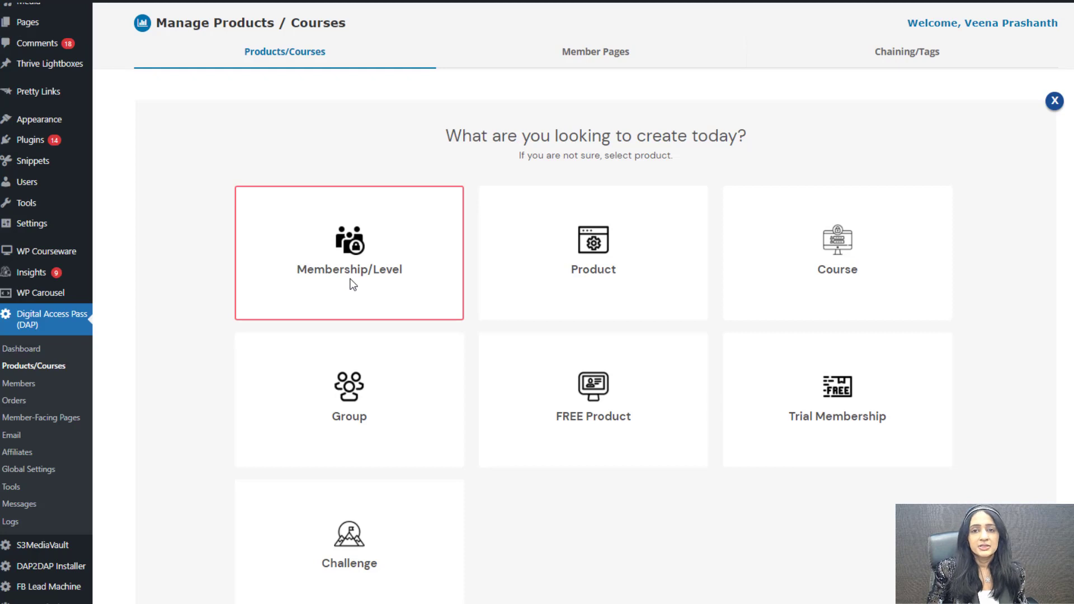
{"action": "left_click", "coordinate": [392, 254]}
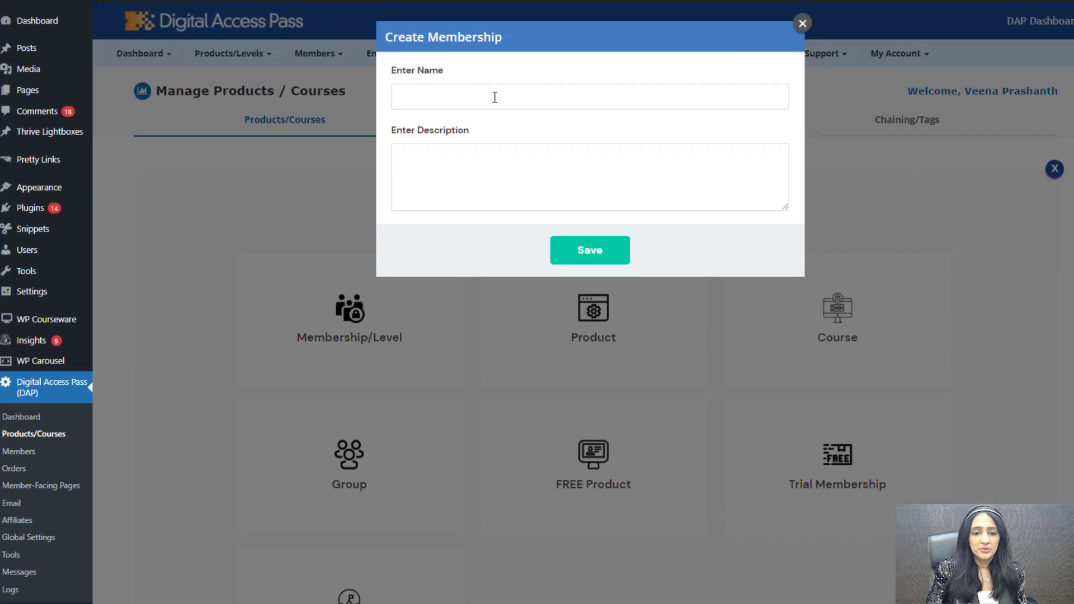
Enter Silver Membership as both the name and the description of the membership, and save it.
{"action": "left_click", "coordinate": [494, 98]}
{"action": "type", "text": "Silver"}
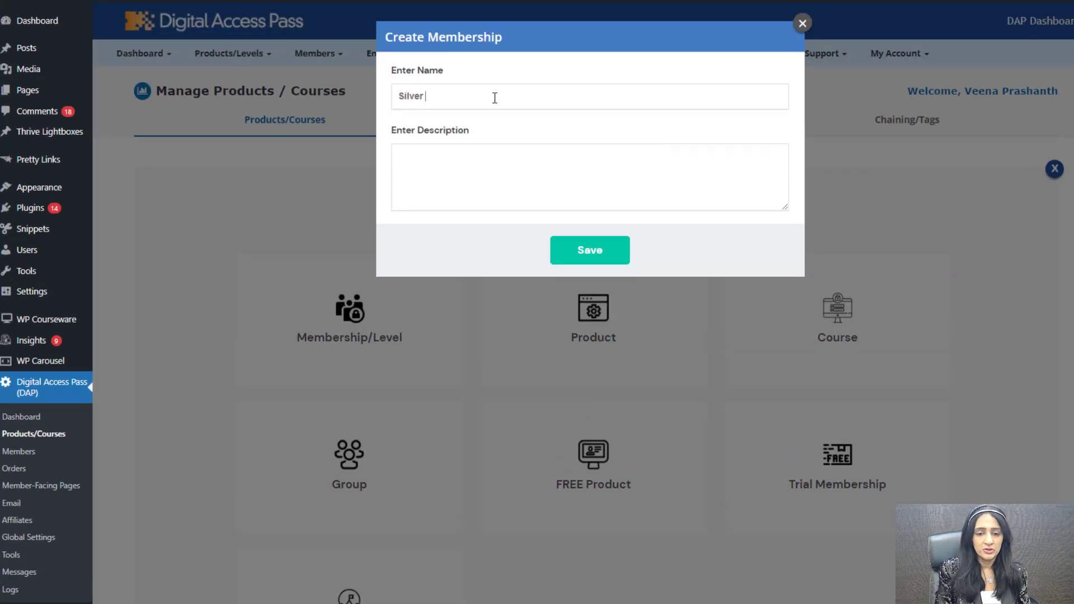
{"action": "type", "text": " Membership"}
{"action": "key", "text": "ctrl+a"}
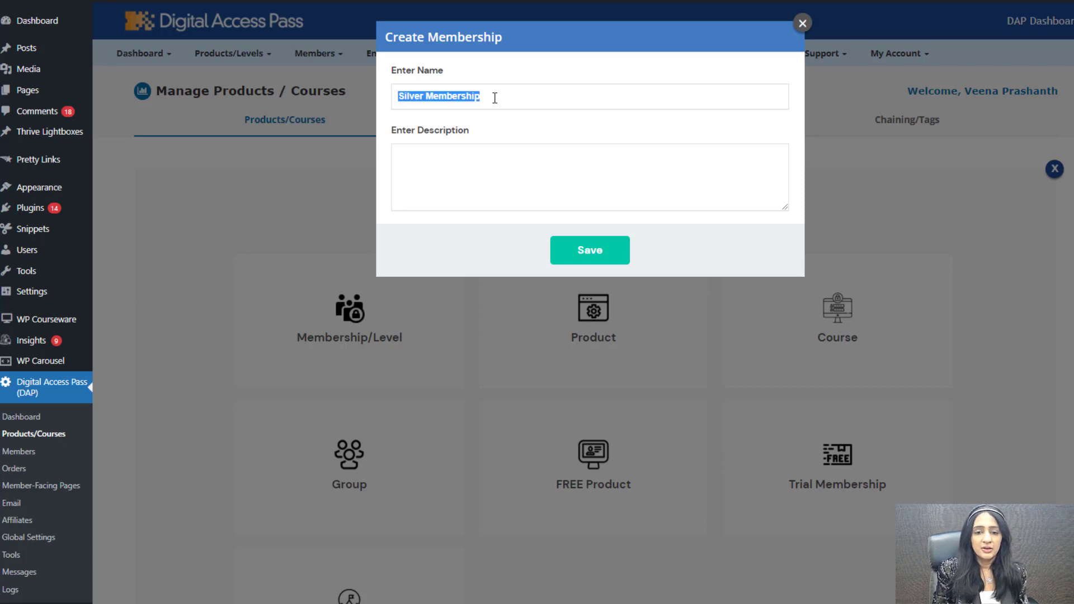
{"action": "key", "text": "ctrl+c"}
{"action": "left_click", "coordinate": [417, 147]}
{"action": "key", "text": "ctrl+v"}
{"action": "left_click", "coordinate": [586, 249]}
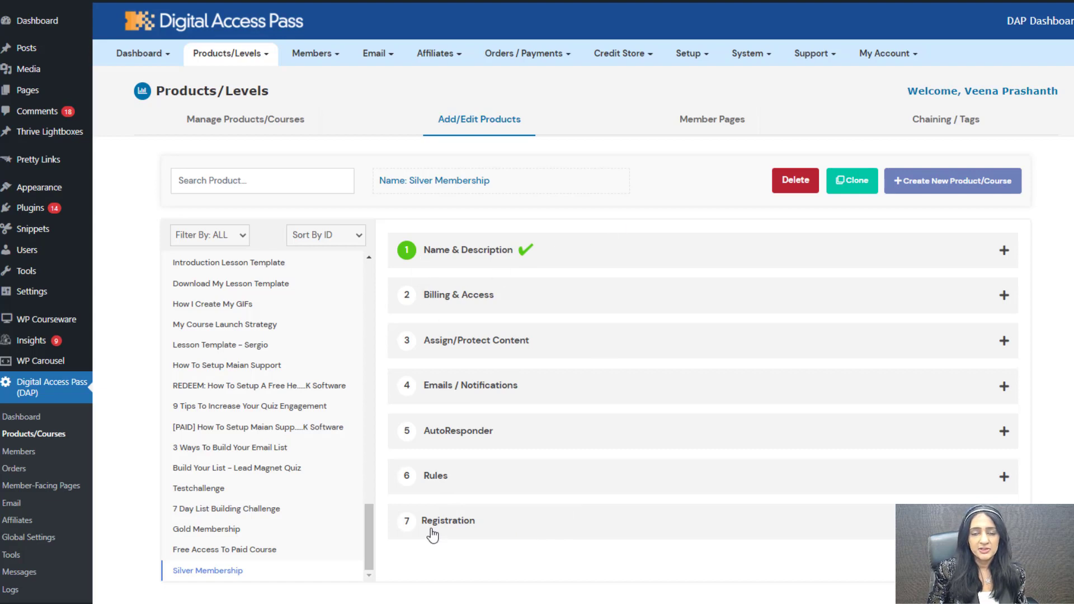
Make the Silver Membership a paid product with a recurring price of 10.00 and save its billing and access settings.
{"action": "left_click", "coordinate": [525, 305]}
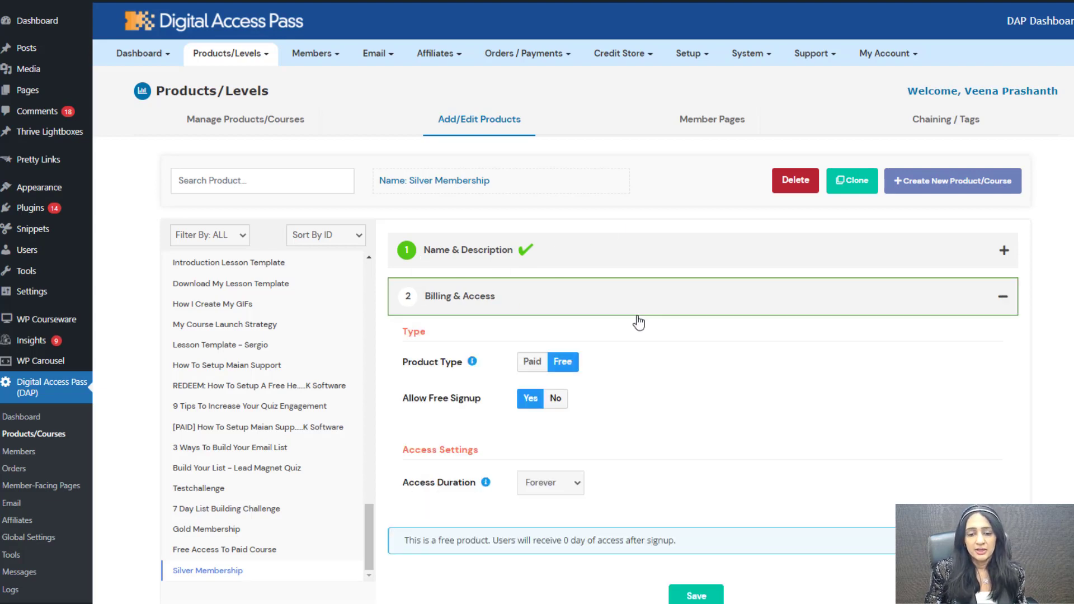
{"action": "left_click", "coordinate": [532, 362]}
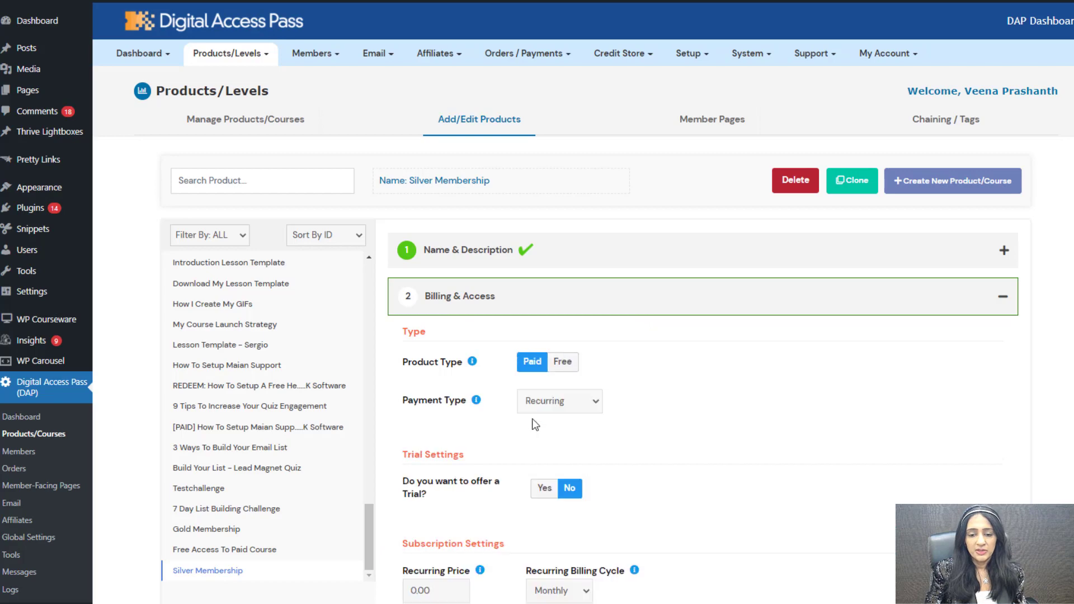
{"action": "scroll", "coordinate": [582, 411], "scroll_direction": "down", "scroll_amount": 2}
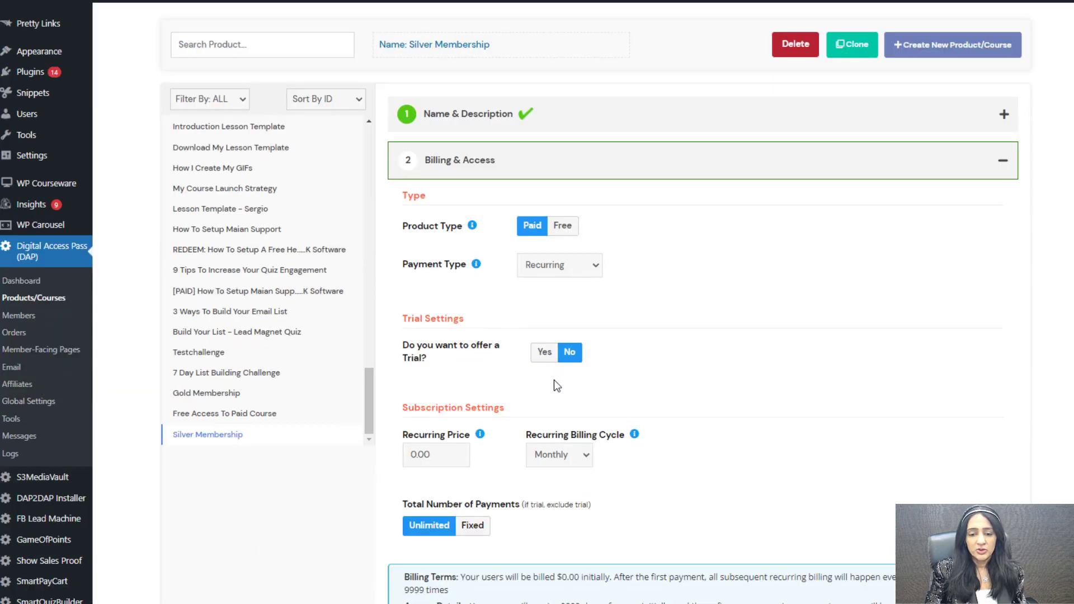
{"action": "left_click", "coordinate": [414, 455]}
{"action": "type", "text": "1"}
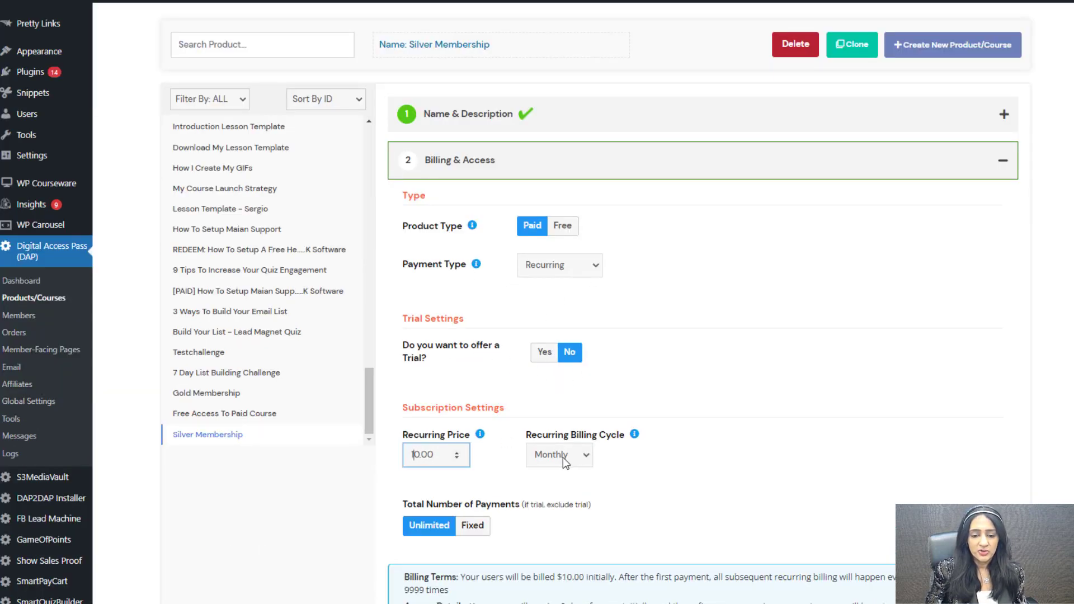
{"action": "scroll", "coordinate": [482, 467], "scroll_direction": "down", "scroll_amount": 1}
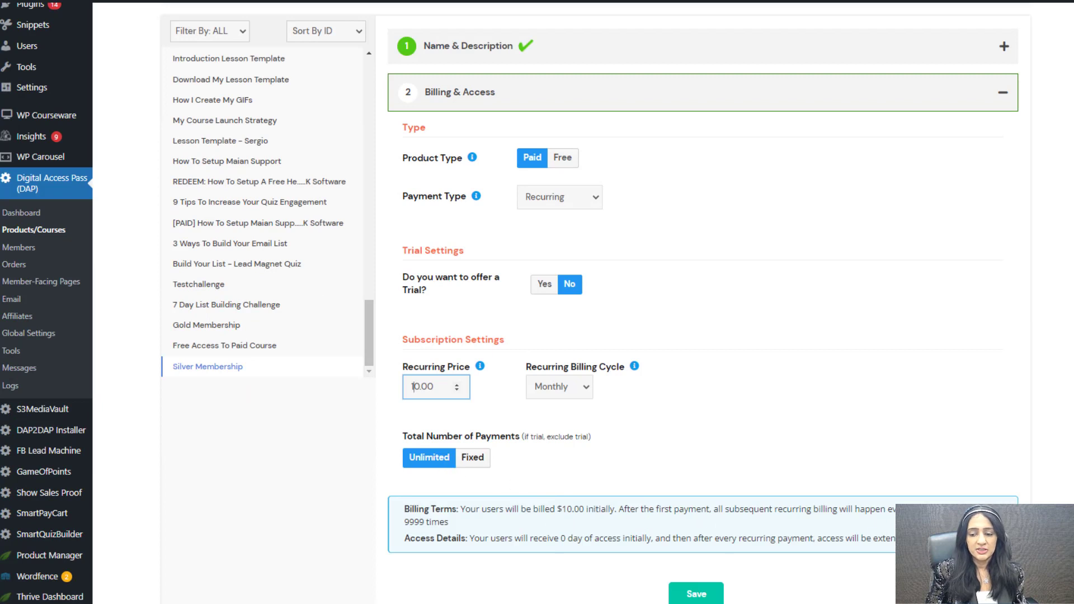
{"action": "left_click", "coordinate": [696, 594]}
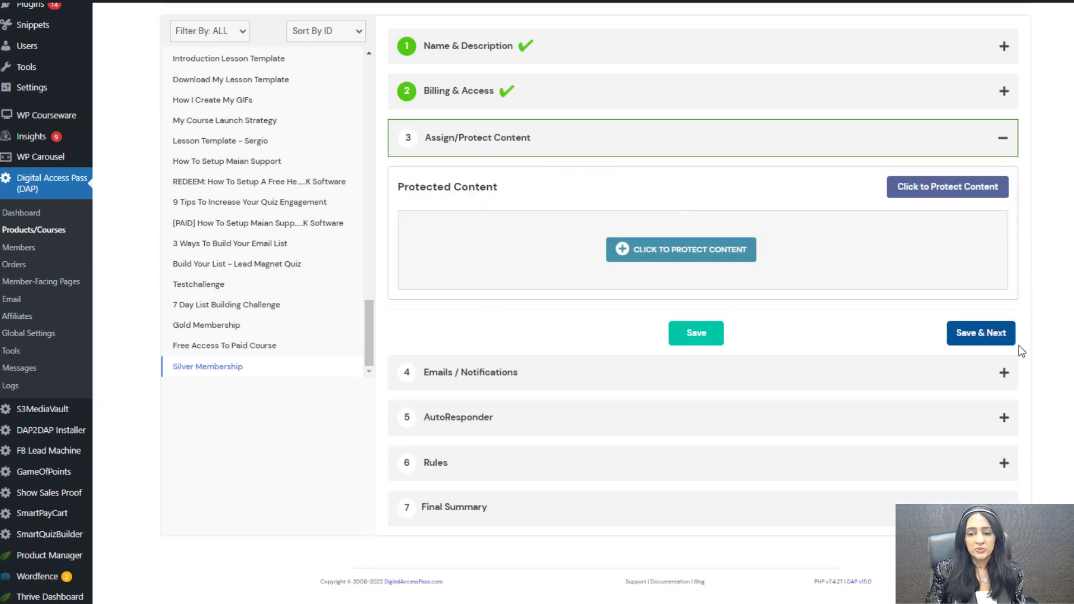
Save the content protection, email notification and autoresponder sections with their default settings, advancing to the product rules.
{"action": "left_click", "coordinate": [981, 333]}
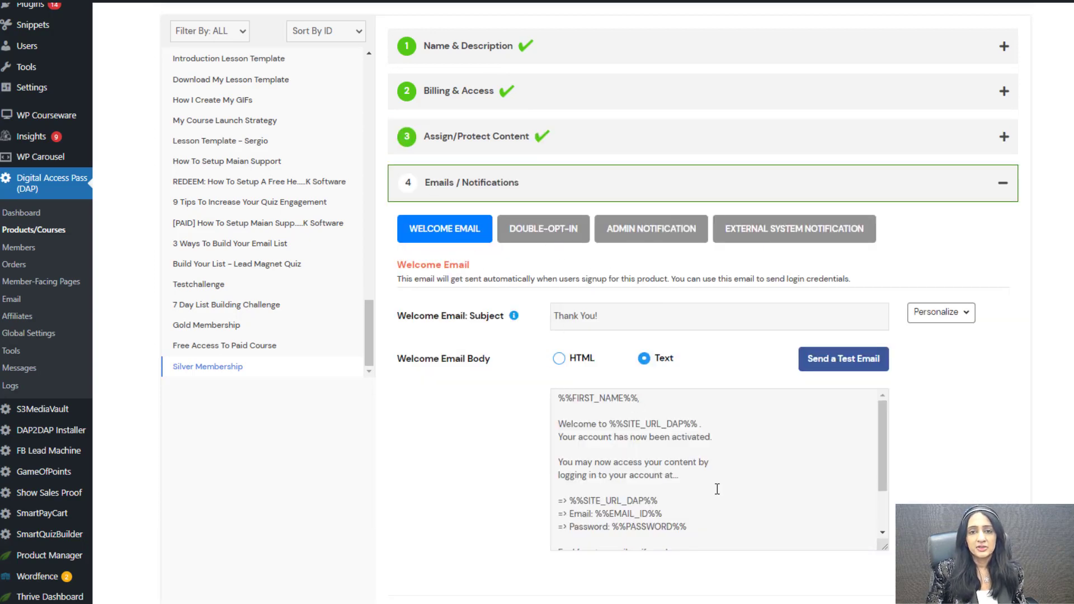
{"action": "scroll", "coordinate": [928, 493], "scroll_direction": "down", "scroll_amount": 1}
{"action": "left_click", "coordinate": [980, 551]}
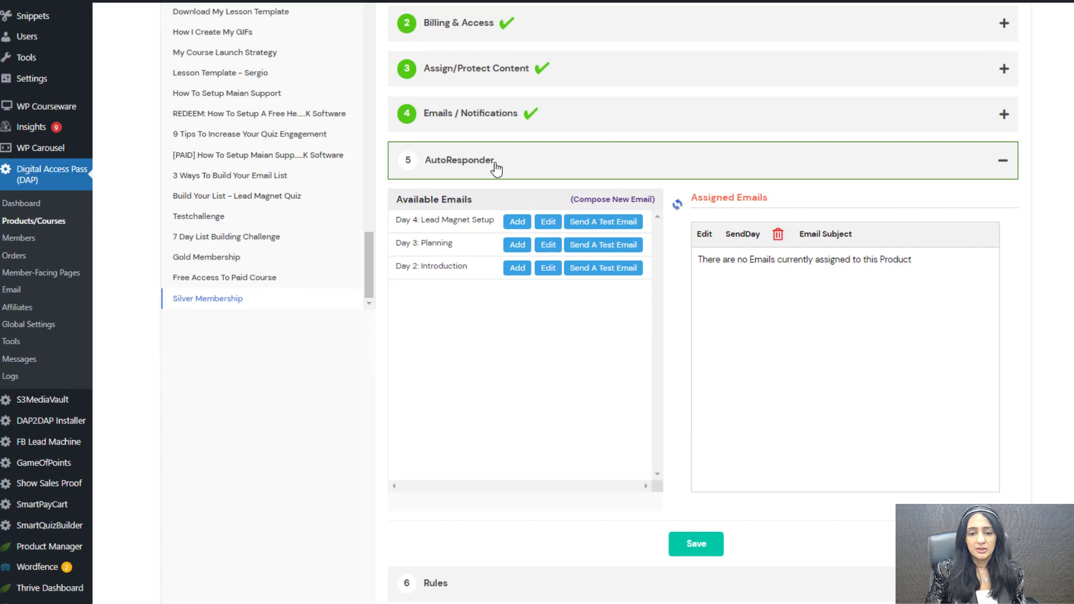
{"action": "left_click", "coordinate": [998, 583]}
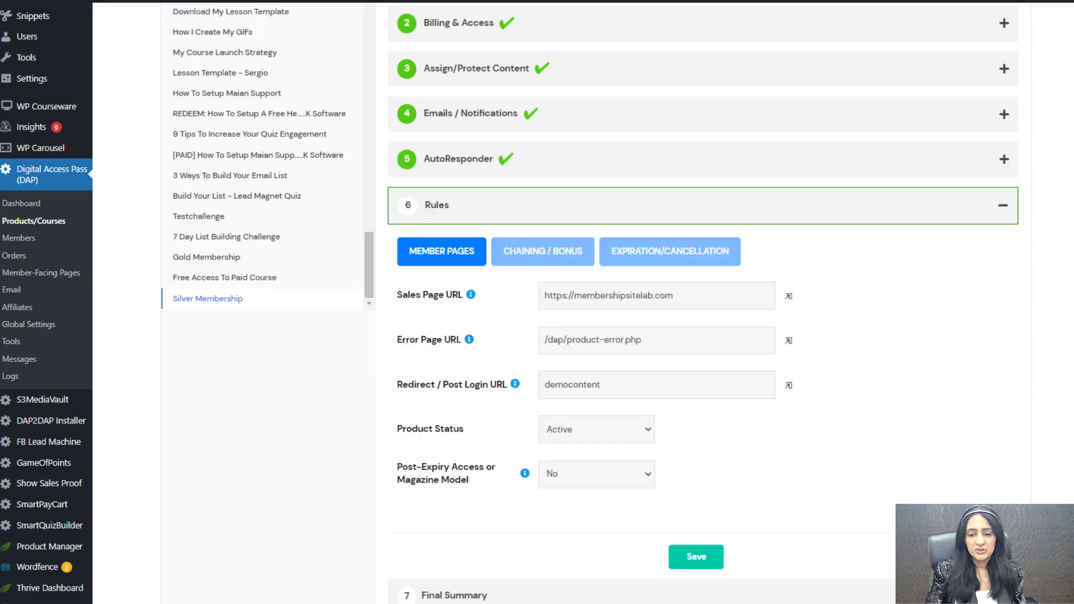
View the Chaining / Bonus rules, keep the default option and save the rules to complete the product setup.
{"action": "left_click", "coordinate": [542, 251]}
{"action": "scroll", "coordinate": [642, 465], "scroll_direction": "down", "scroll_amount": 3}
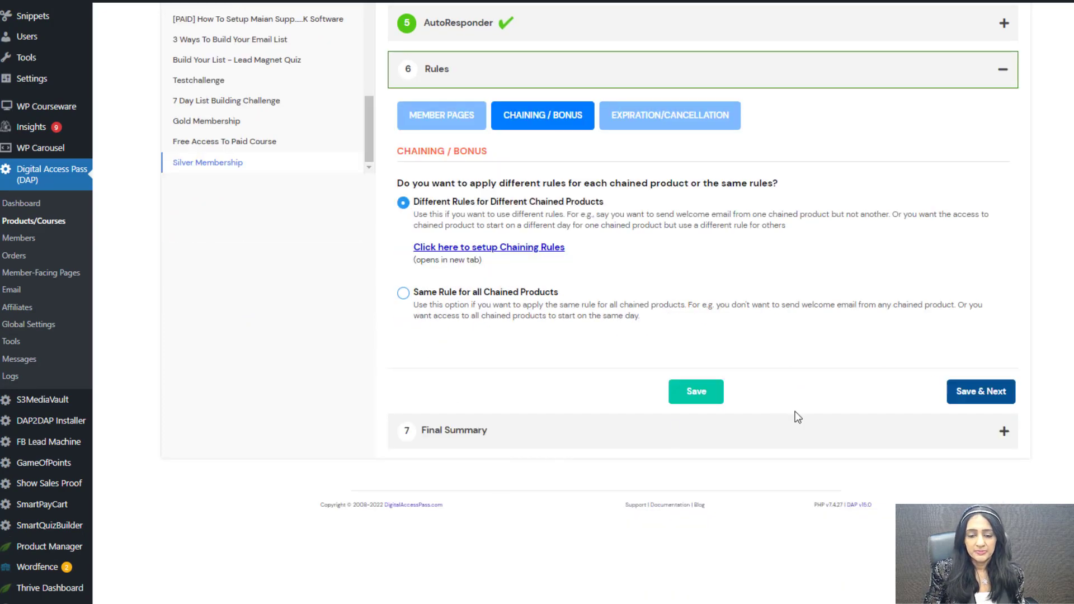
{"action": "left_click", "coordinate": [976, 393]}
Review the product details, access and billing terms in the Silver Membership's final summary.
{"action": "scroll", "coordinate": [269, 332], "scroll_direction": "up", "scroll_amount": 3}
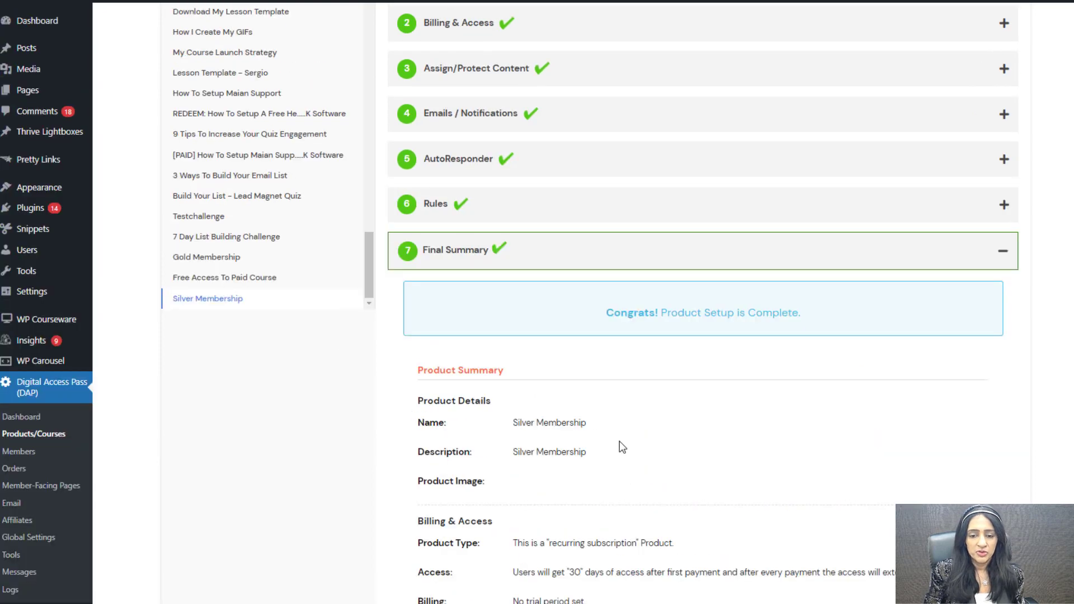
{"action": "left_click_drag", "start_coordinate": [561, 424], "coordinate": [498, 428]}
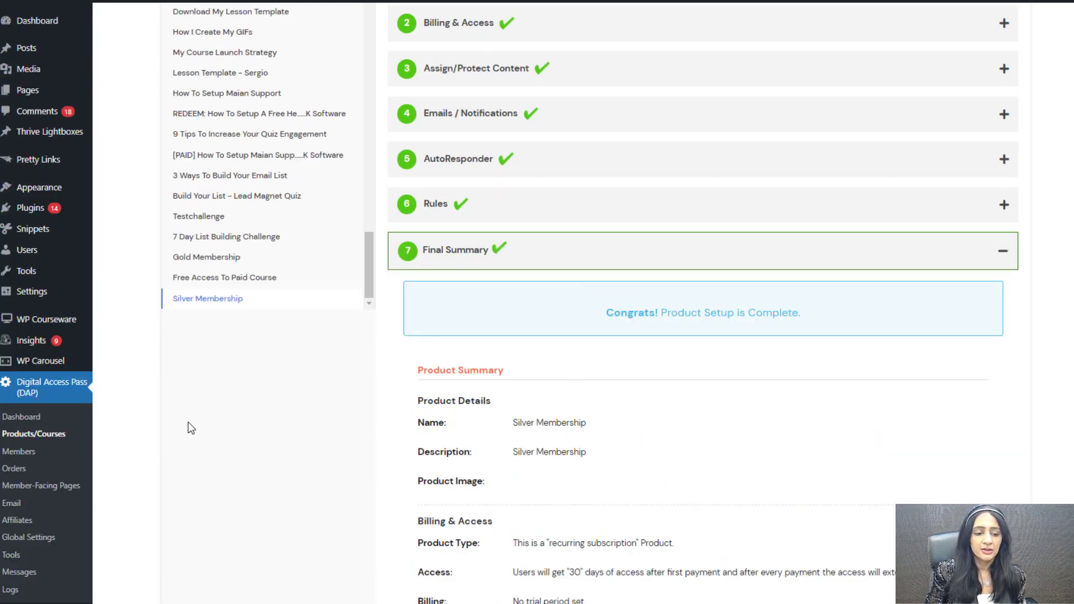
{"action": "scroll", "coordinate": [84, 419], "scroll_direction": "down", "scroll_amount": 2}
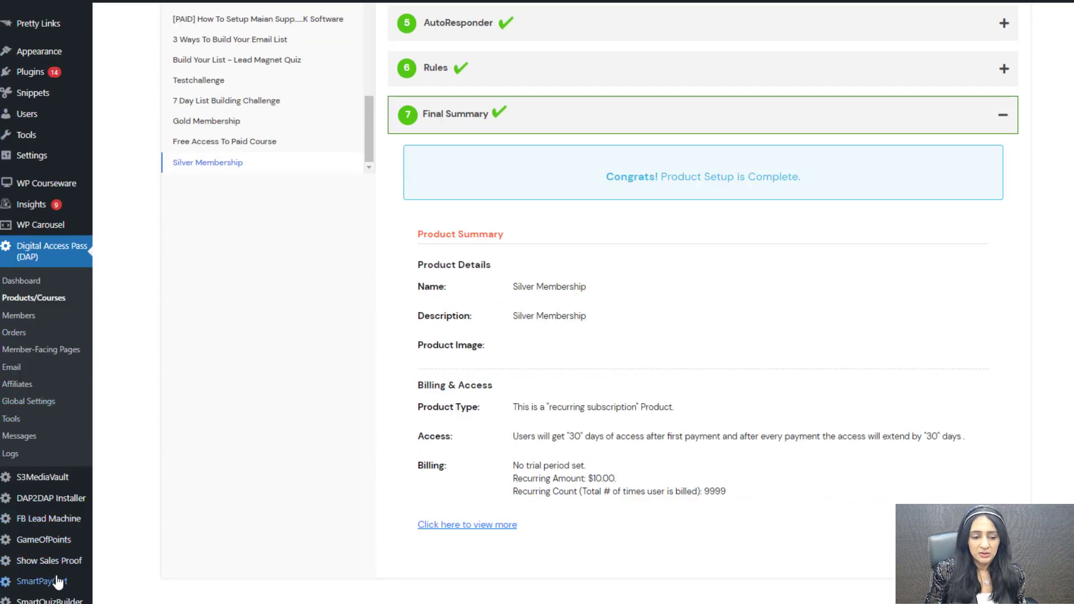
{"action": "mouse_move", "coordinate": [47, 590]}
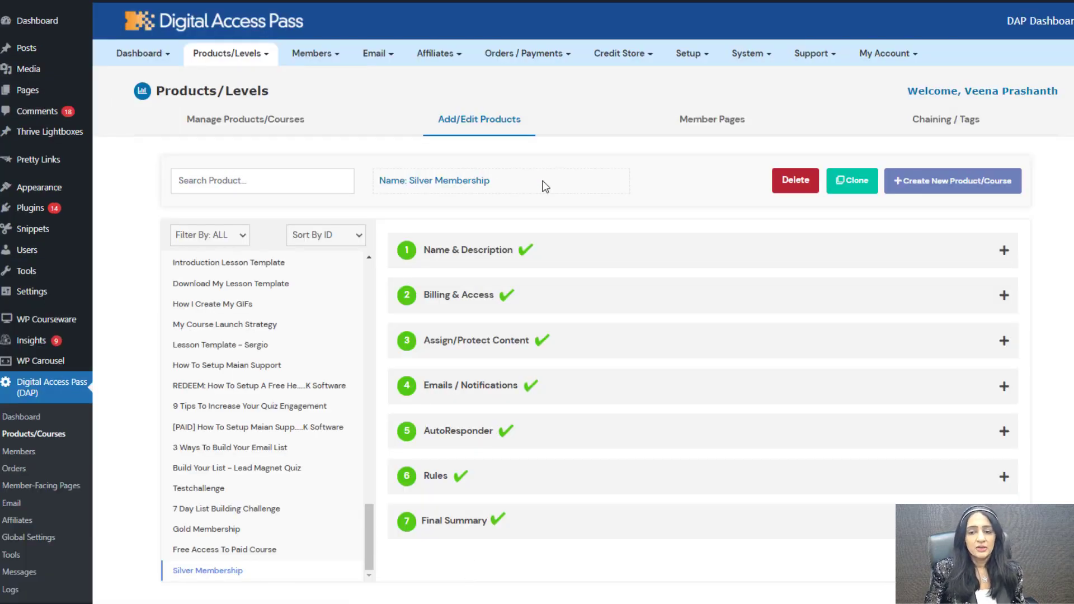
{"action": "left_click", "coordinate": [919, 180]}
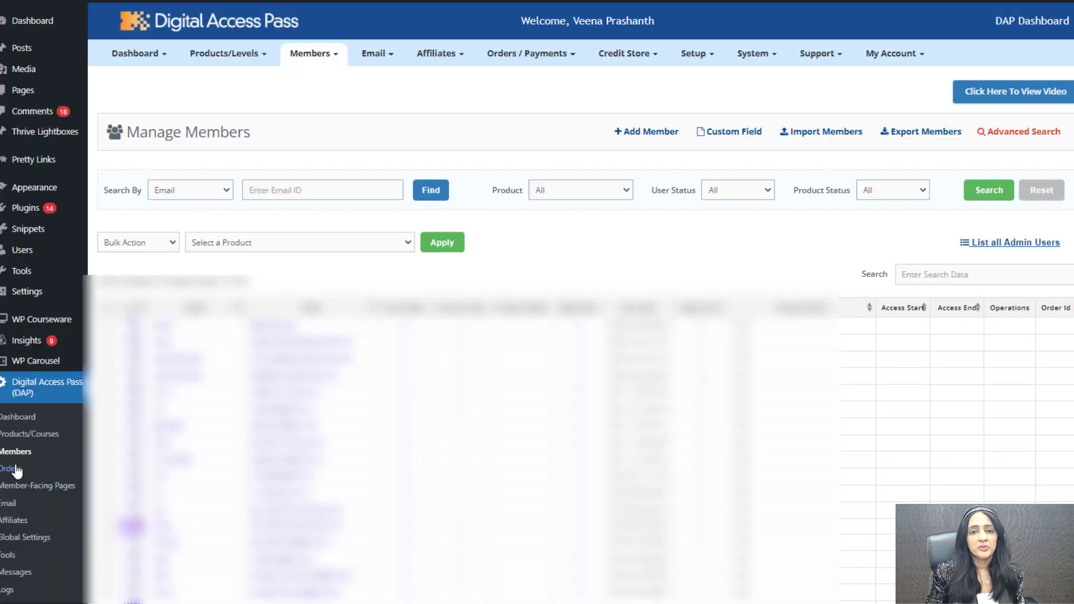
View the bulk actions available for members on the Manage Members page.
{"action": "left_click", "coordinate": [325, 56]}
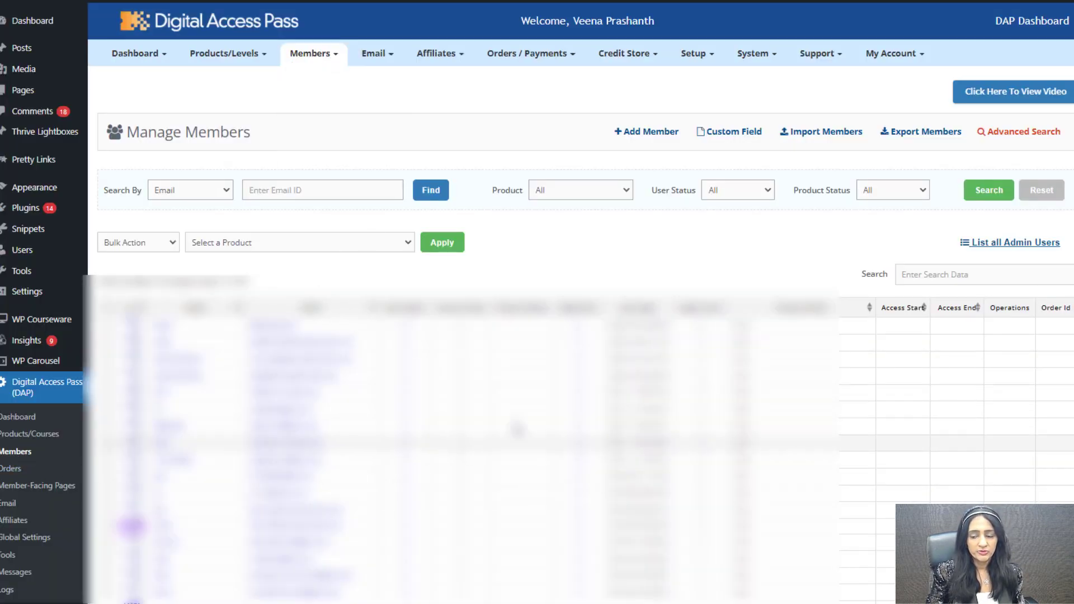
{"action": "left_click", "coordinate": [171, 242]}
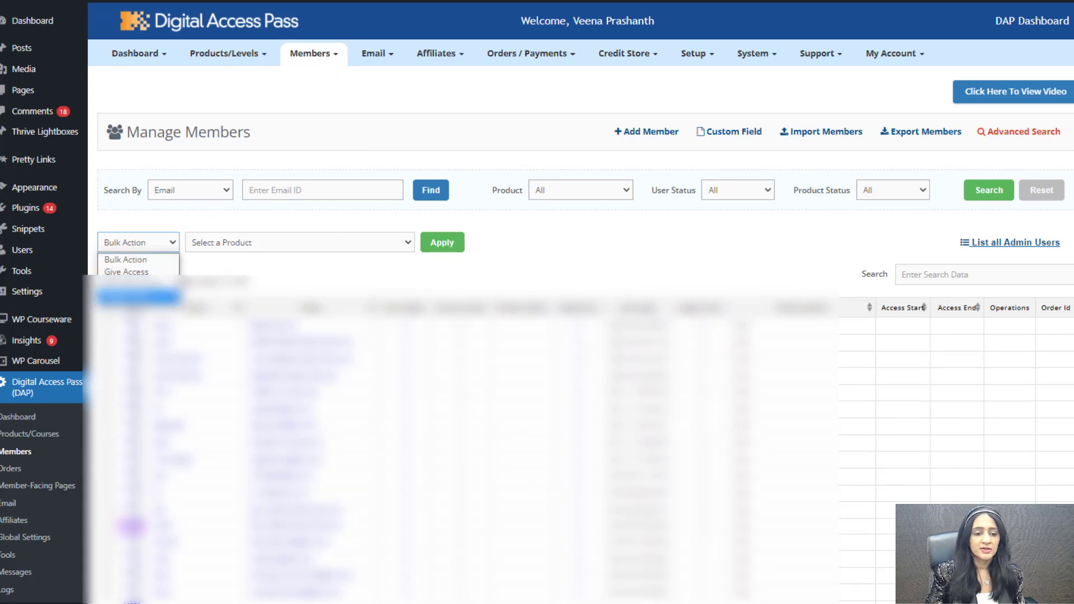
{"action": "left_click", "coordinate": [673, 265]}
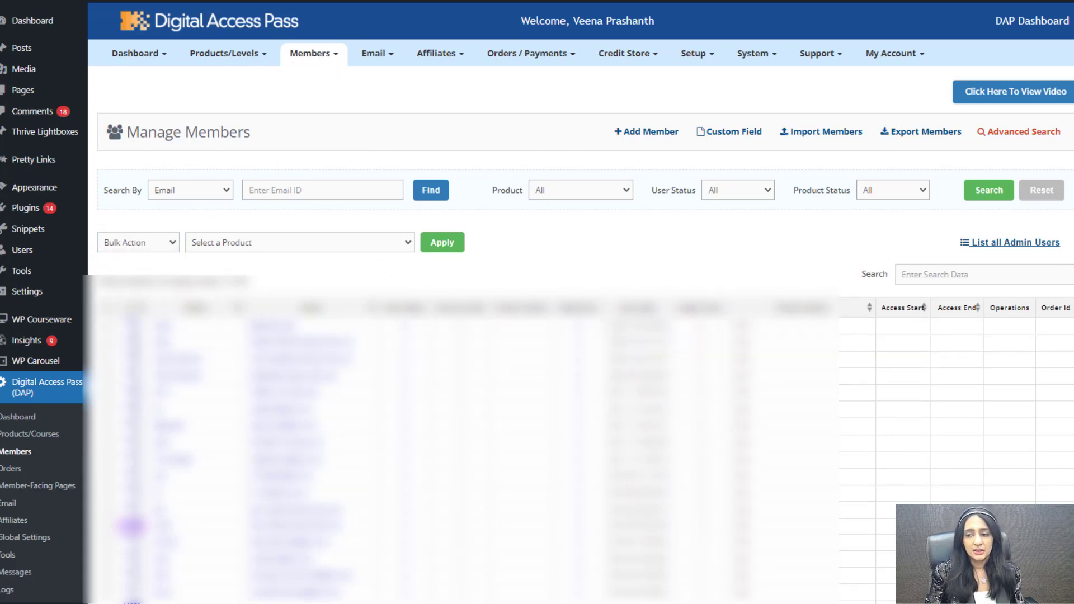
{"action": "mouse_move", "coordinate": [314, 56]}
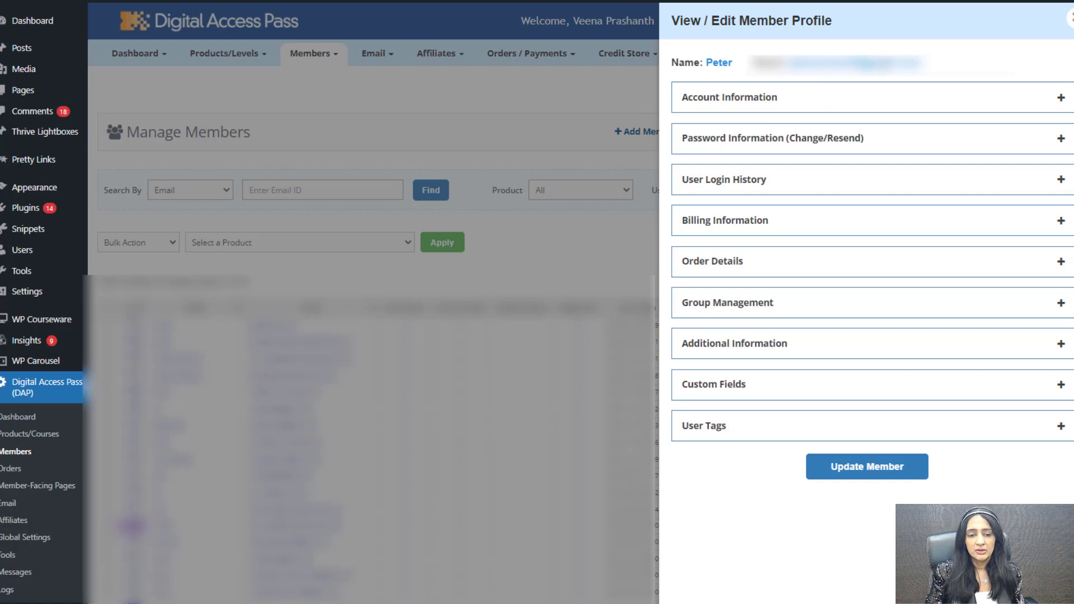
Examine a member's account information and tag details in the member profile, close them and open the orders page.
{"action": "left_click", "coordinate": [743, 108]}
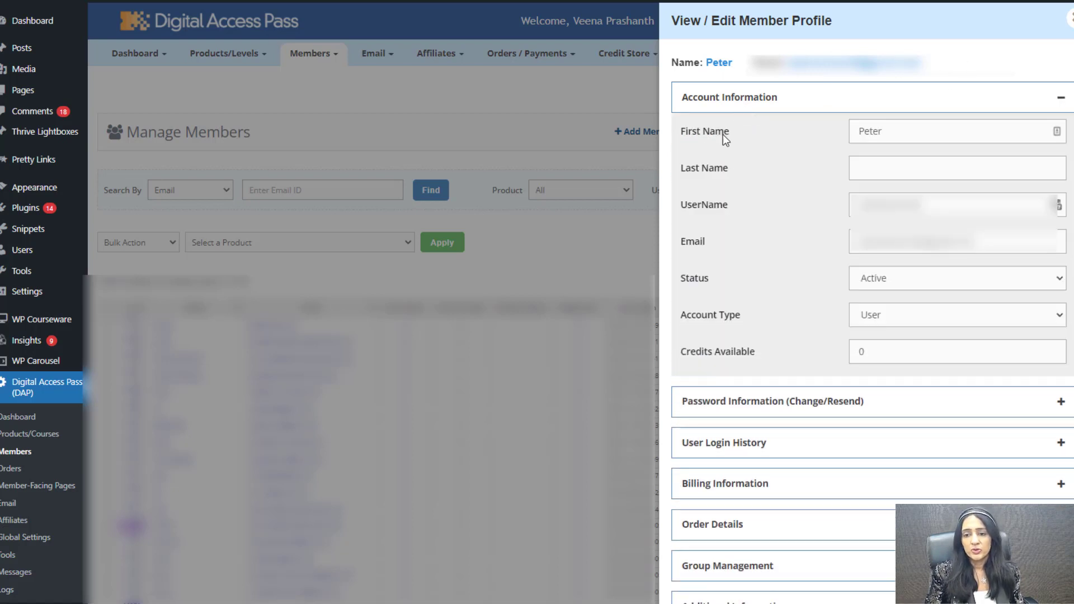
{"action": "left_click", "coordinate": [781, 110]}
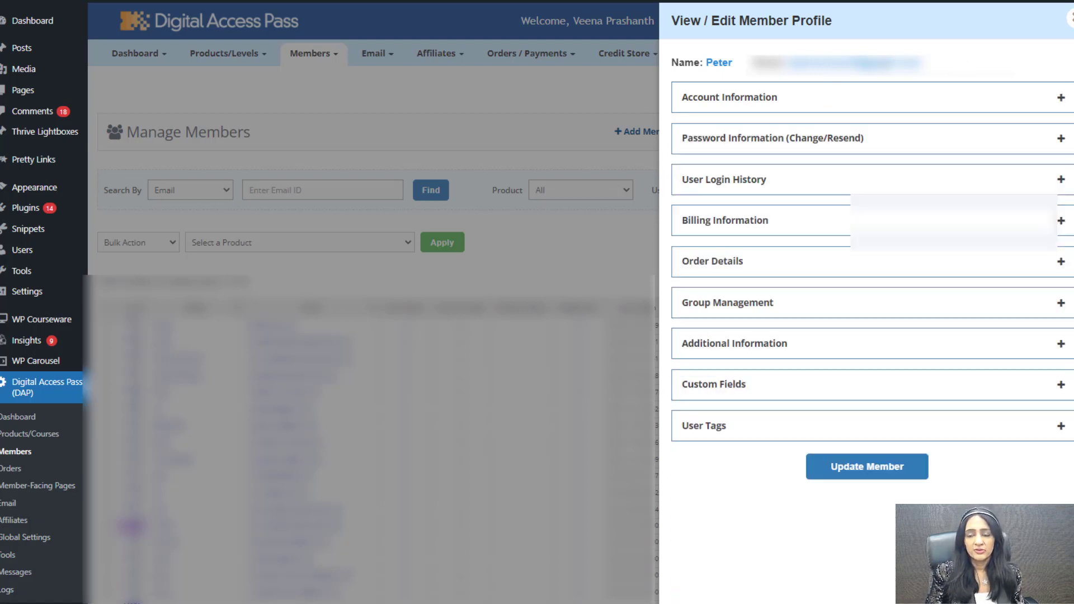
{"action": "left_click", "coordinate": [744, 110]}
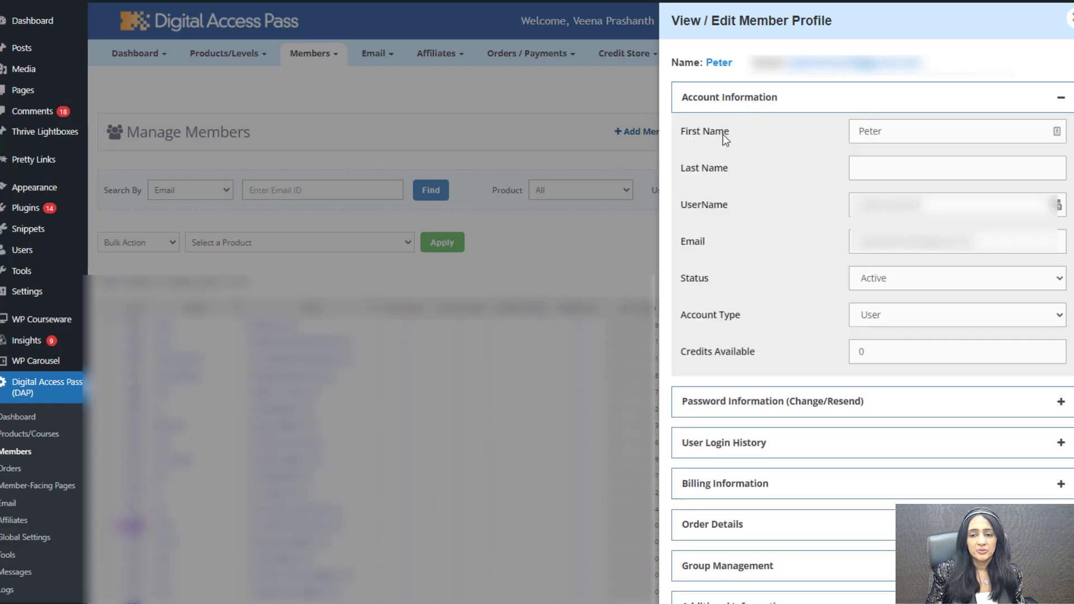
{"action": "scroll", "coordinate": [679, 462], "scroll_direction": "down", "scroll_amount": 5}
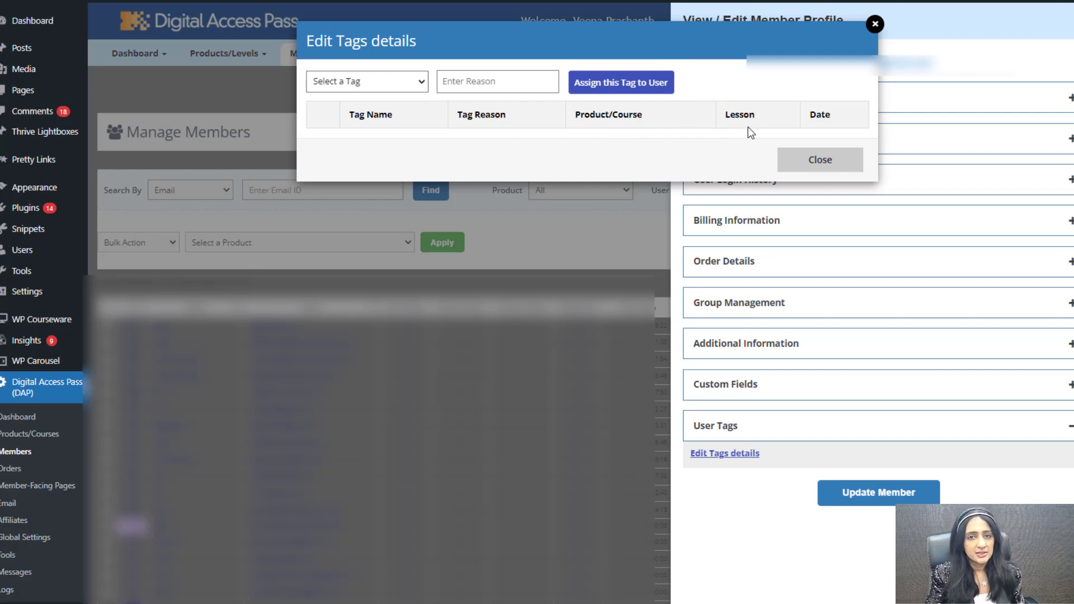
{"action": "left_click", "coordinate": [820, 161]}
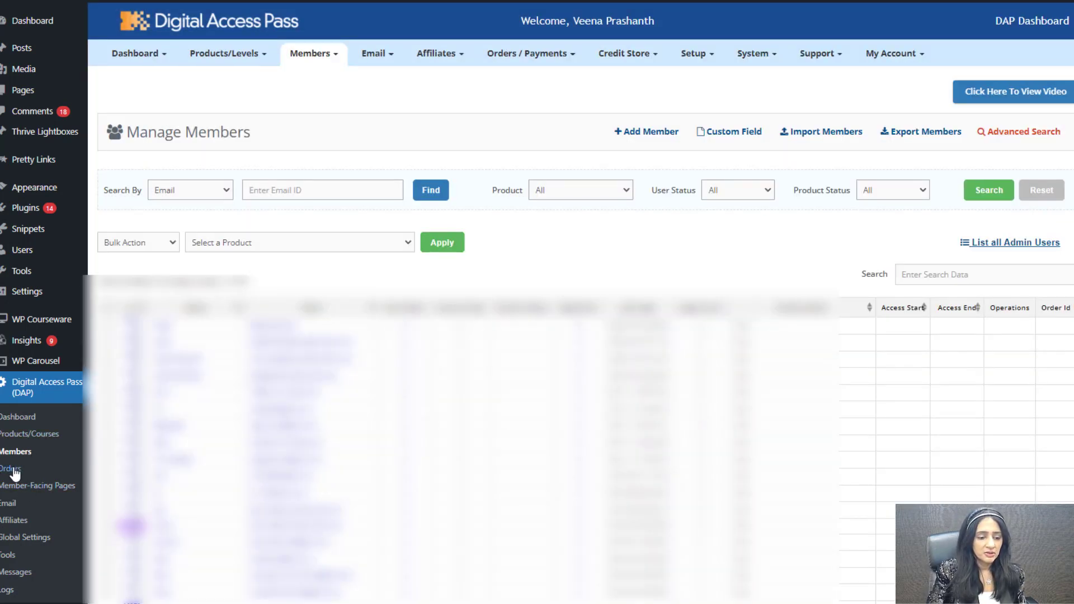
{"action": "left_click", "coordinate": [15, 470]}
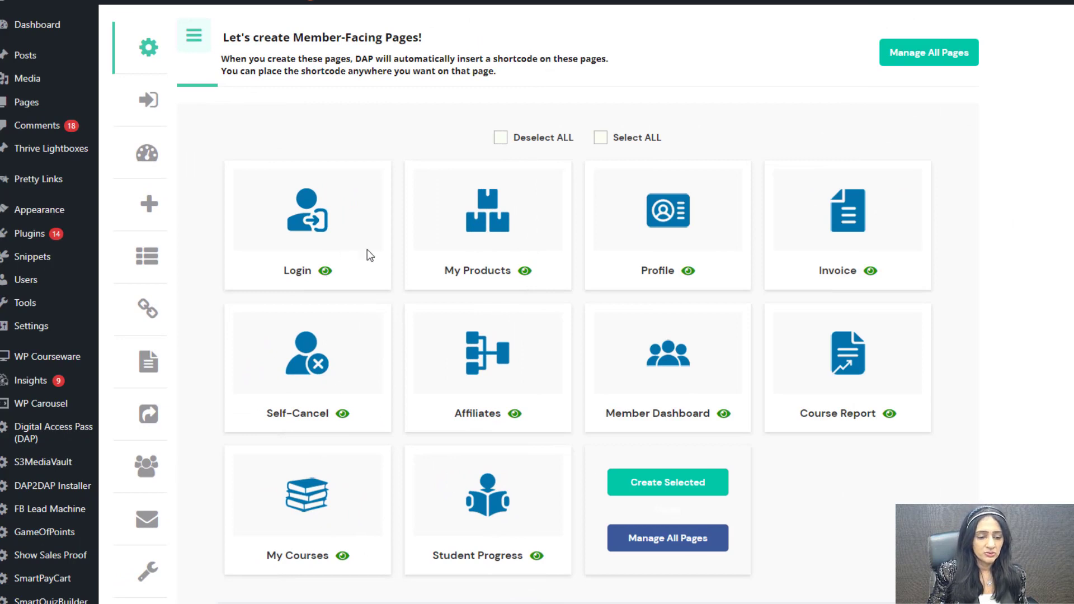
Select the Login, My Products, Profile, Invoice, Self-Cancel and Affiliates page types among the member-facing pages.
{"action": "left_click", "coordinate": [333, 242]}
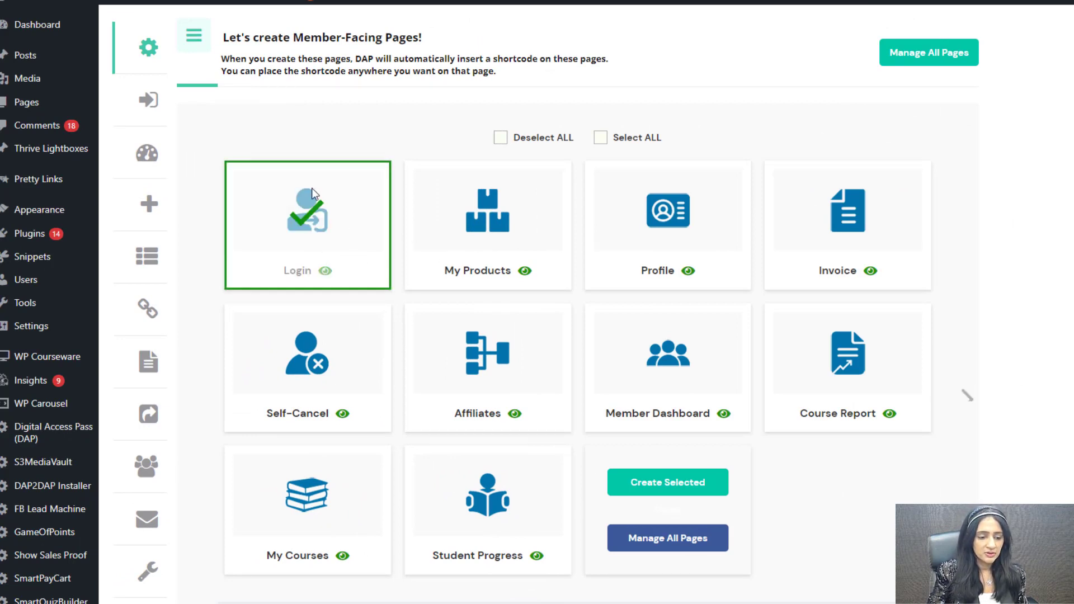
{"action": "left_click", "coordinate": [491, 226]}
{"action": "left_click", "coordinate": [667, 226]}
{"action": "left_click", "coordinate": [847, 218]}
{"action": "left_click", "coordinate": [305, 363]}
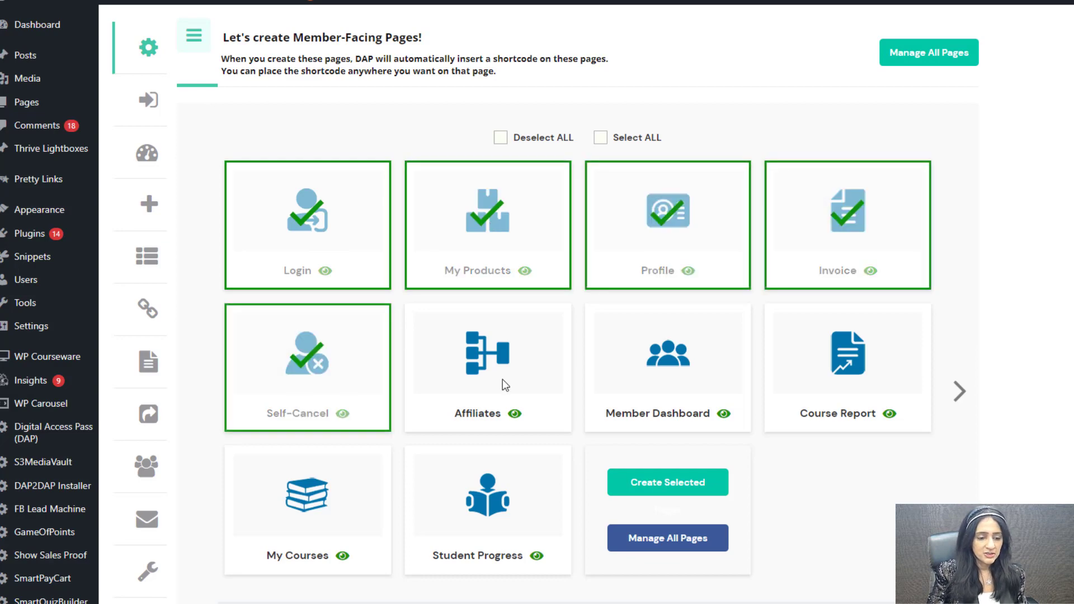
{"action": "left_click", "coordinate": [495, 369]}
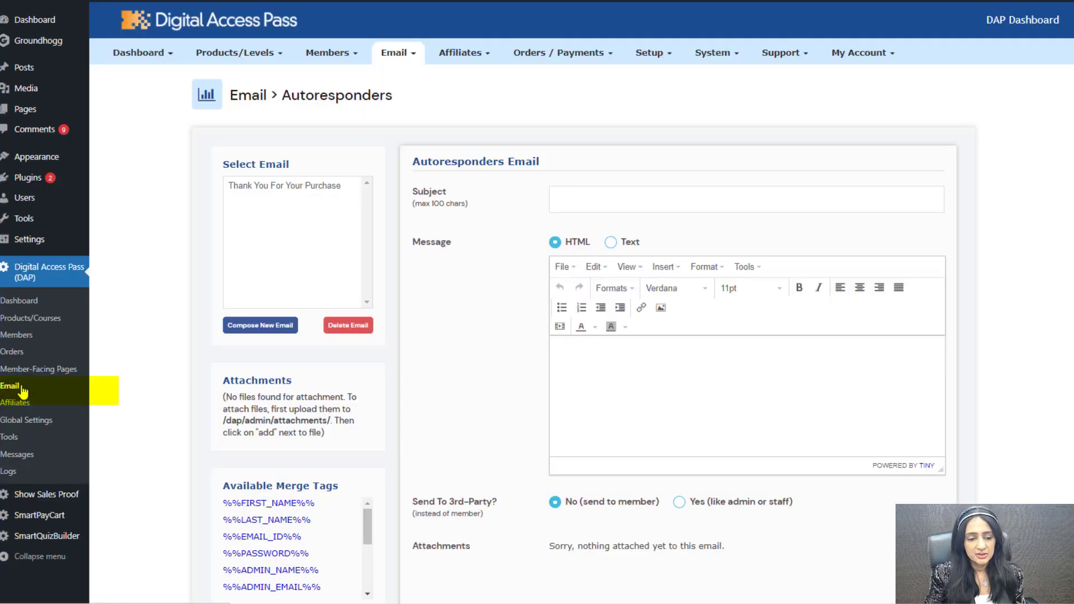
View the email options and the affiliate commissions page, and open the global settings.
{"action": "left_click", "coordinate": [393, 54]}
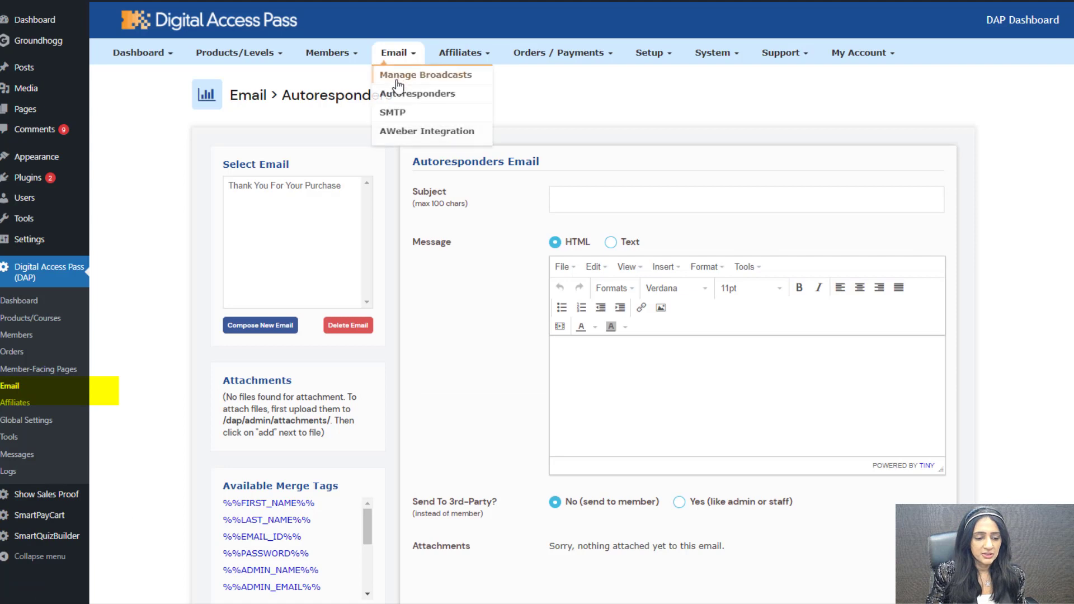
{"action": "left_click", "coordinate": [22, 404]}
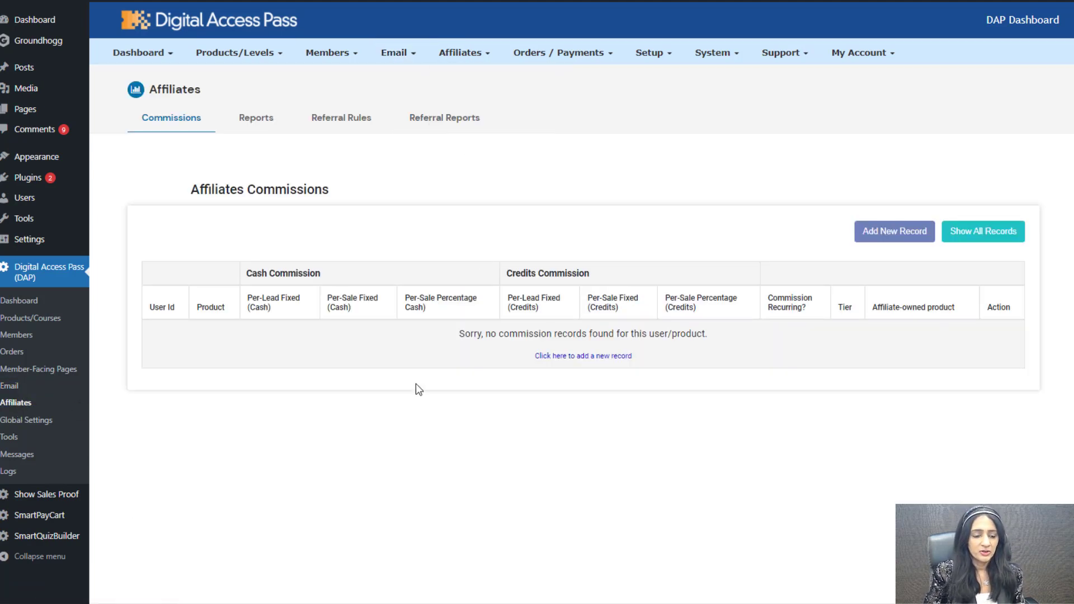
{"action": "left_click", "coordinate": [29, 421]}
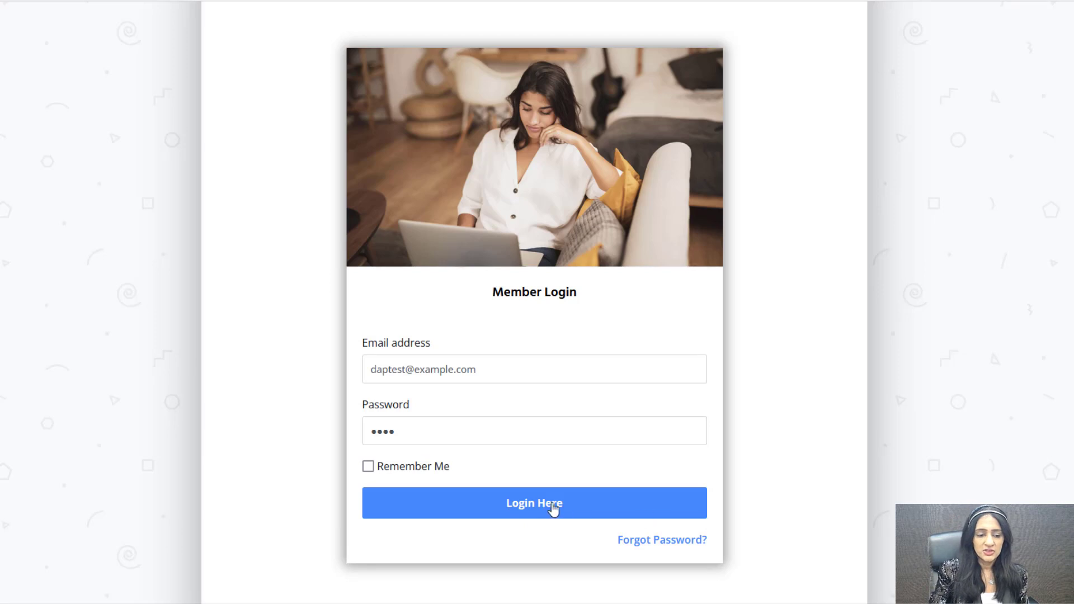
Log in to the member site and browse the dashboard's enrolled courses and the suggested products carousel.
{"action": "left_click", "coordinate": [552, 507]}
{"action": "scroll", "coordinate": [537, 302], "scroll_direction": "down", "scroll_amount": 3}
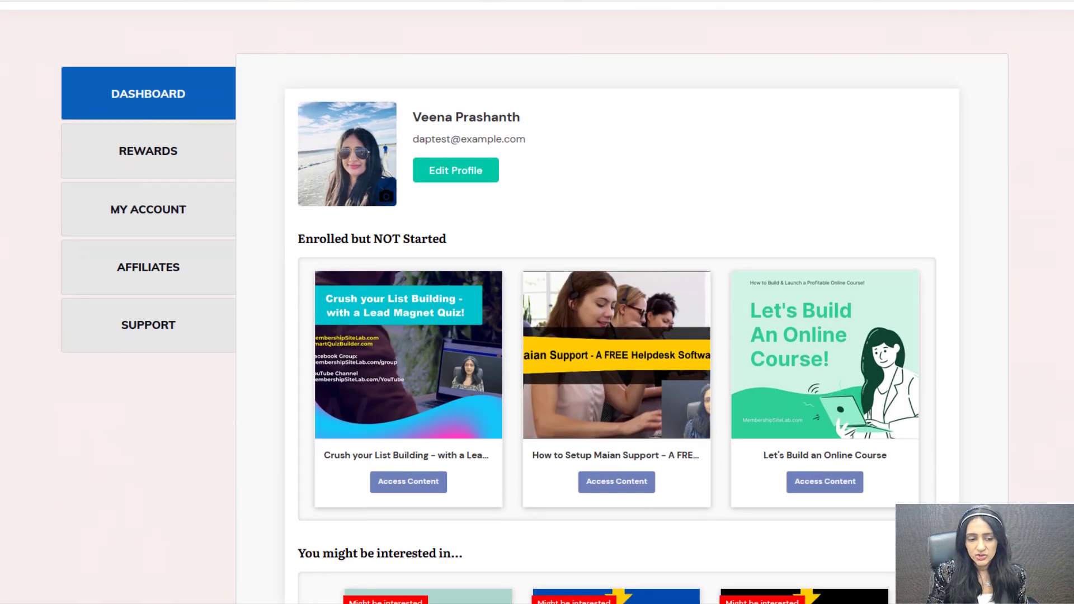
{"action": "scroll", "coordinate": [537, 302], "scroll_direction": "down", "scroll_amount": 5}
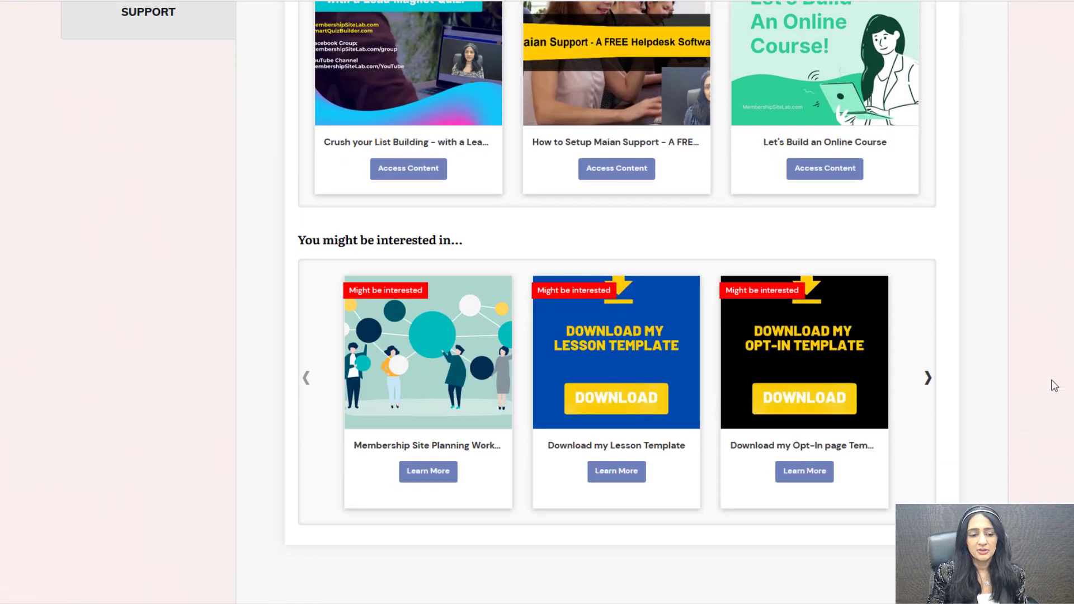
{"action": "left_click", "coordinate": [930, 382]}
{"action": "left_click", "coordinate": [929, 380]}
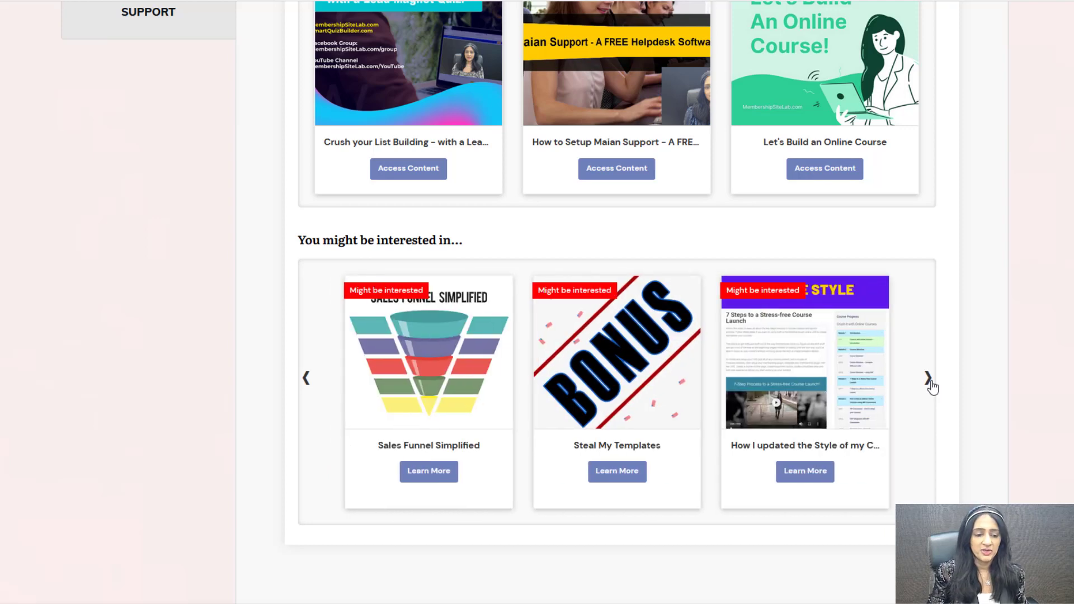
{"action": "left_click", "coordinate": [928, 380]}
{"action": "left_click", "coordinate": [928, 381]}
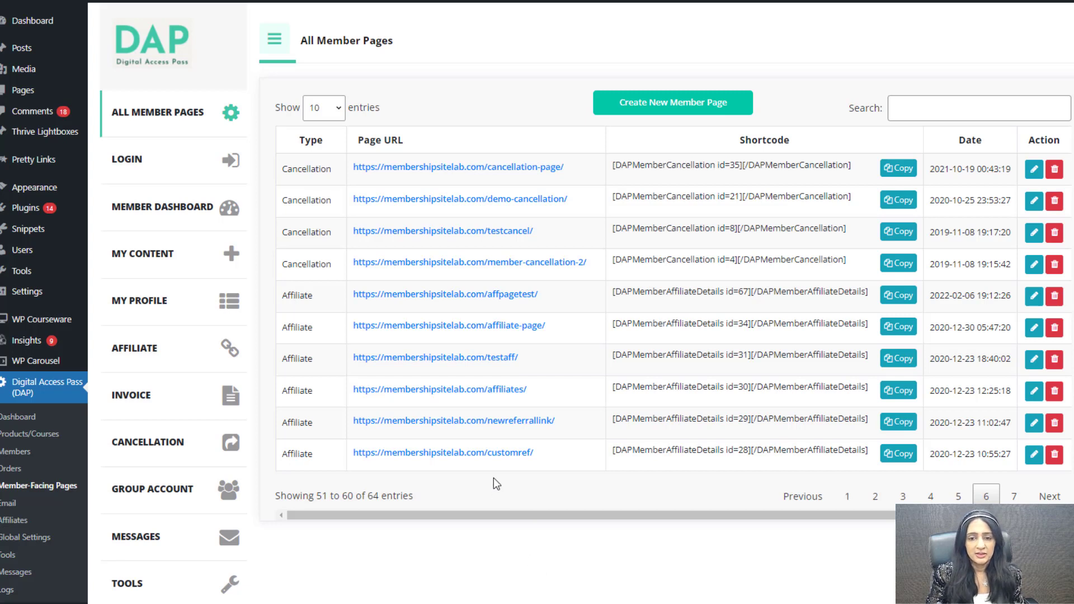
Start creating new member pages, select all ten page types from Login to Student Progress, and proceed to their page URL form.
{"action": "left_click", "coordinate": [665, 105]}
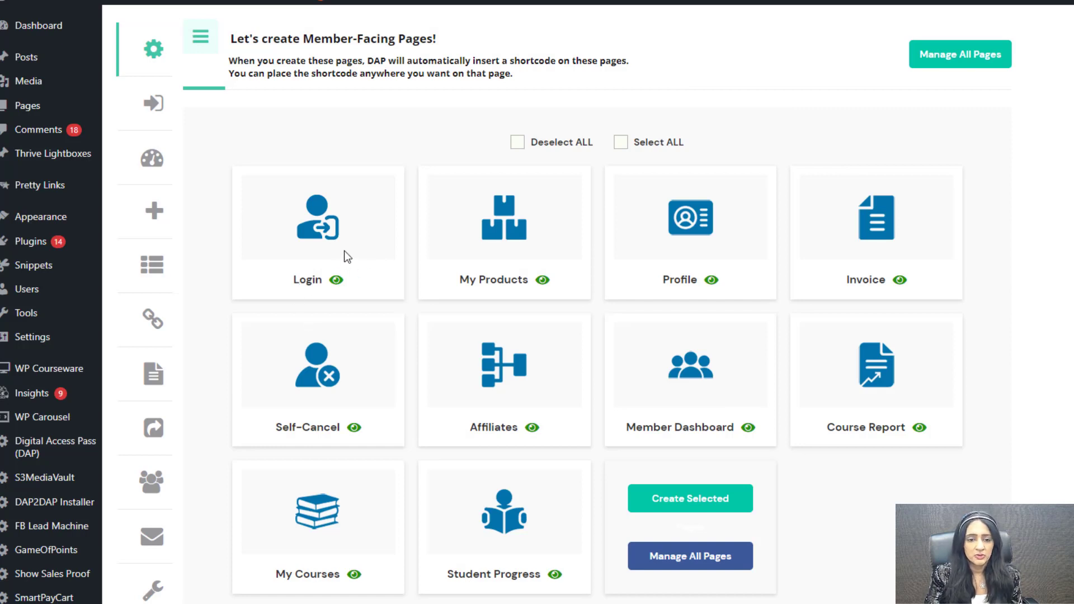
{"action": "left_click", "coordinate": [344, 251]}
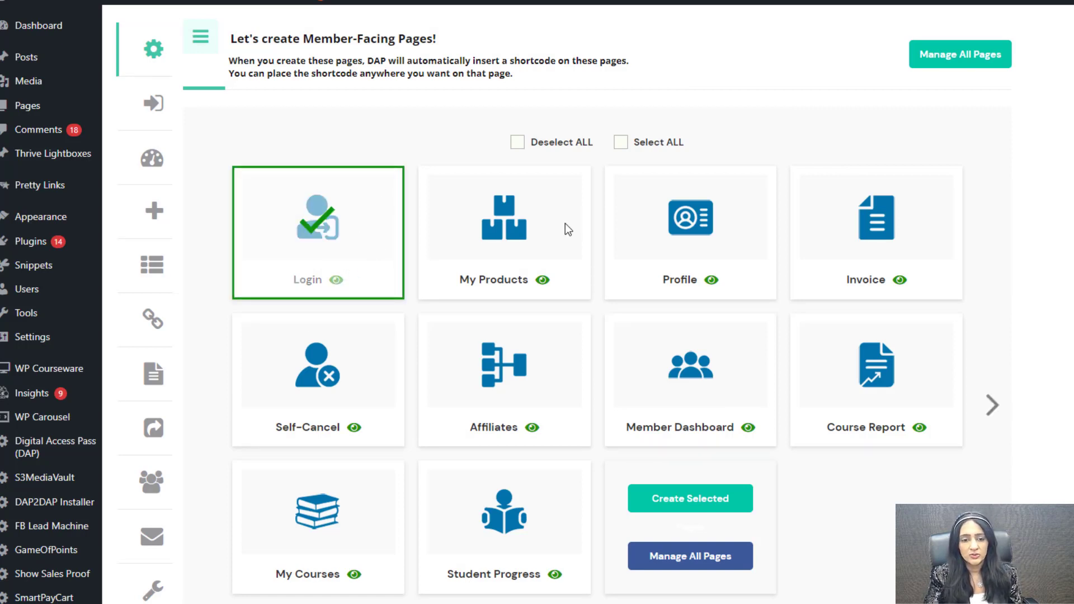
{"action": "left_click", "coordinate": [505, 230]}
{"action": "left_click", "coordinate": [690, 226]}
{"action": "left_click", "coordinate": [889, 228]}
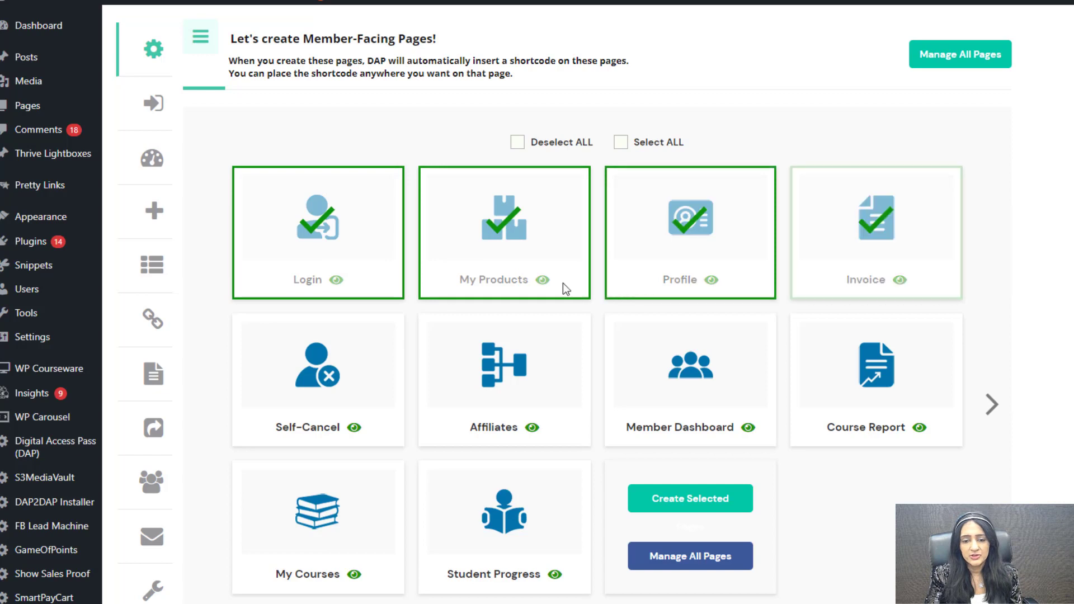
{"action": "left_click", "coordinate": [354, 403]}
{"action": "left_click", "coordinate": [504, 397]}
{"action": "left_click", "coordinate": [653, 396]}
{"action": "left_click", "coordinate": [817, 392]}
{"action": "left_click", "coordinate": [317, 523]}
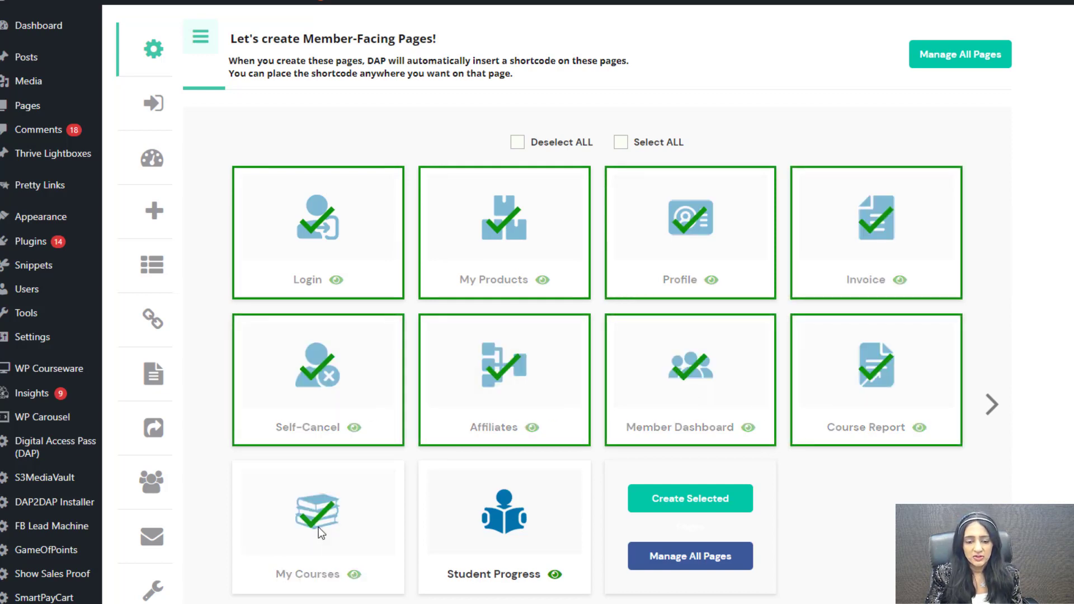
{"action": "left_click", "coordinate": [474, 516]}
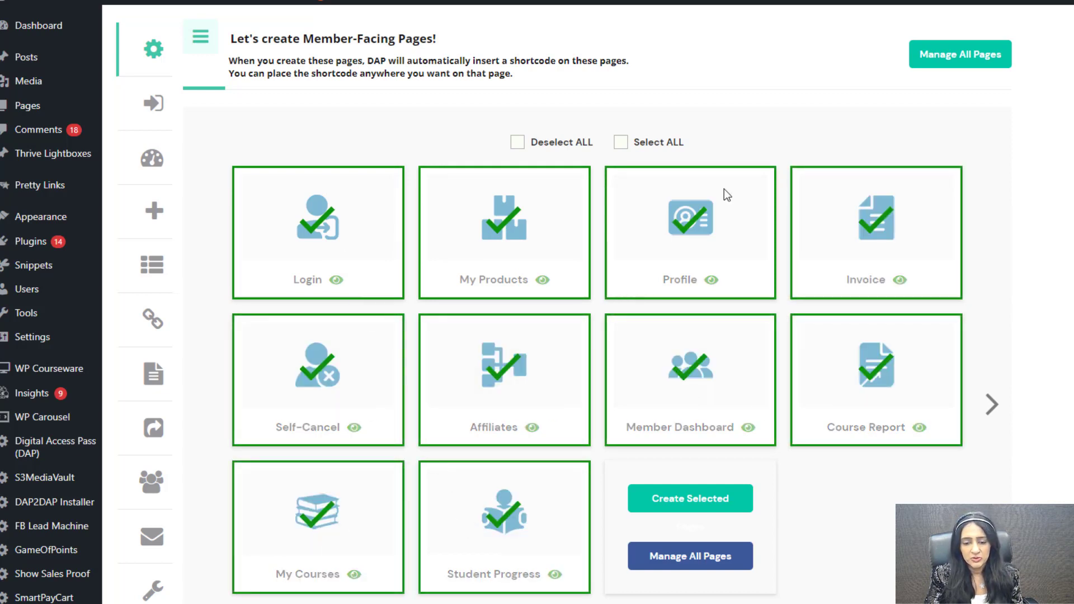
{"action": "left_click", "coordinate": [675, 499]}
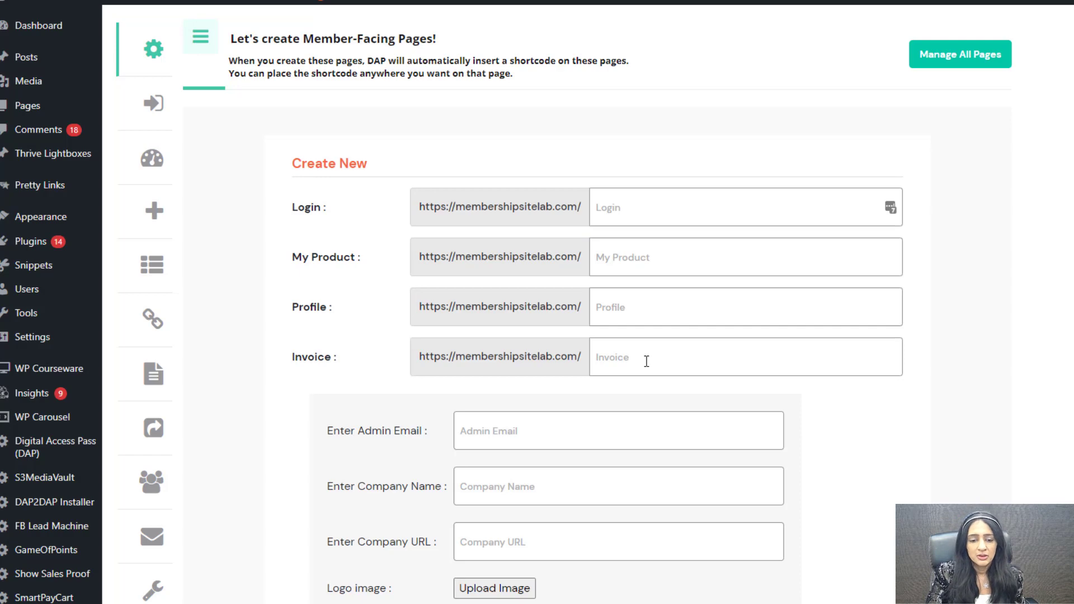
Examine the page URL and invoice company fields in the form for creating the selected member pages.
{"action": "scroll", "coordinate": [242, 392], "scroll_direction": "down", "scroll_amount": 1}
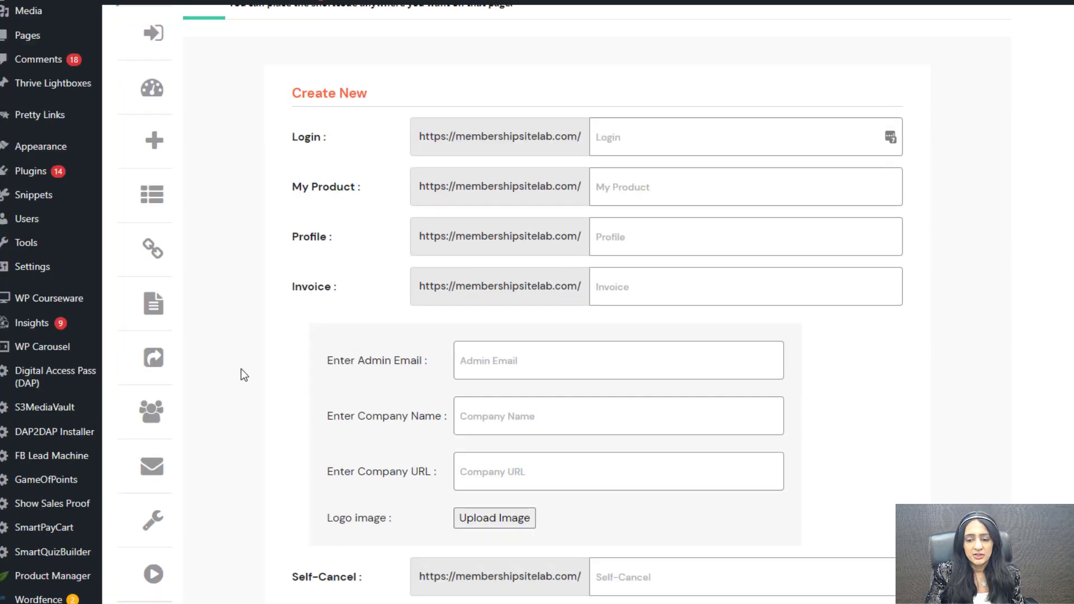
{"action": "scroll", "coordinate": [564, 293], "scroll_direction": "down", "scroll_amount": 5}
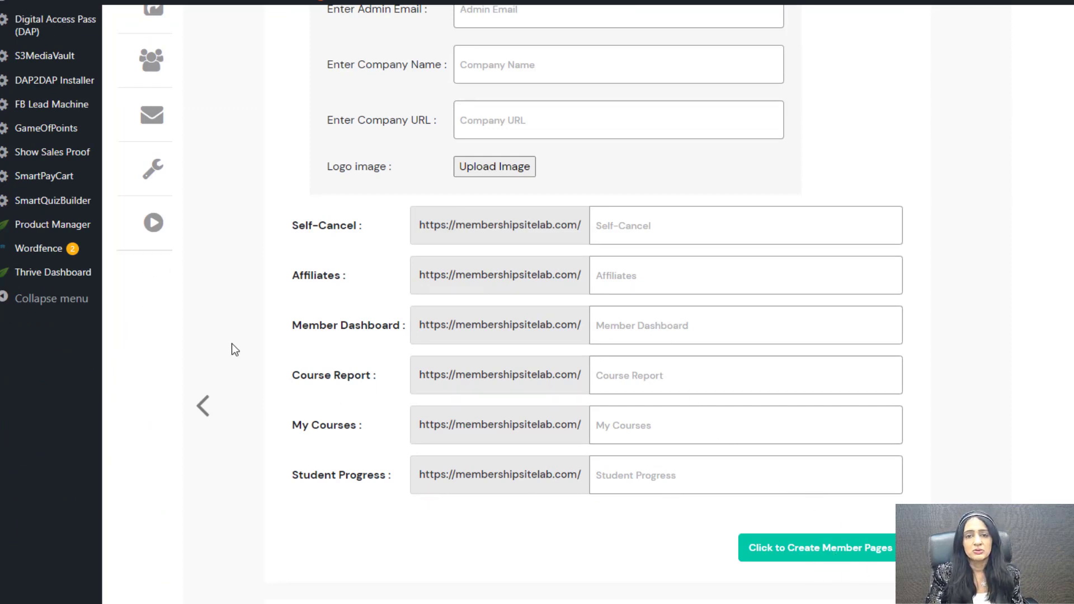
{"action": "scroll", "coordinate": [235, 349], "scroll_direction": "down", "scroll_amount": 7}
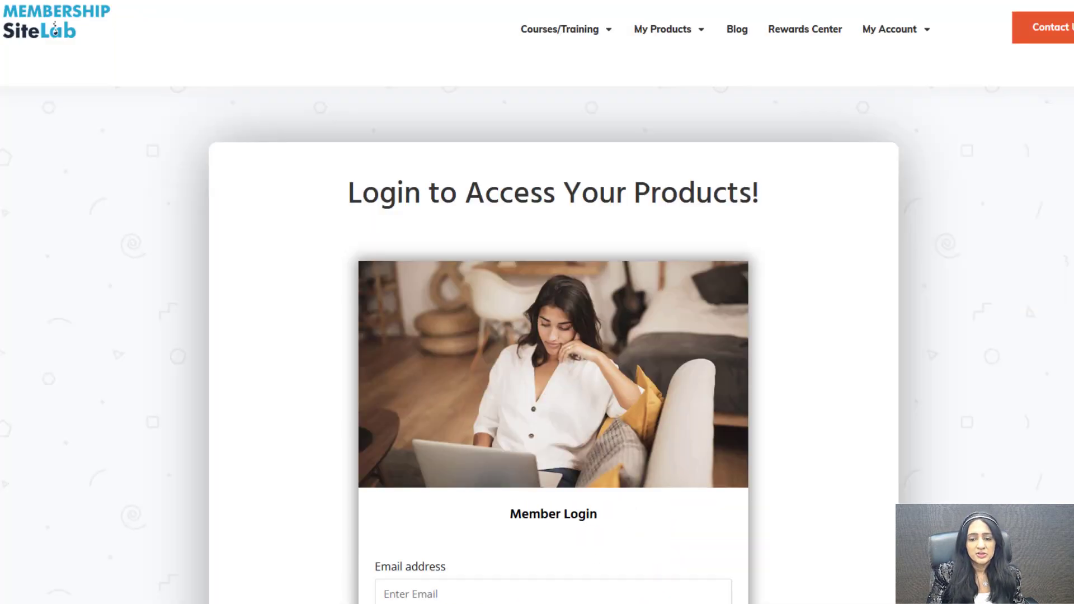
View the layout and fields of the finished member login page on the live site.
{"action": "scroll", "coordinate": [1035, 317], "scroll_direction": "down", "scroll_amount": 5}
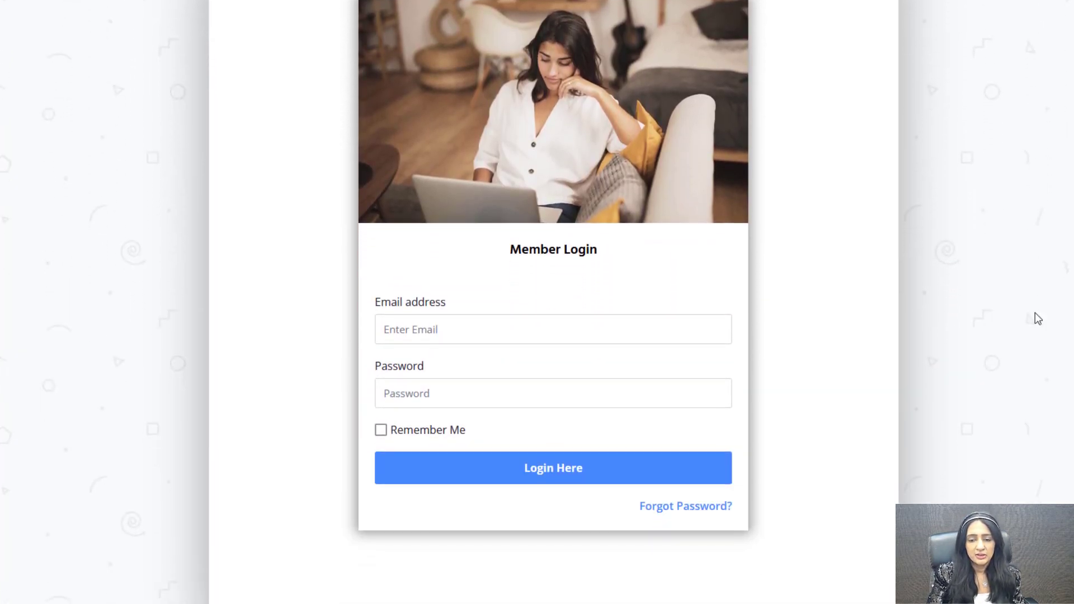
{"action": "scroll", "coordinate": [623, 434], "scroll_direction": "up", "scroll_amount": 4}
{"action": "scroll", "coordinate": [390, 199], "scroll_direction": "down", "scroll_amount": 3}
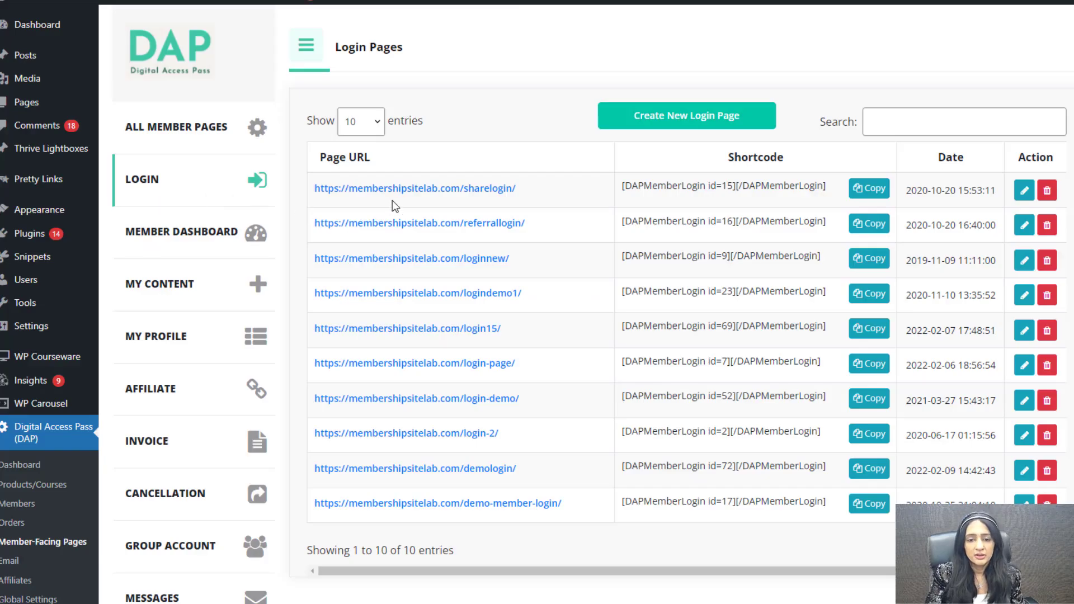
Look over the login pages list and open the sharelogin page for editing to examine its post-login URL and templates.
{"action": "left_click_drag", "start_coordinate": [345, 189], "coordinate": [599, 456]}
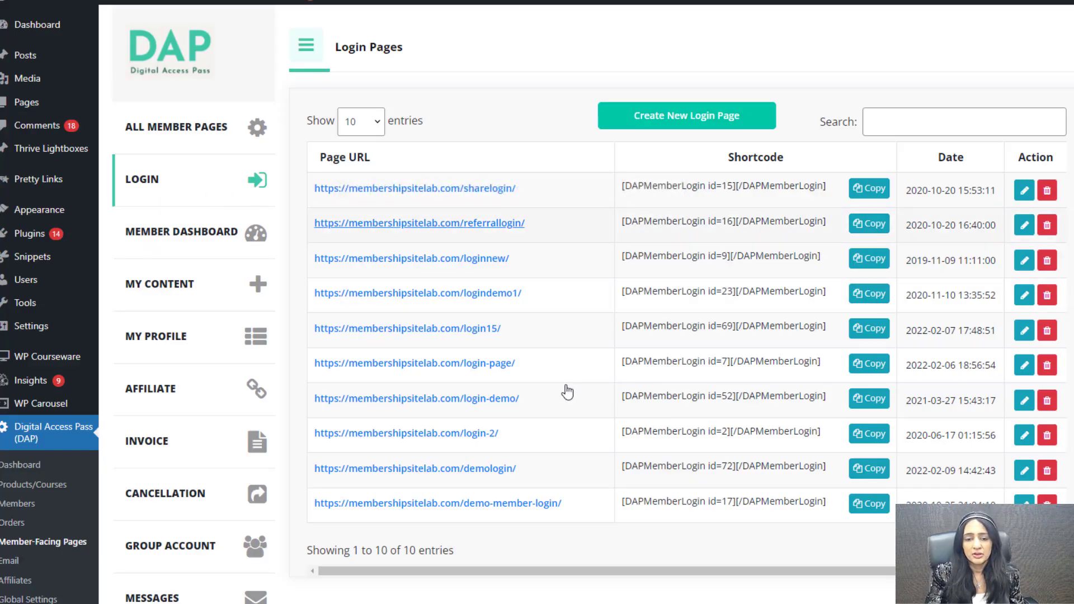
{"action": "left_click", "coordinate": [864, 122]}
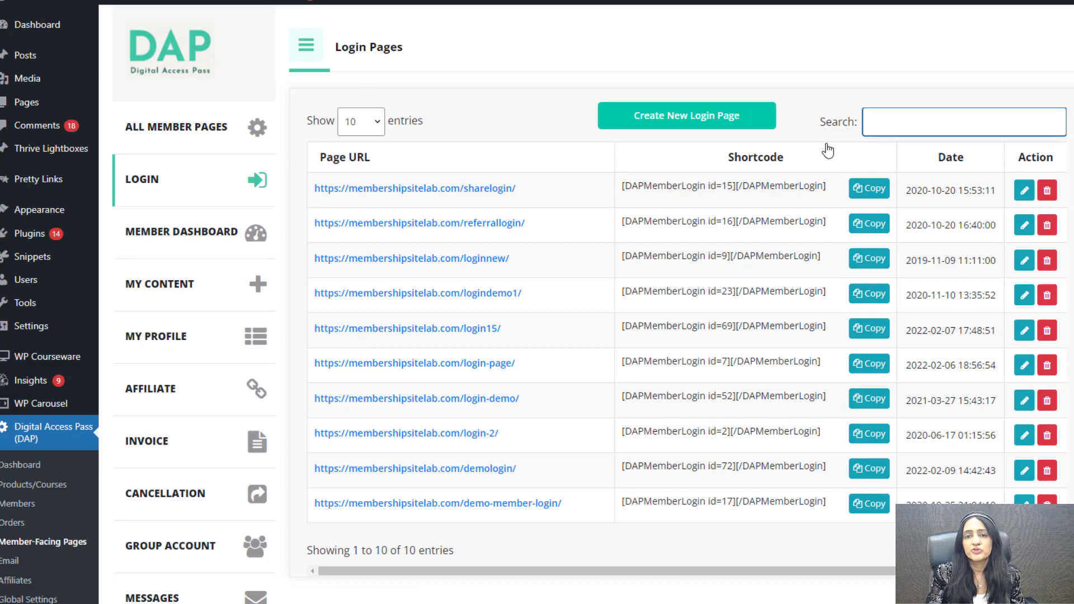
{"action": "left_click", "coordinate": [1024, 191]}
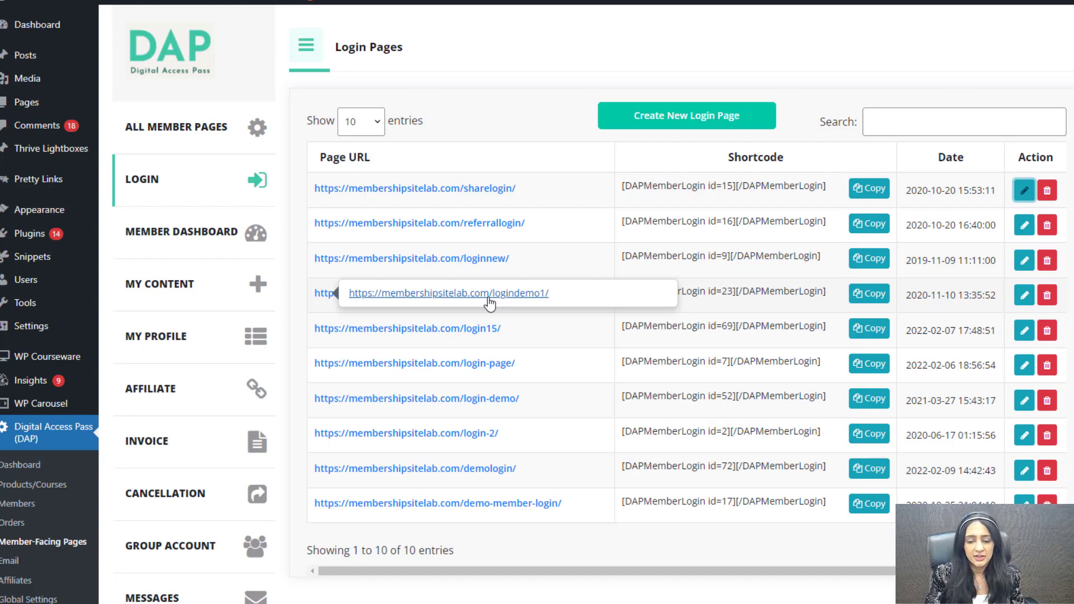
{"action": "scroll", "coordinate": [565, 186], "scroll_direction": "down", "scroll_amount": 5}
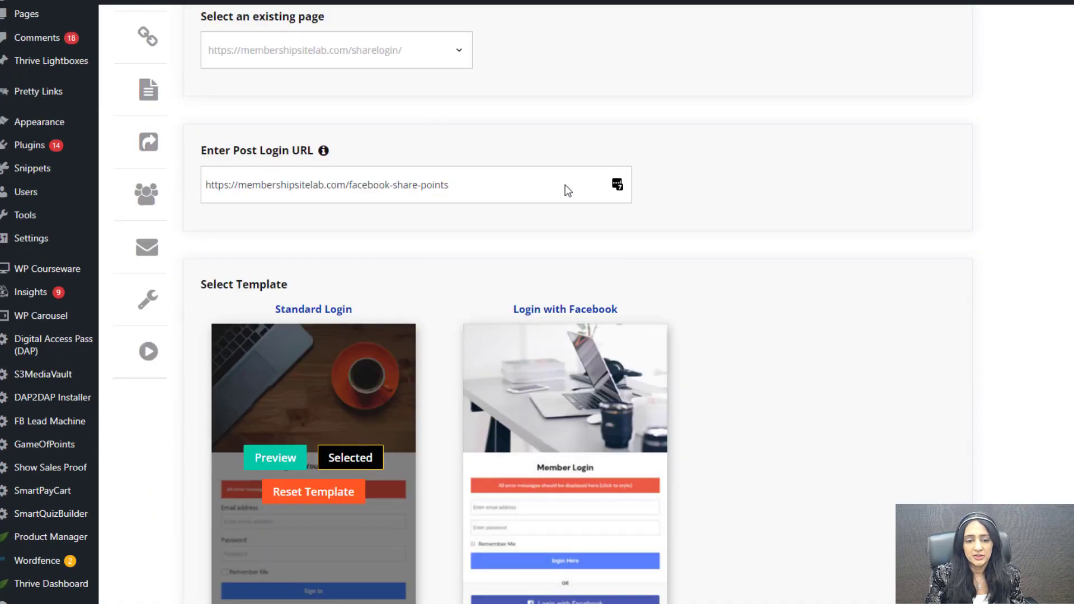
Open the login customizer for the sharelogin page and examine the image, captcha, template and button style settings around the form.
{"action": "scroll", "coordinate": [565, 186], "scroll_direction": "up", "scroll_amount": 5}
{"action": "scroll", "coordinate": [611, 163], "scroll_direction": "down", "scroll_amount": 5}
{"action": "scroll", "coordinate": [422, 333], "scroll_direction": "up", "scroll_amount": 8}
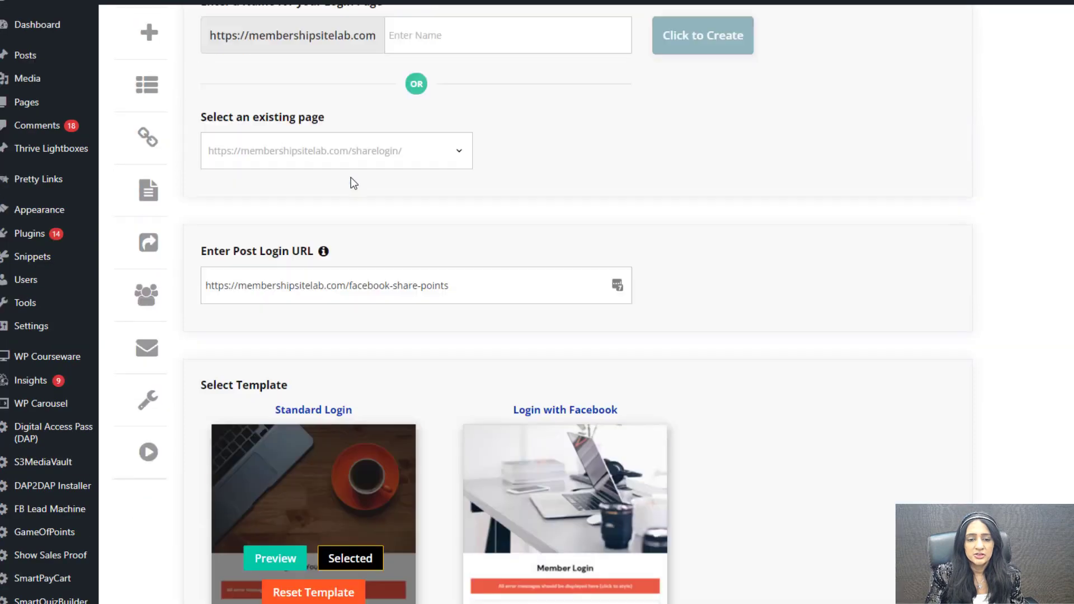
{"action": "left_click", "coordinate": [461, 66]}
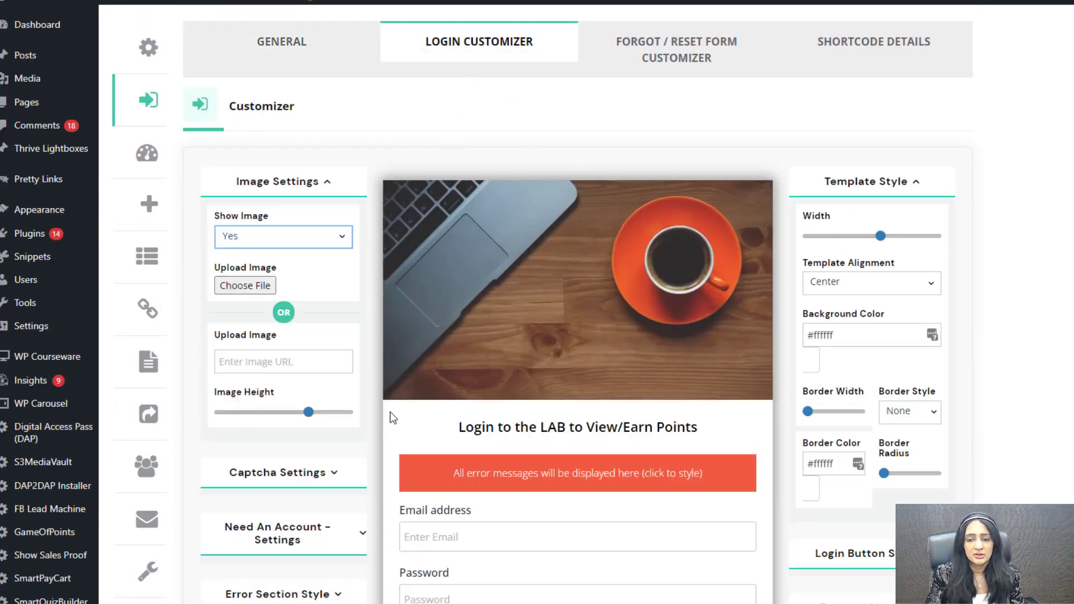
{"action": "scroll", "coordinate": [791, 439], "scroll_direction": "down", "scroll_amount": 4}
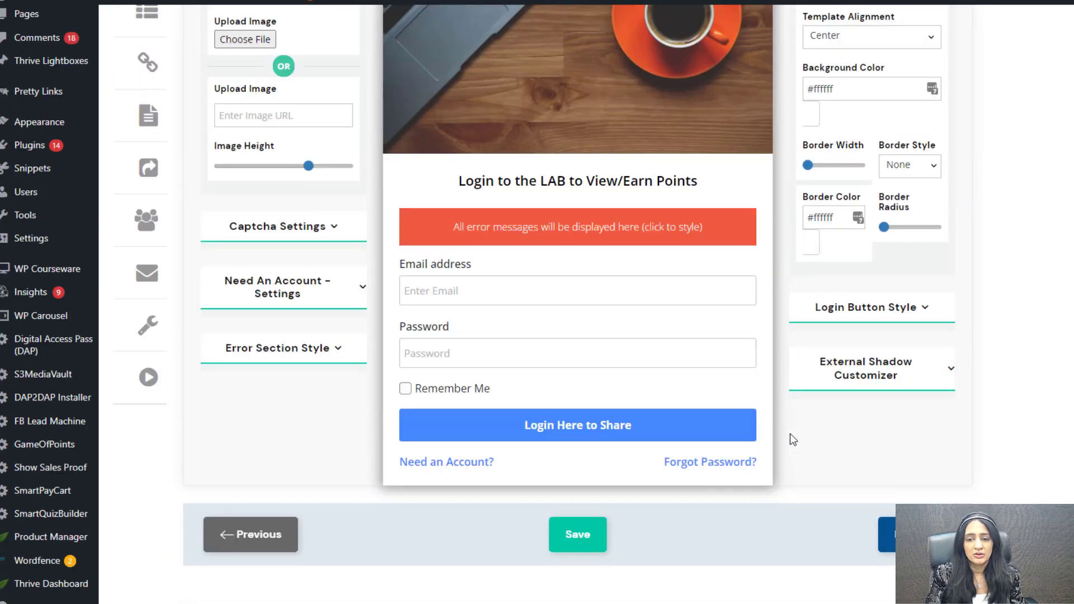
Select the login form's heading text in the customizer preview to show that it can be edited inline.
{"action": "left_click", "coordinate": [575, 185]}
{"action": "left_click", "coordinate": [516, 188]}
{"action": "left_click_drag", "start_coordinate": [446, 184], "coordinate": [833, 418]}
{"action": "left_click", "coordinate": [978, 398]}
Look over the live member dashboard, browsing its course sections and the product carousels for owned and suggested items.
{"action": "scroll", "coordinate": [479, 309], "scroll_direction": "up", "scroll_amount": 4}
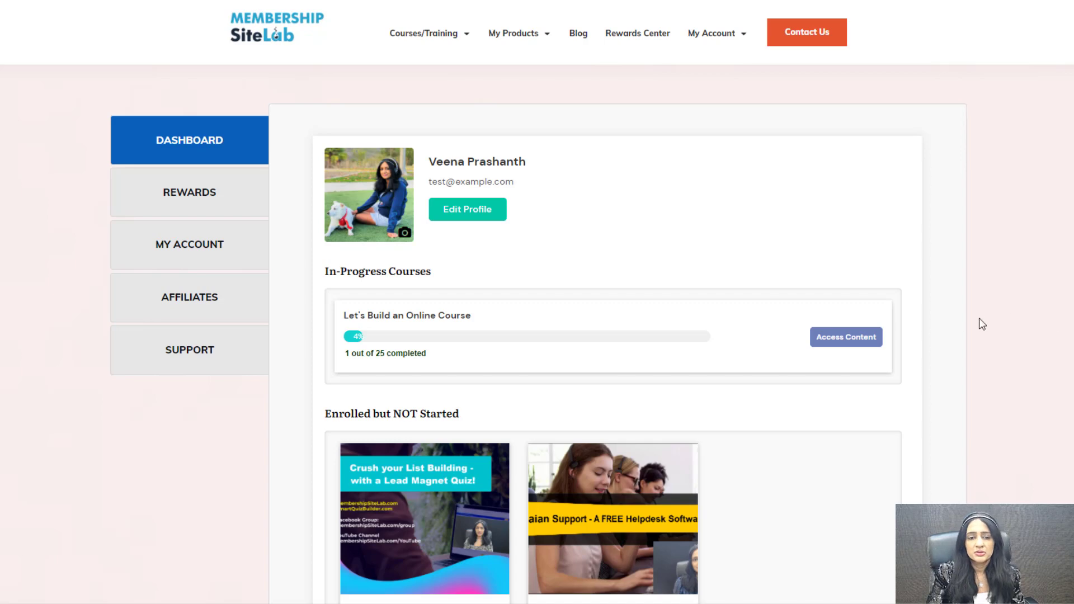
{"action": "scroll", "coordinate": [854, 366], "scroll_direction": "down", "scroll_amount": 2}
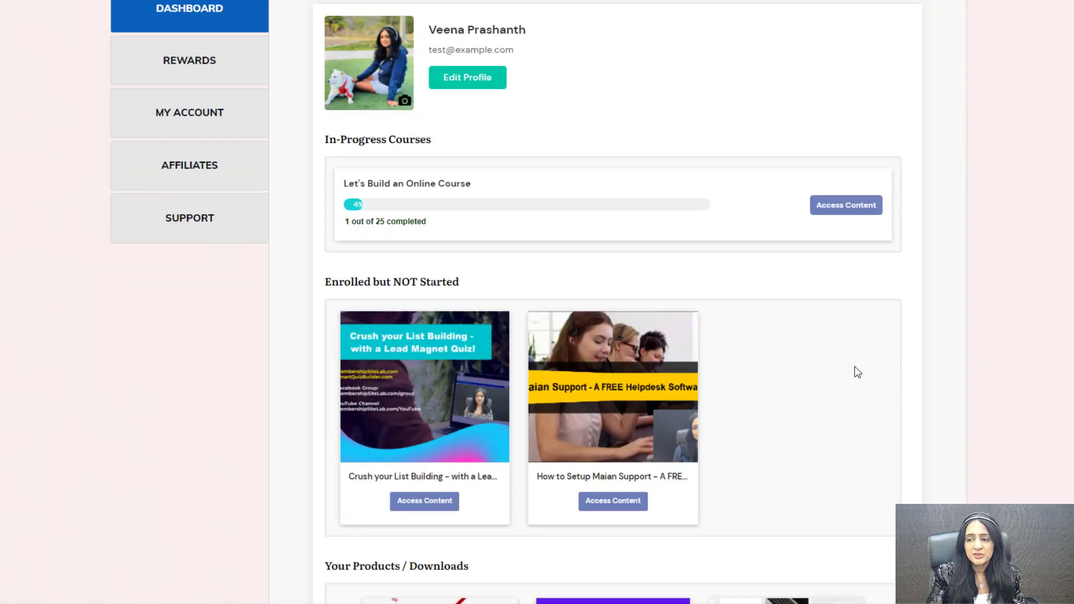
{"action": "scroll", "coordinate": [857, 372], "scroll_direction": "down", "scroll_amount": 2}
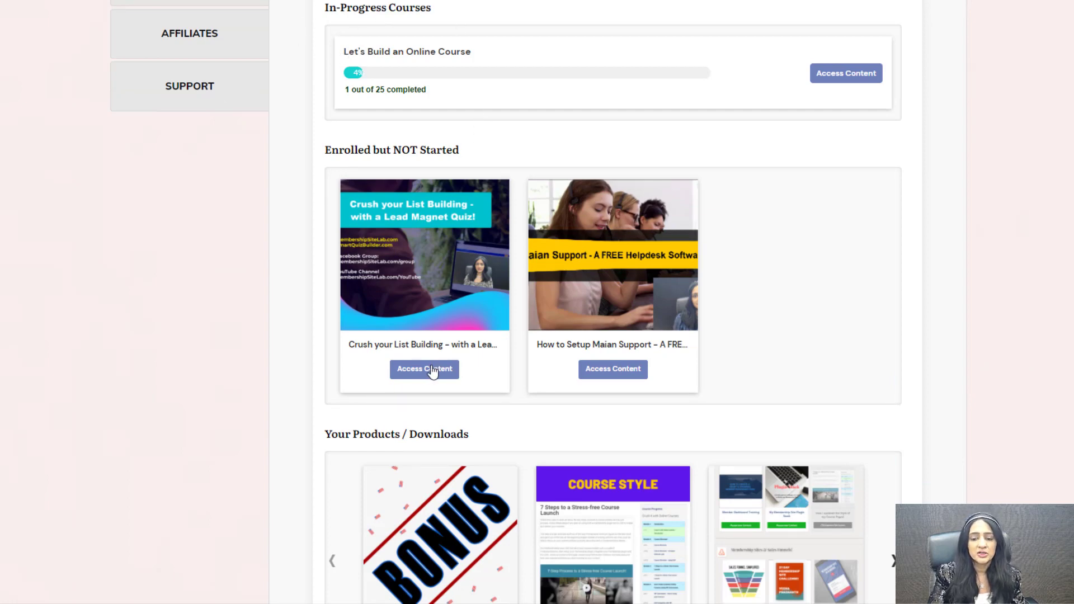
{"action": "scroll", "coordinate": [1001, 196], "scroll_direction": "down", "scroll_amount": 1}
{"action": "scroll", "coordinate": [1001, 197], "scroll_direction": "down", "scroll_amount": 2}
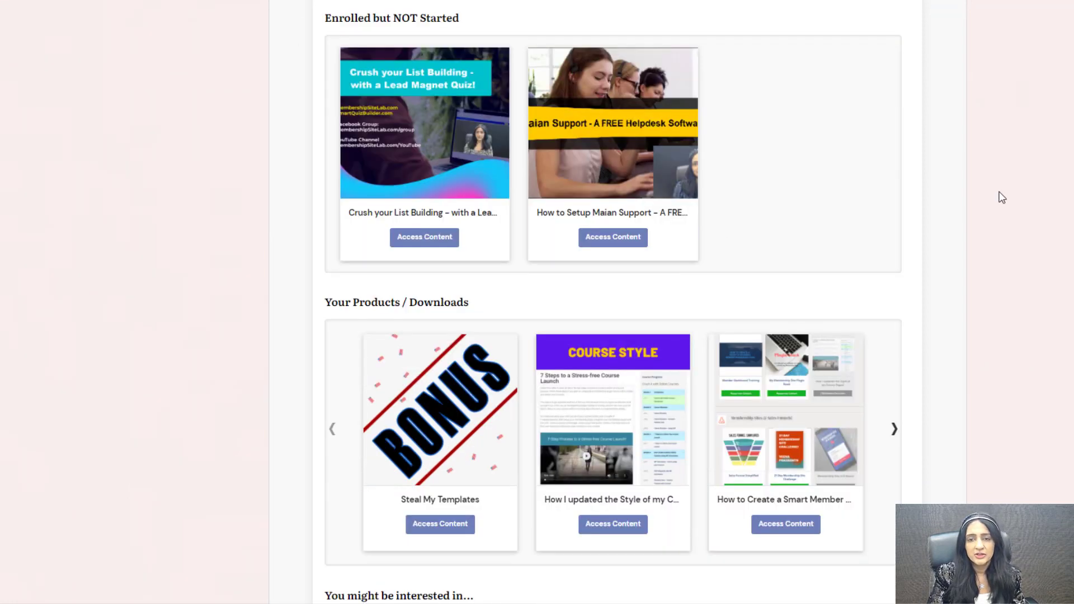
{"action": "left_click", "coordinate": [892, 364]}
{"action": "scroll", "coordinate": [894, 336], "scroll_direction": "down", "scroll_amount": 4}
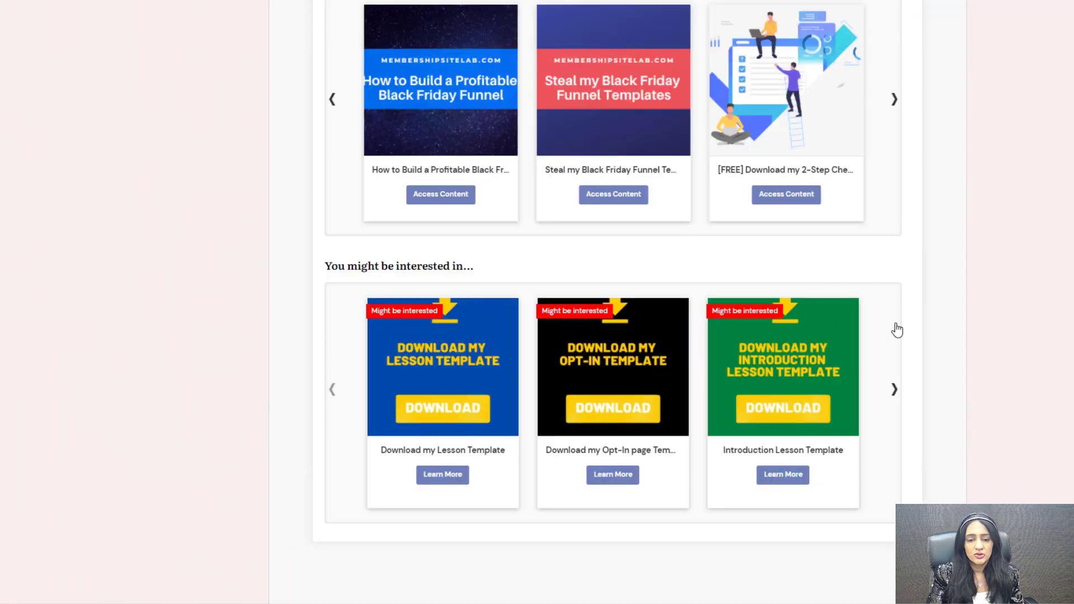
{"action": "left_click", "coordinate": [894, 391]}
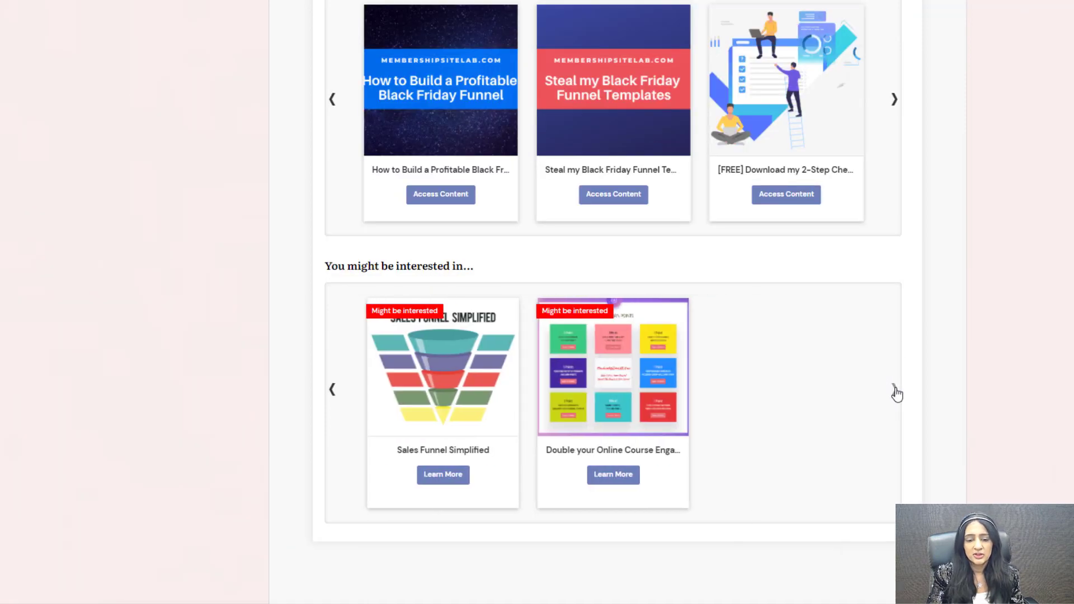
{"action": "left_click", "coordinate": [332, 390]}
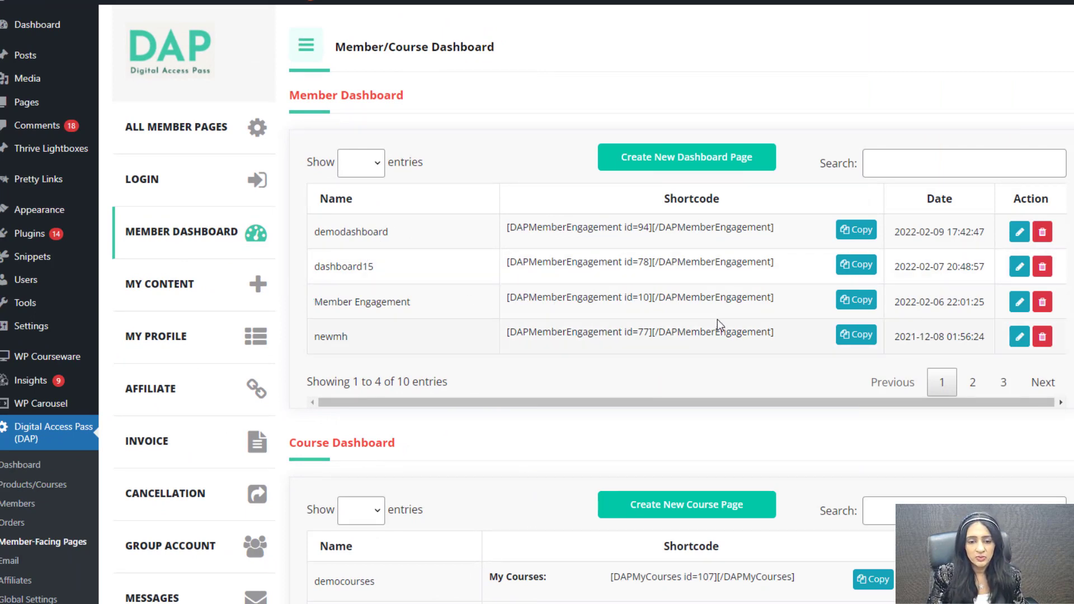
Open the Member Engagement dashboard for editing and set the display of completed courses to No.
{"action": "left_click", "coordinate": [410, 304]}
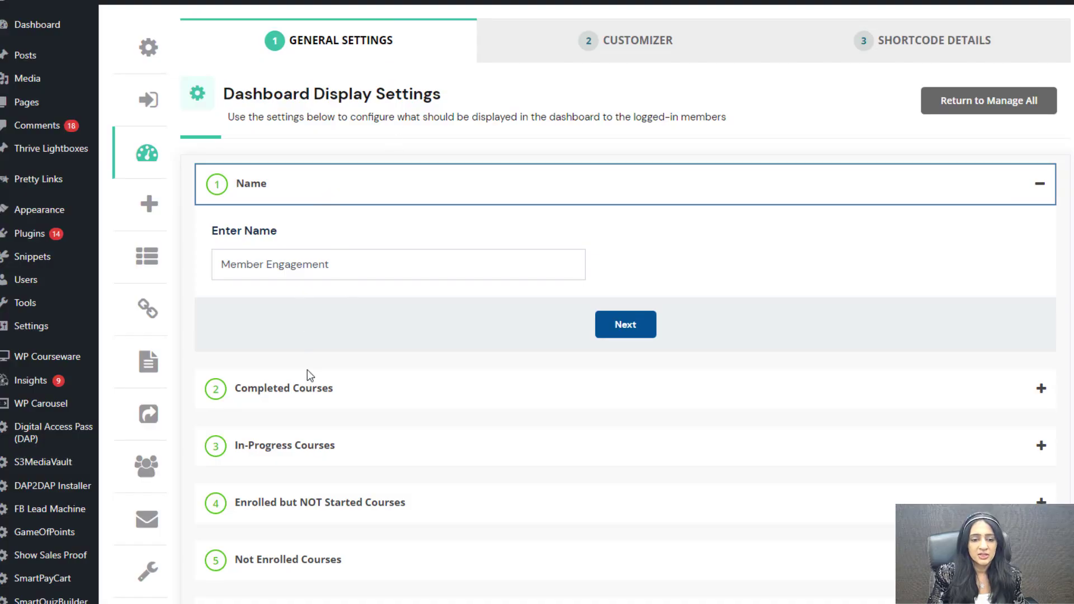
{"action": "left_click", "coordinate": [312, 387]}
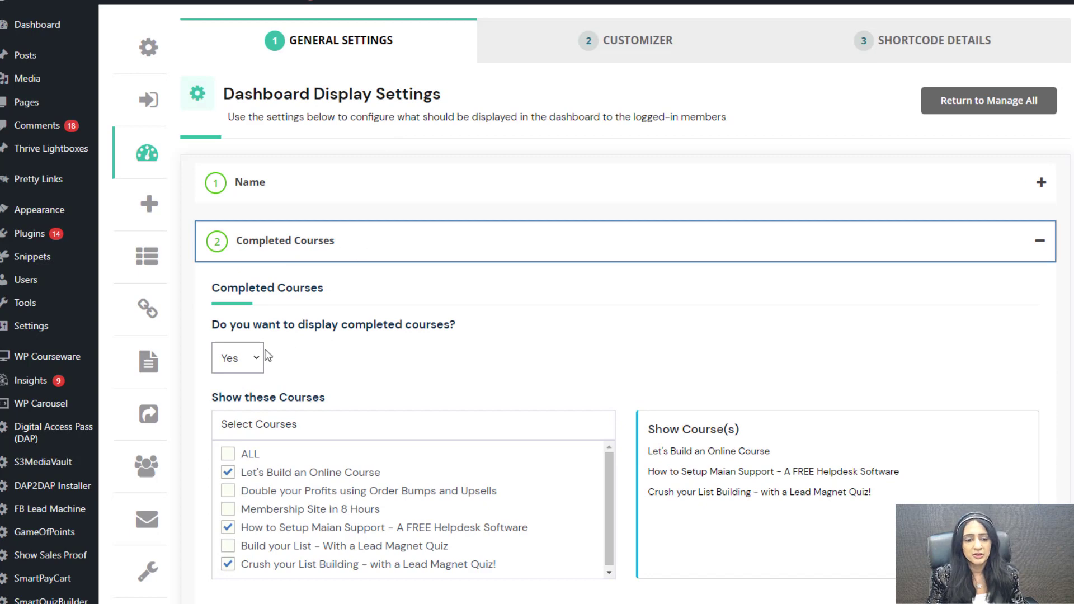
{"action": "left_click", "coordinate": [245, 364]}
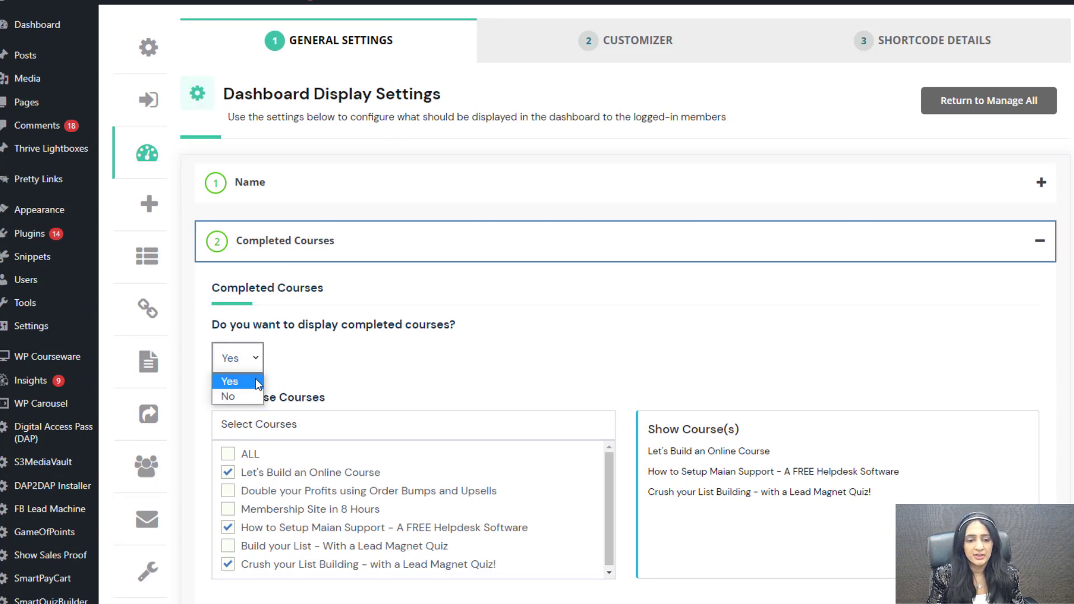
{"action": "left_click", "coordinate": [250, 395]}
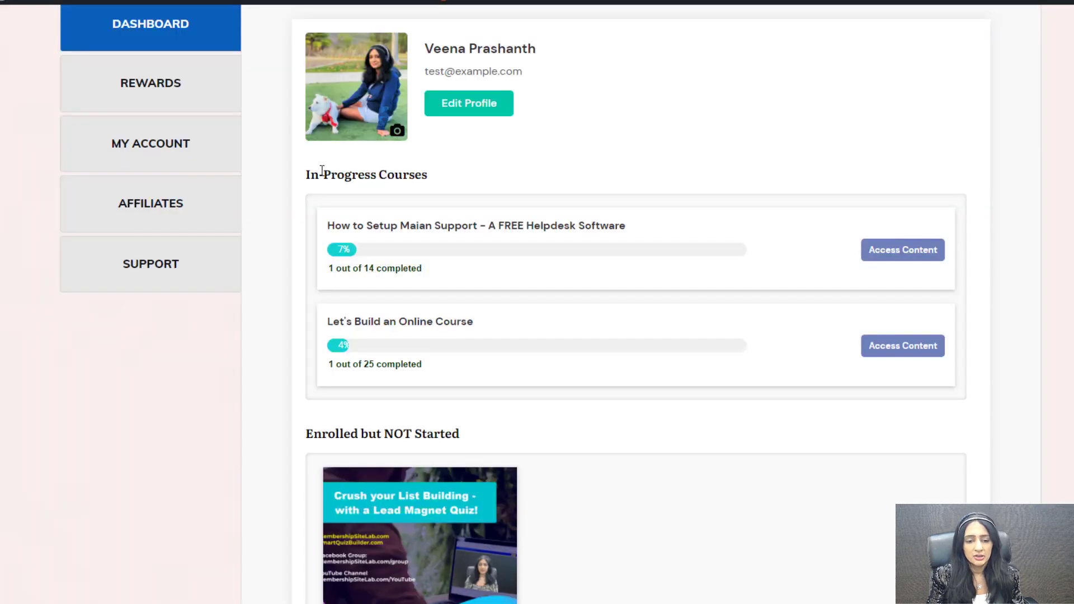
Compare the In-Progress Courses section on the live dashboard with its display settings and review the remaining settings sections.
{"action": "left_click_drag", "start_coordinate": [306, 174], "coordinate": [496, 179]}
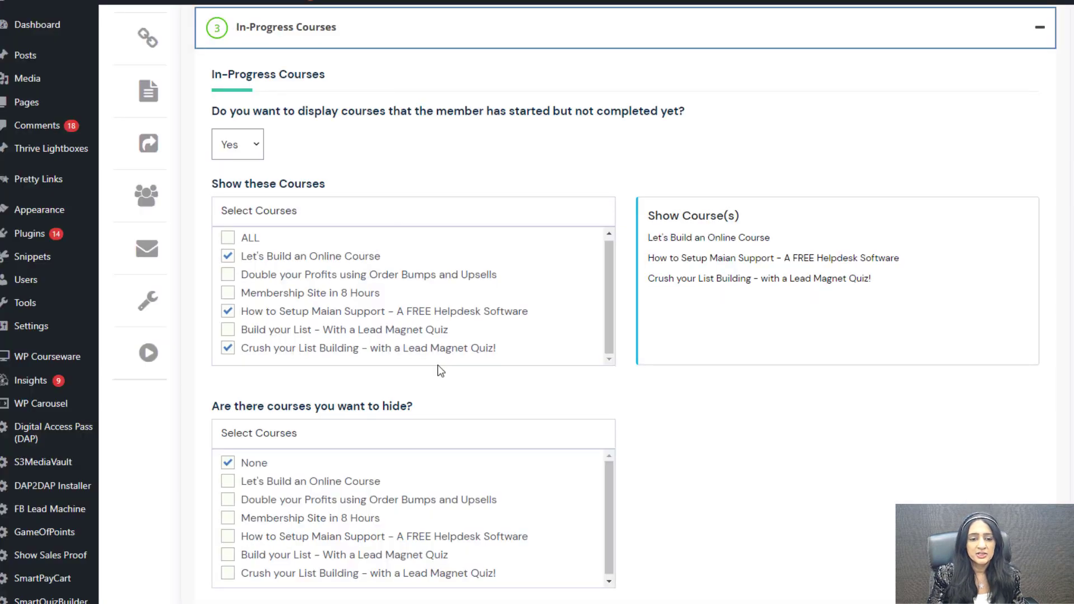
{"action": "scroll", "coordinate": [440, 370], "scroll_direction": "down", "scroll_amount": 15}
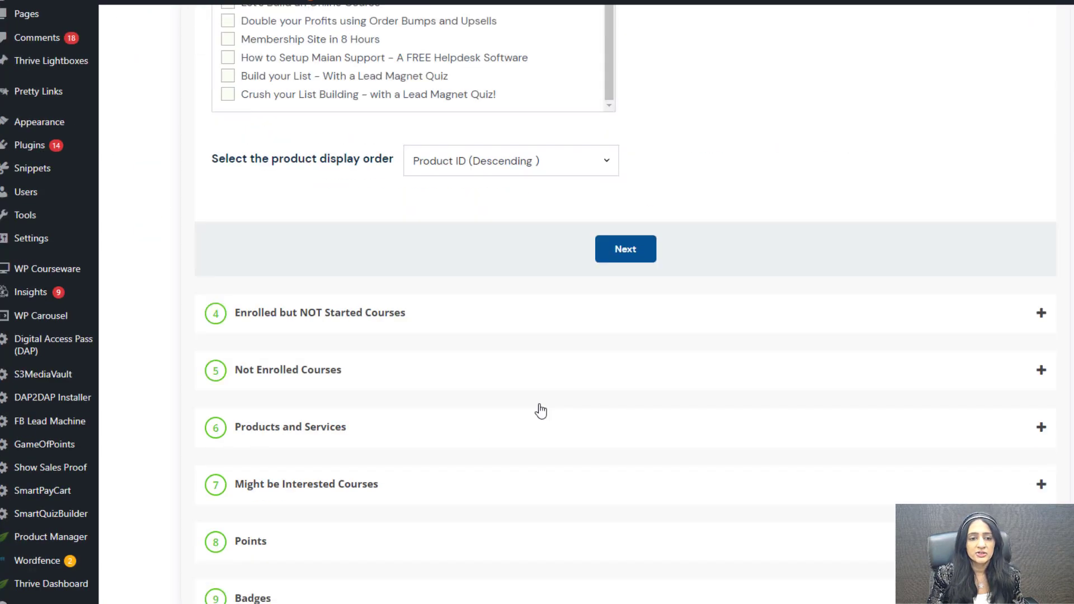
{"action": "scroll", "coordinate": [323, 84], "scroll_direction": "up", "scroll_amount": 2}
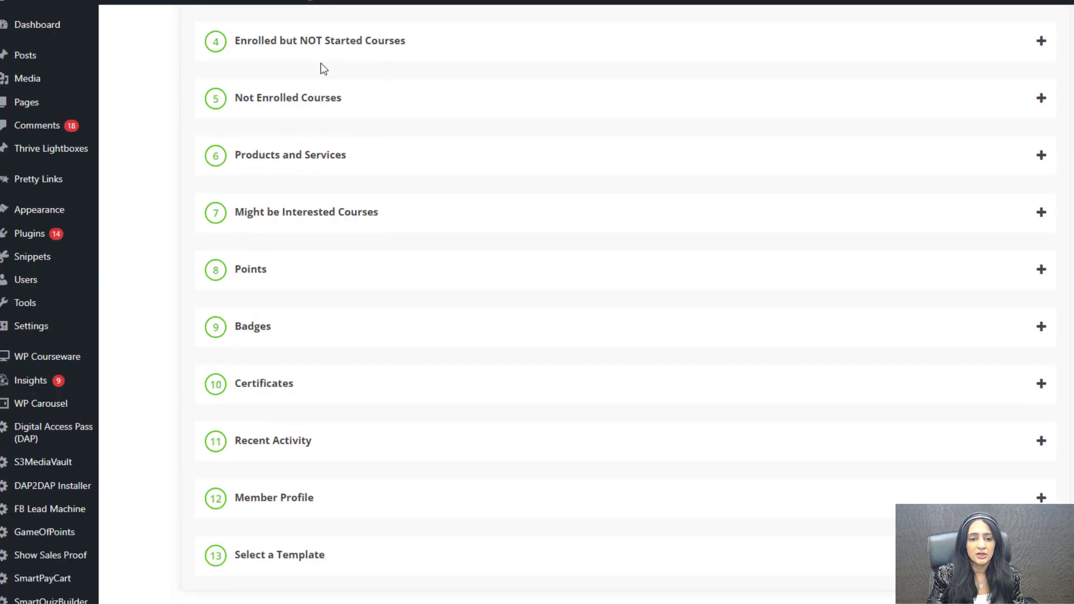
{"action": "scroll", "coordinate": [430, 291], "scroll_direction": "up", "scroll_amount": 10}
{"action": "scroll", "coordinate": [492, 148], "scroll_direction": "up", "scroll_amount": 4}
Open the dashboard customizer and preview the template with the right side bar shown and hidden.
{"action": "left_click", "coordinate": [601, 56]}
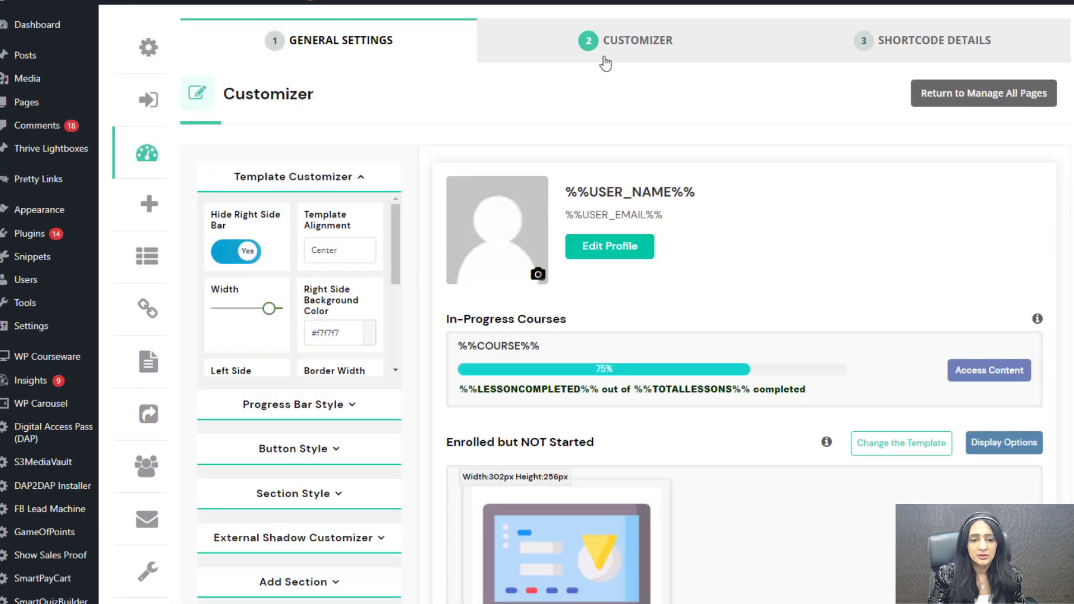
{"action": "left_click", "coordinate": [237, 260]}
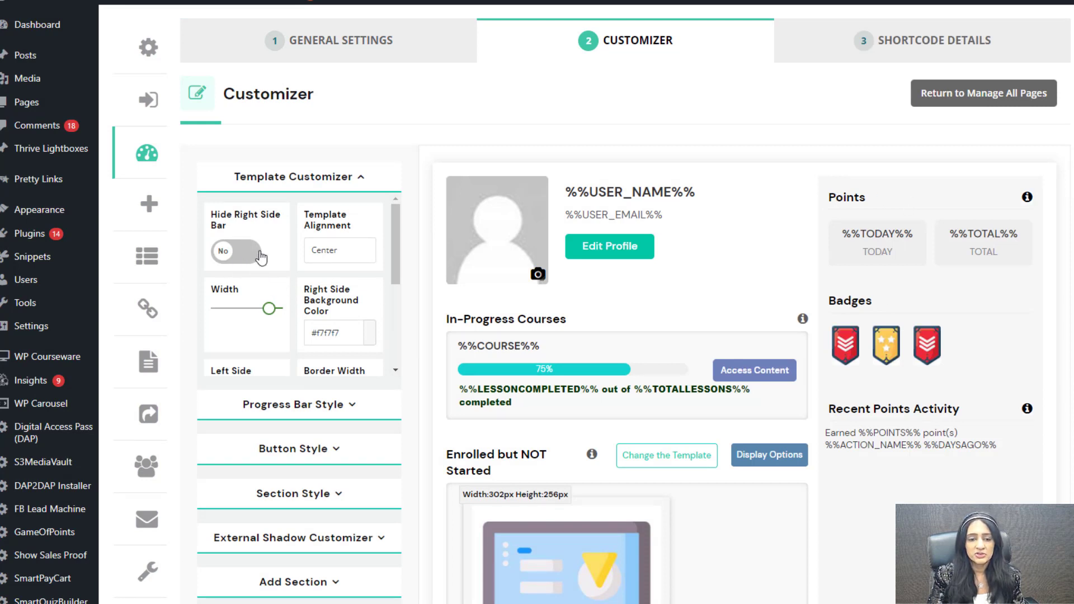
{"action": "left_click", "coordinate": [235, 251]}
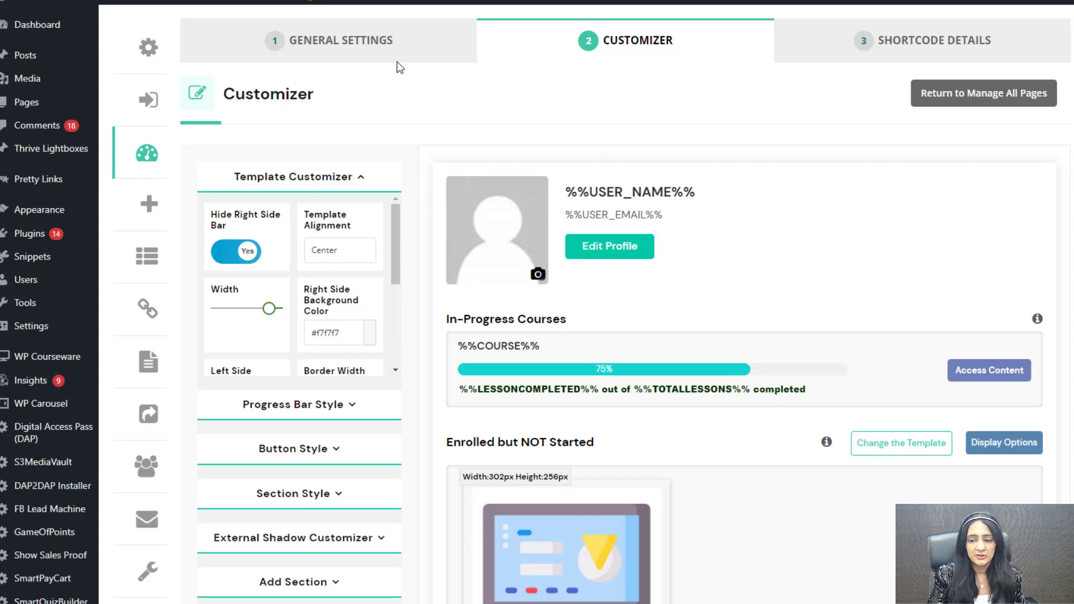
Open the lesson completion text under In-Progress Courses in the inline editor and look over the other dashboard template sections.
{"action": "scroll", "coordinate": [632, 218], "scroll_direction": "down", "scroll_amount": 2}
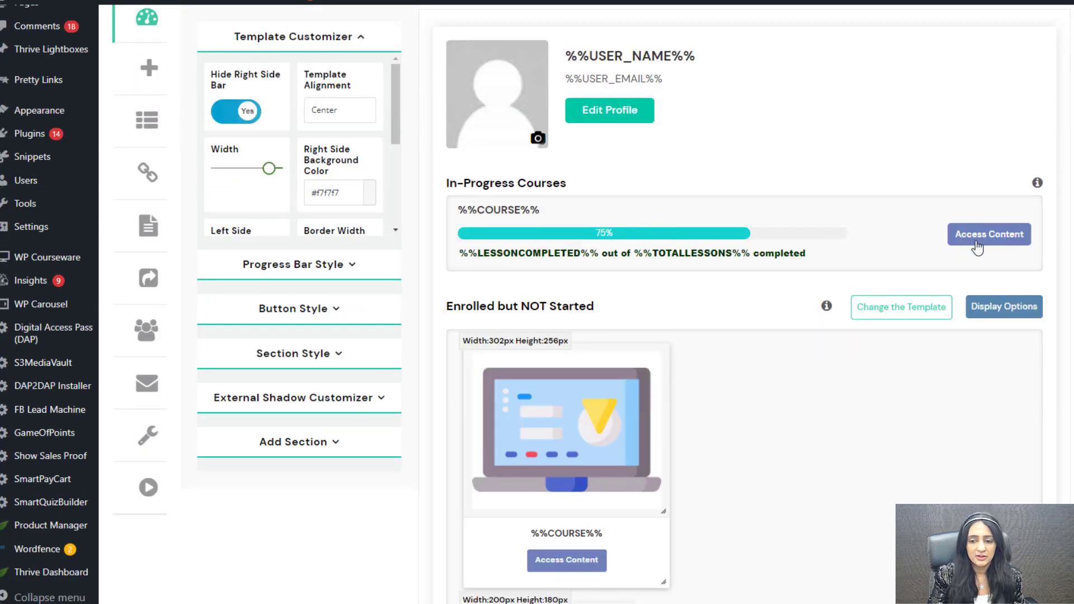
{"action": "left_click", "coordinate": [713, 256]}
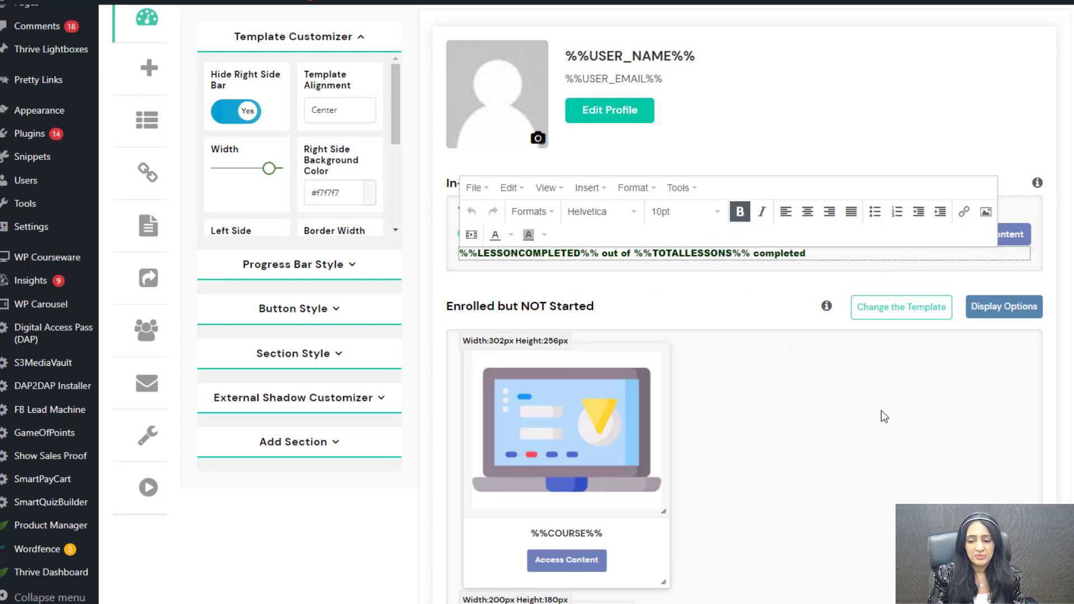
{"action": "scroll", "coordinate": [881, 411], "scroll_direction": "down", "scroll_amount": 15}
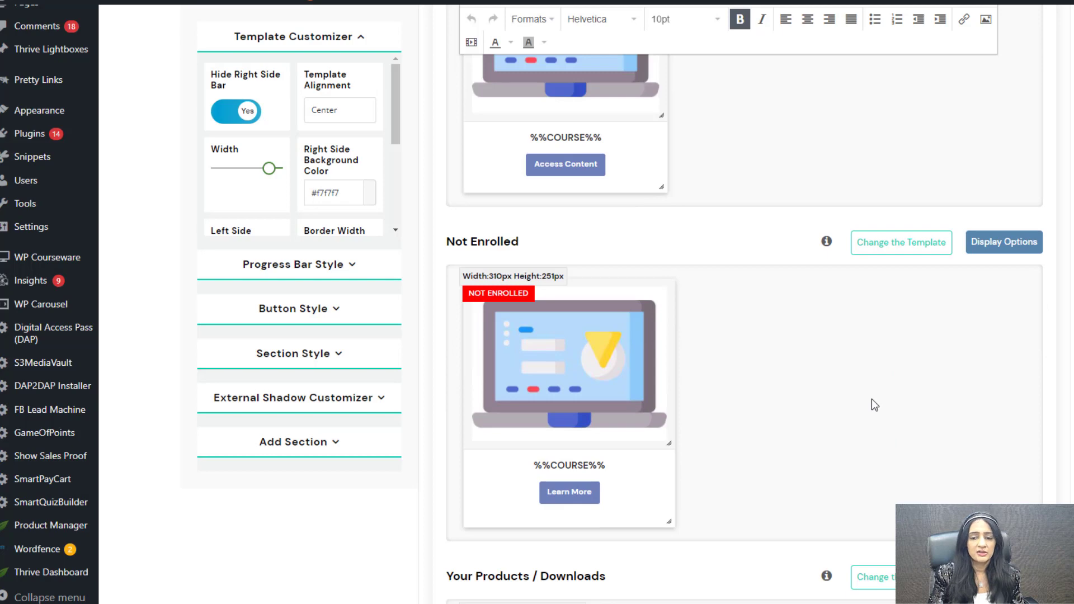
{"action": "scroll", "coordinate": [872, 399], "scroll_direction": "up", "scroll_amount": 15}
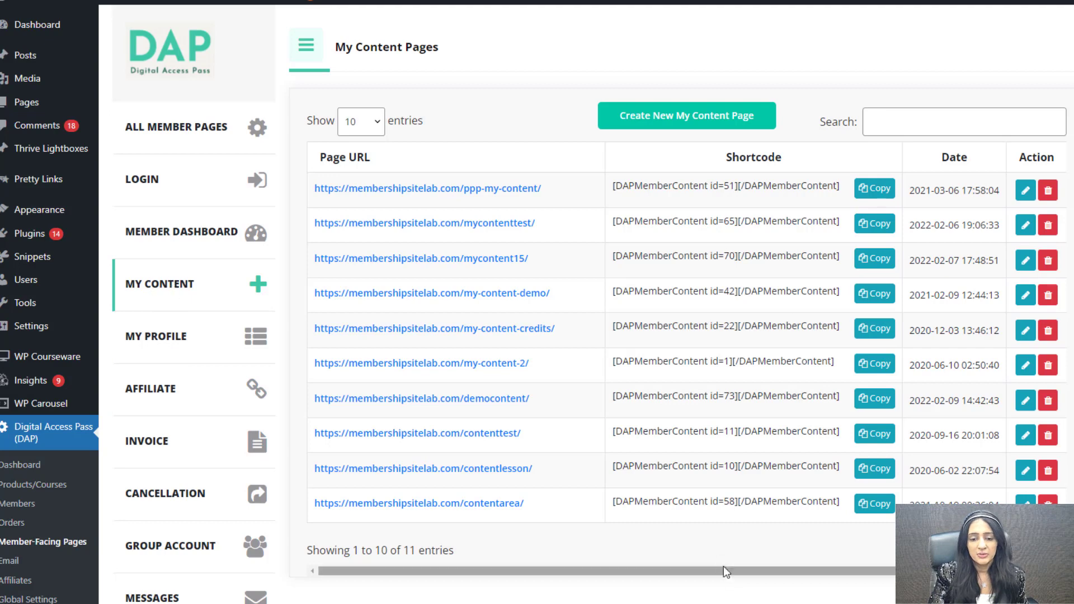
Look through the My Content pages list and examine the contentarea page's upsell, show/hide product and template settings.
{"action": "left_click_drag", "start_coordinate": [481, 189], "coordinate": [507, 509]}
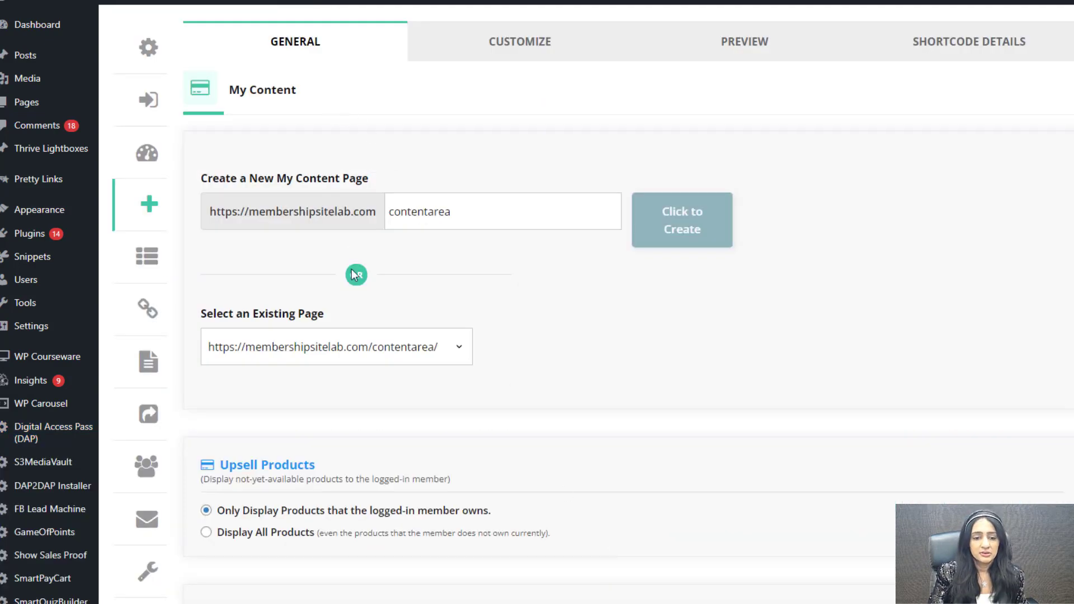
{"action": "scroll", "coordinate": [380, 312], "scroll_direction": "down", "scroll_amount": 4}
{"action": "scroll", "coordinate": [381, 312], "scroll_direction": "down", "scroll_amount": 1}
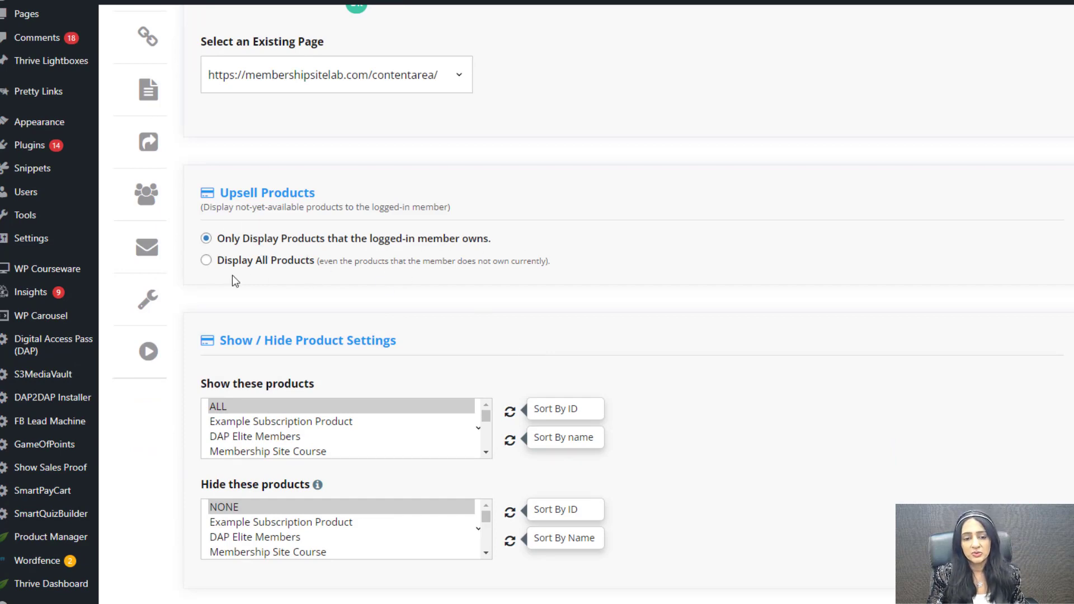
{"action": "scroll", "coordinate": [666, 267], "scroll_direction": "down", "scroll_amount": 1}
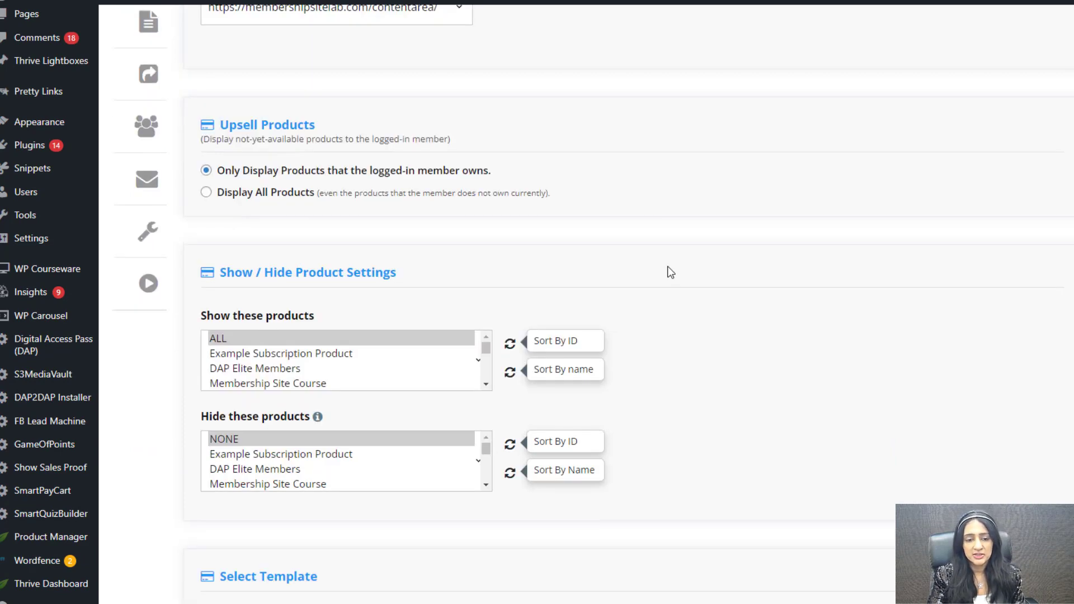
{"action": "scroll", "coordinate": [667, 266], "scroll_direction": "down", "scroll_amount": 2}
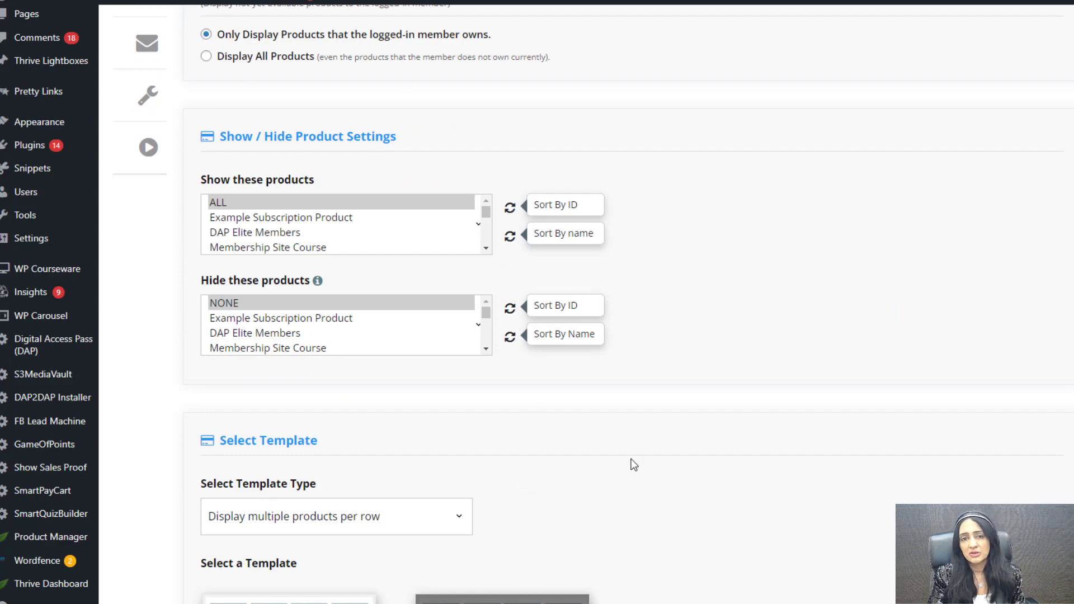
{"action": "scroll", "coordinate": [468, 492], "scroll_direction": "down", "scroll_amount": 5}
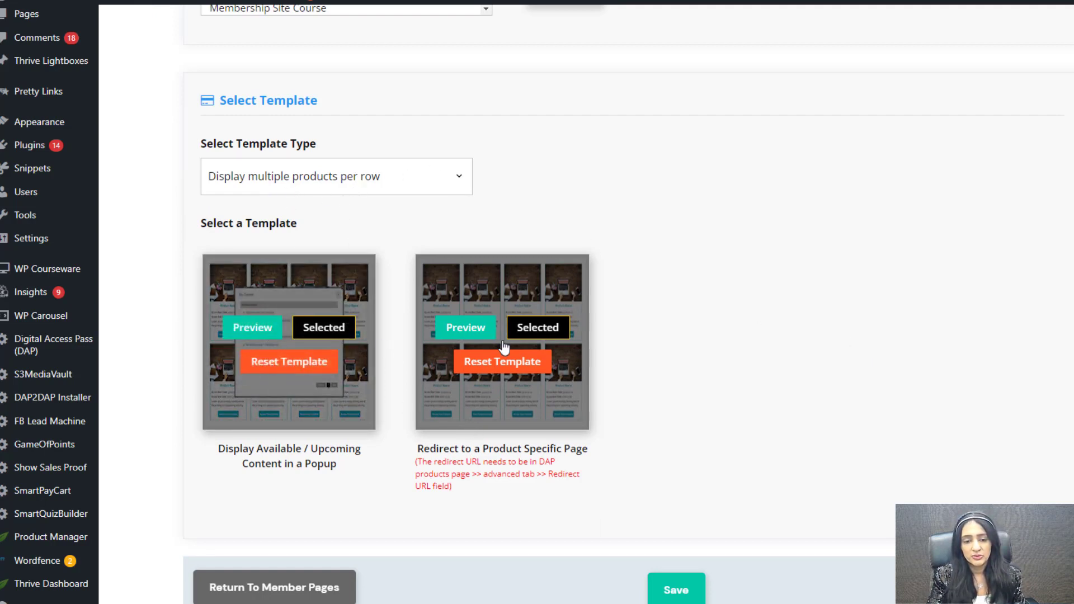
Set the My Content template type to Display 1 product per row and view that product layout on the live site.
{"action": "left_click", "coordinate": [364, 177]}
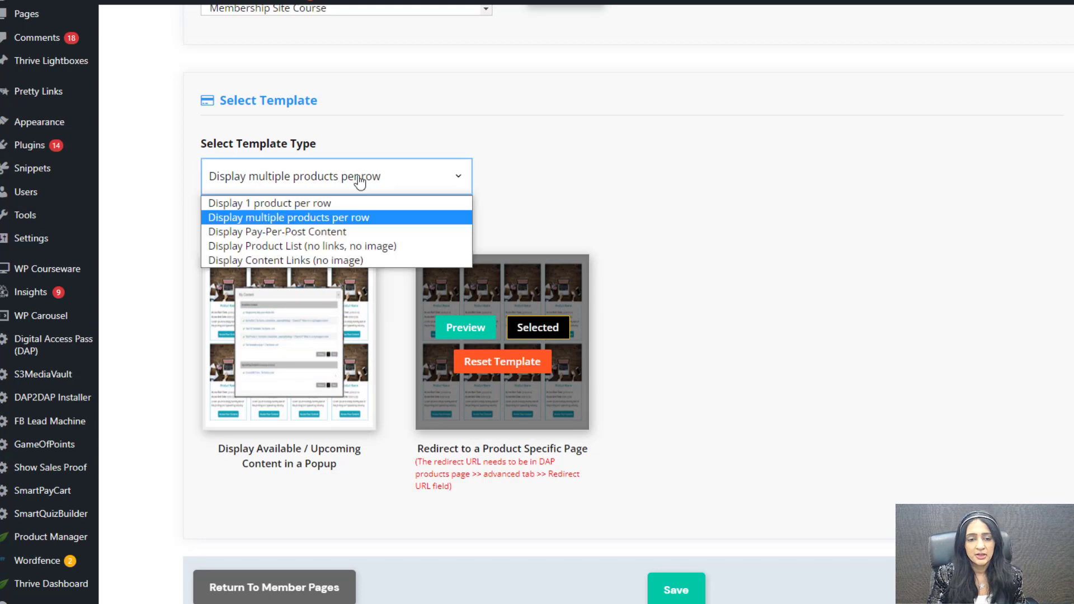
{"action": "left_click", "coordinate": [314, 207]}
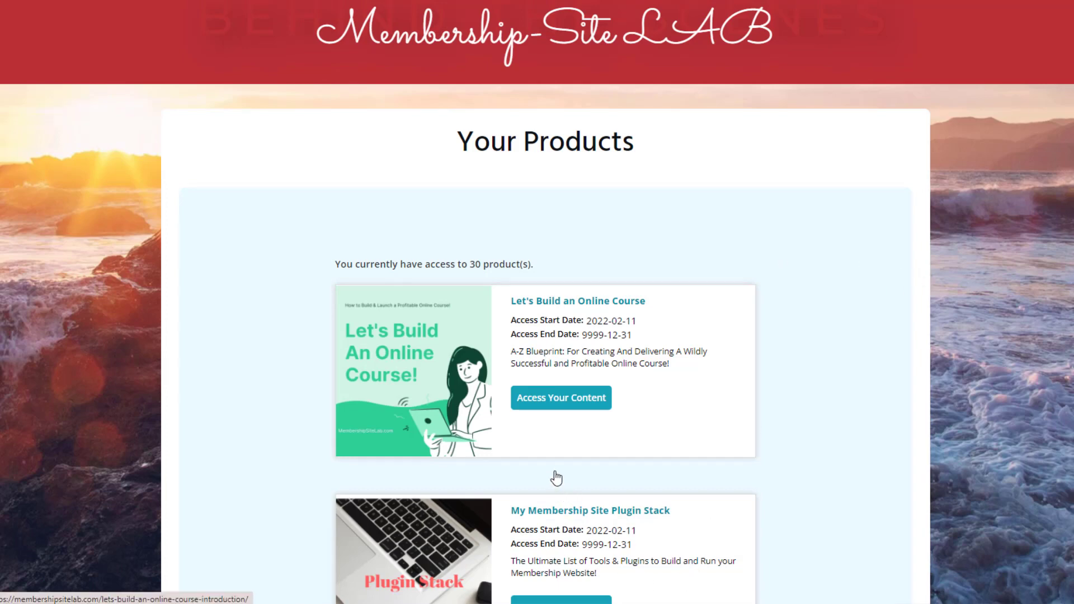
{"action": "scroll", "coordinate": [557, 478], "scroll_direction": "down", "scroll_amount": 10}
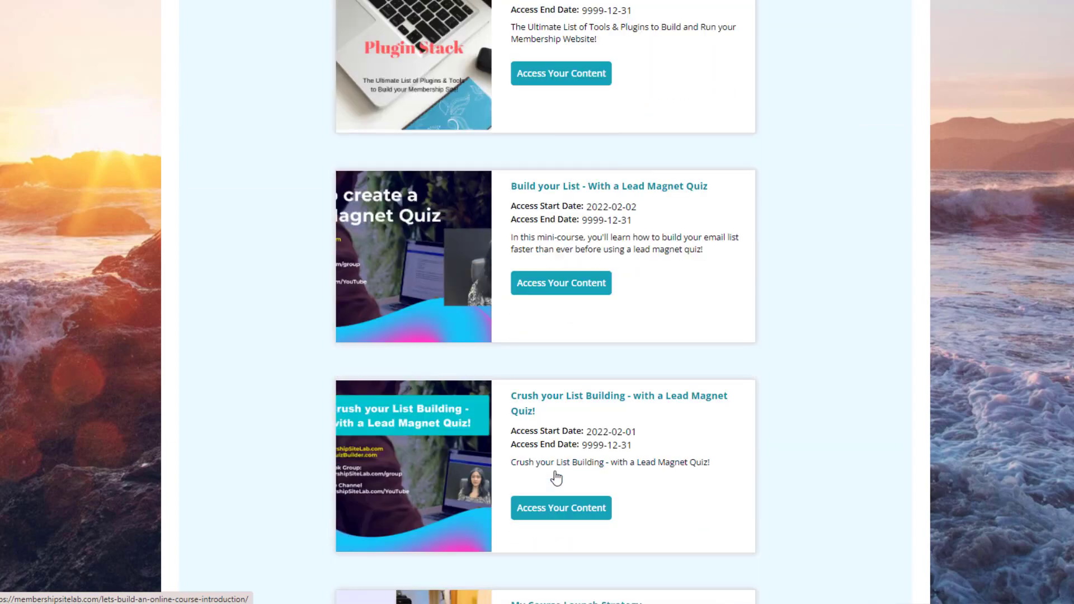
{"action": "scroll", "coordinate": [557, 478], "scroll_direction": "down", "scroll_amount": 16}
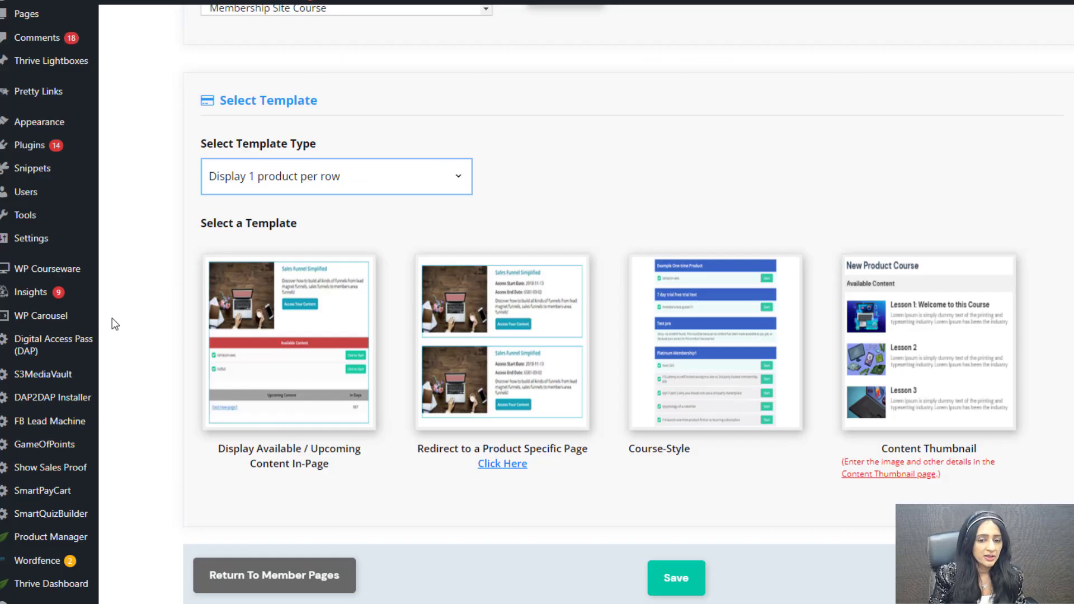
Set the My Content page's upsell option to Display All Products.
{"action": "scroll", "coordinate": [159, 279], "scroll_direction": "up", "scroll_amount": 7}
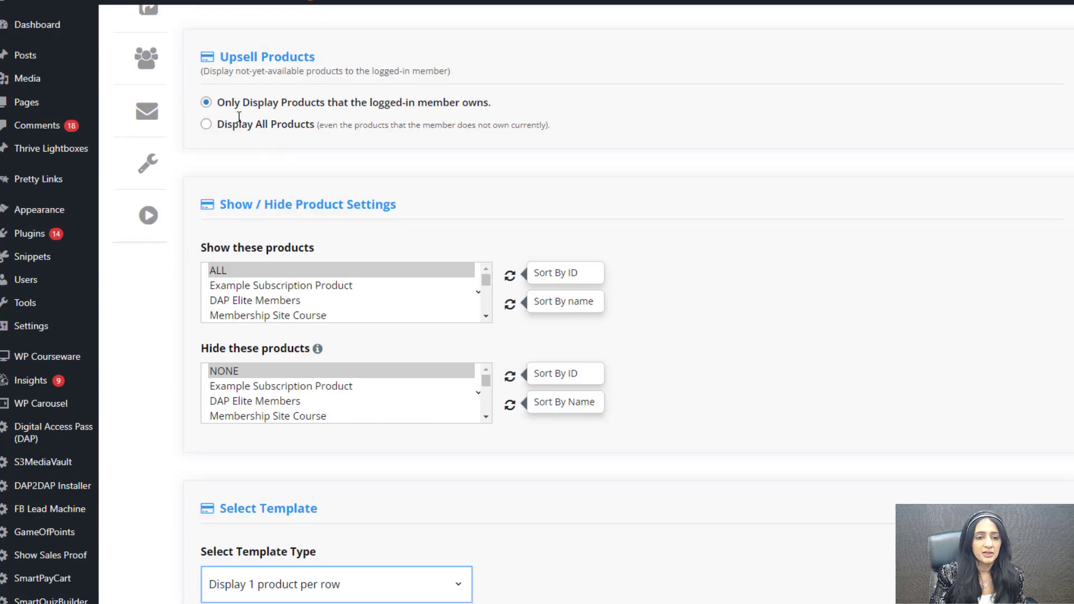
{"action": "left_click", "coordinate": [239, 121]}
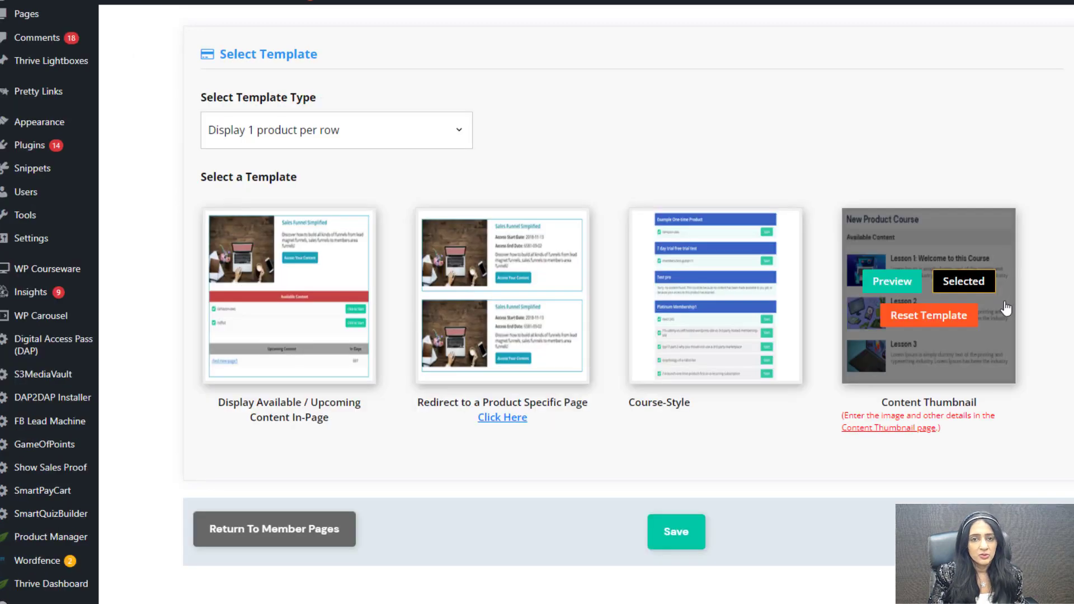
Open the Access Content button settings for the Redirect to a Product Specific Page template and examine the Membership Site Course URL.
{"action": "scroll", "coordinate": [206, 115], "scroll_direction": "down", "scroll_amount": 8}
{"action": "scroll", "coordinate": [505, 540], "scroll_direction": "up", "scroll_amount": 2}
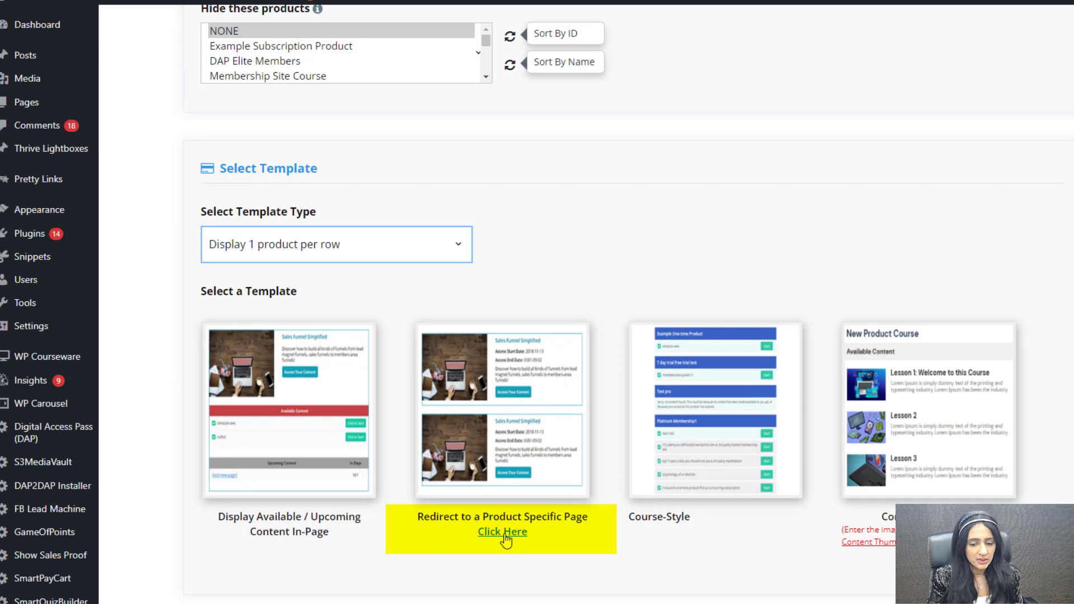
{"action": "mouse_move", "coordinate": [484, 445]}
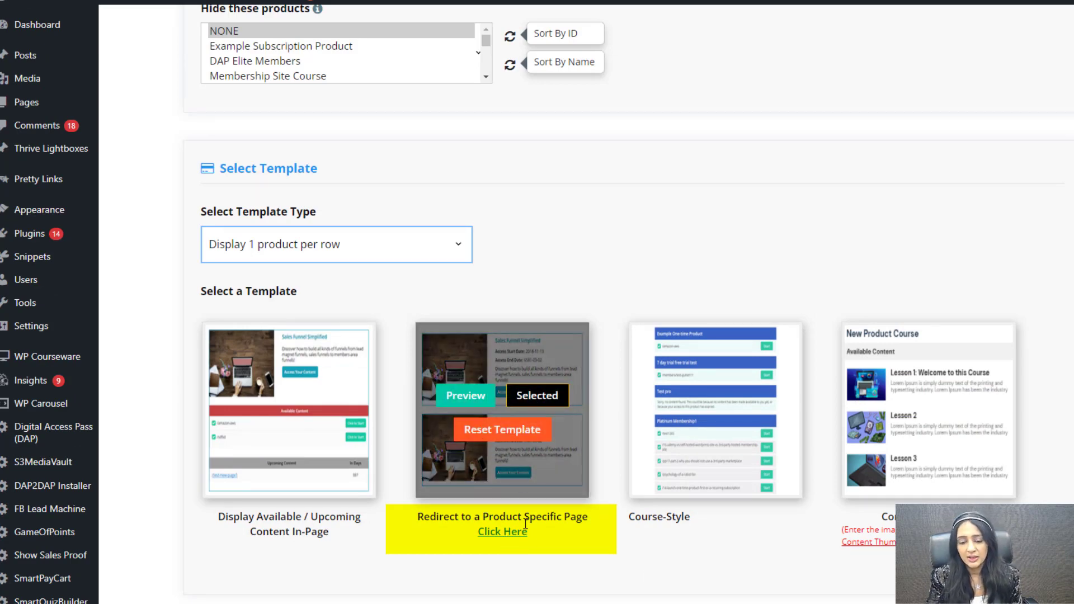
{"action": "key", "text": "Return"}
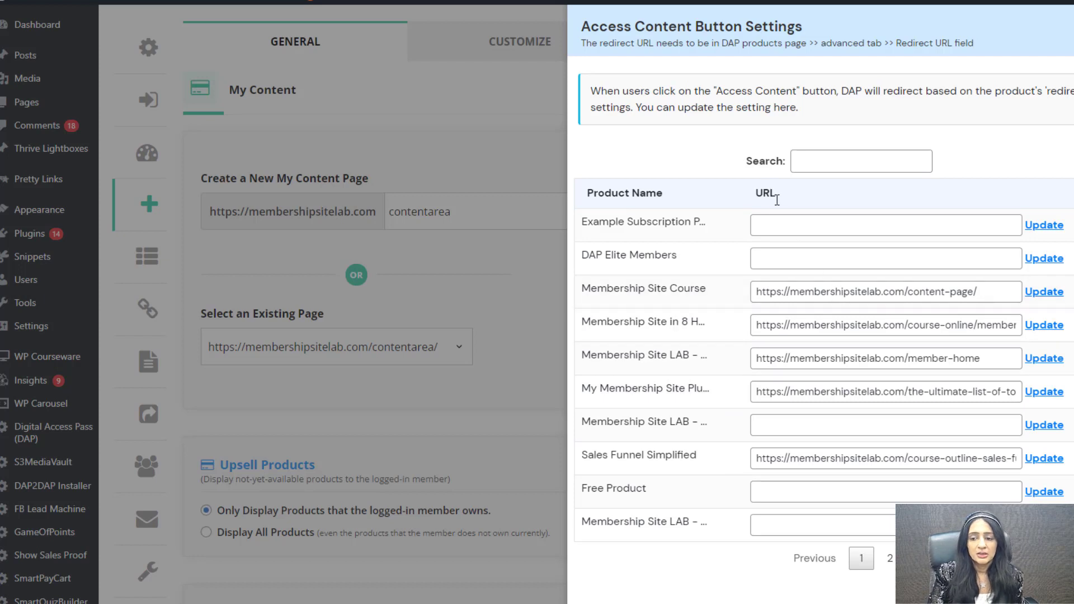
{"action": "left_click_drag", "start_coordinate": [998, 292], "coordinate": [720, 280]}
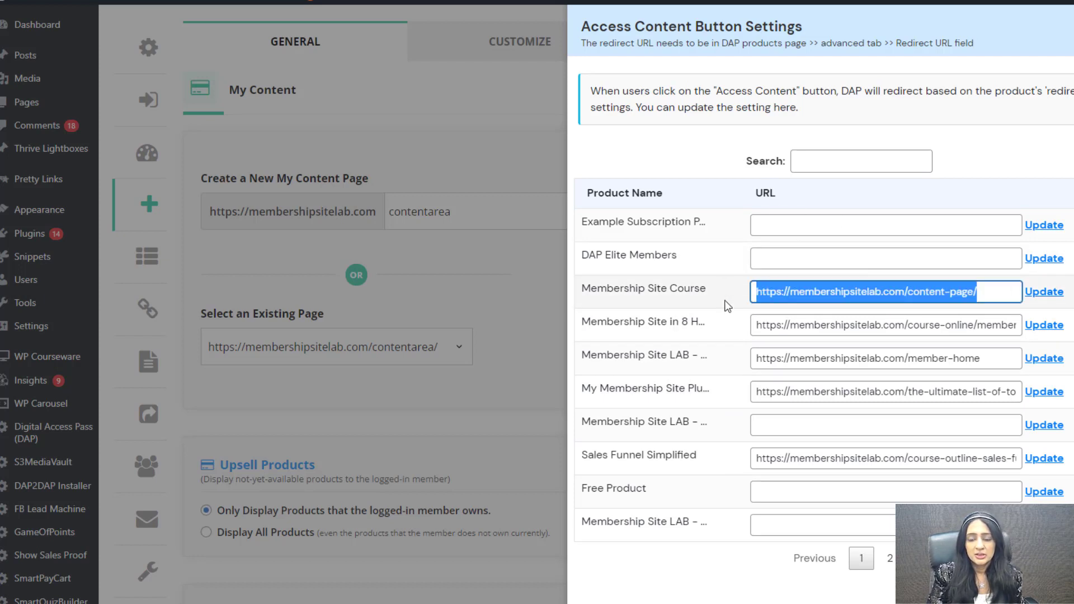
Examine the post-login redirect URL in the Silver Membership rules and the course's Membership Settings, and look through the live member dashboard.
{"action": "left_click", "coordinate": [750, 579]}
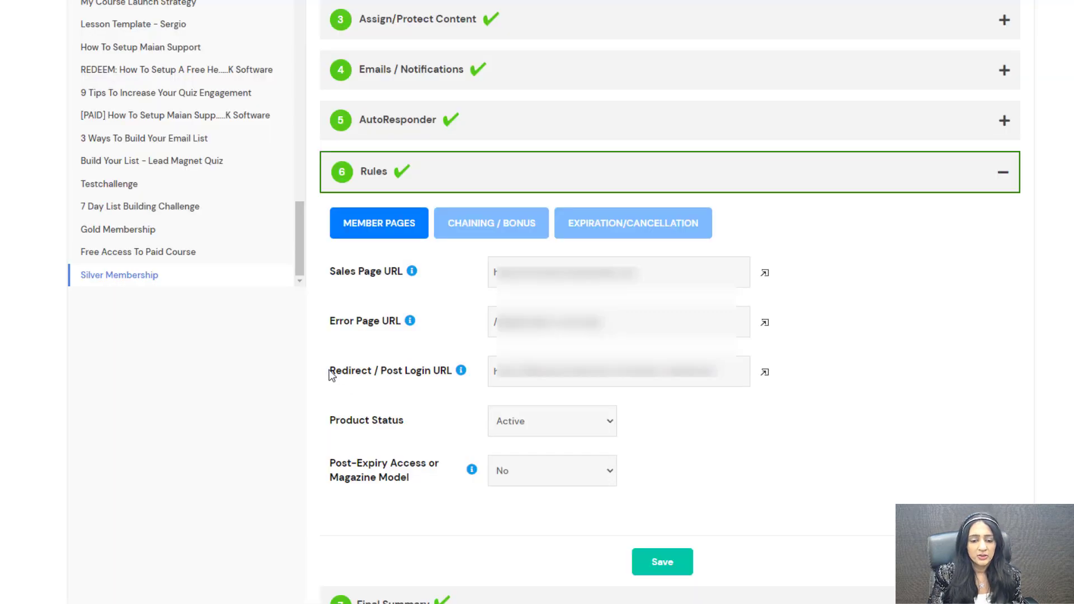
{"action": "left_click_drag", "start_coordinate": [331, 375], "coordinate": [384, 379]}
{"action": "mouse_move", "coordinate": [462, 375]}
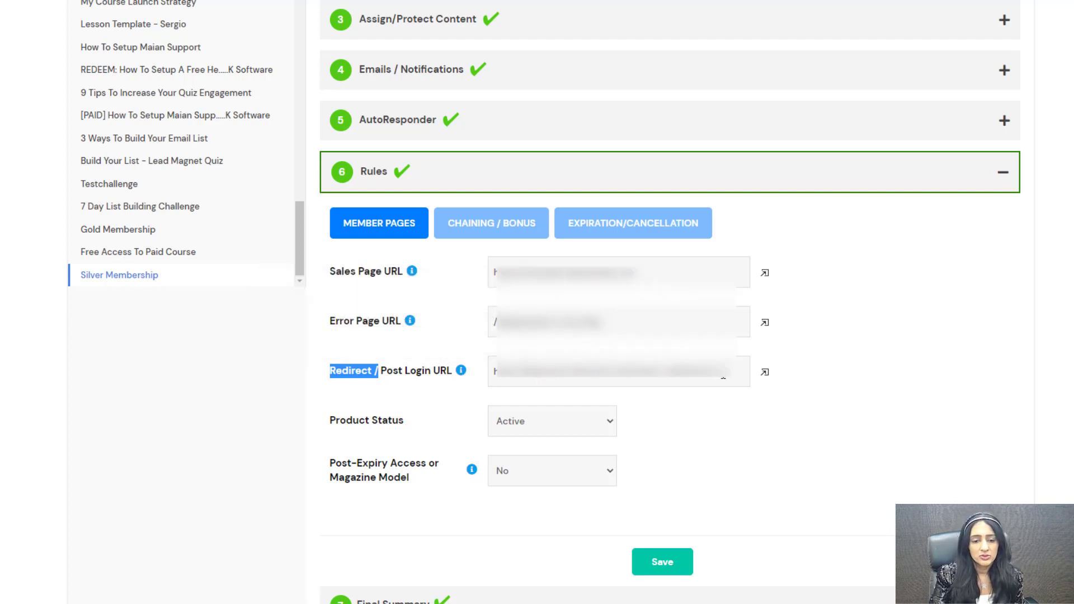
{"action": "left_click_drag", "start_coordinate": [724, 371], "coordinate": [487, 370]}
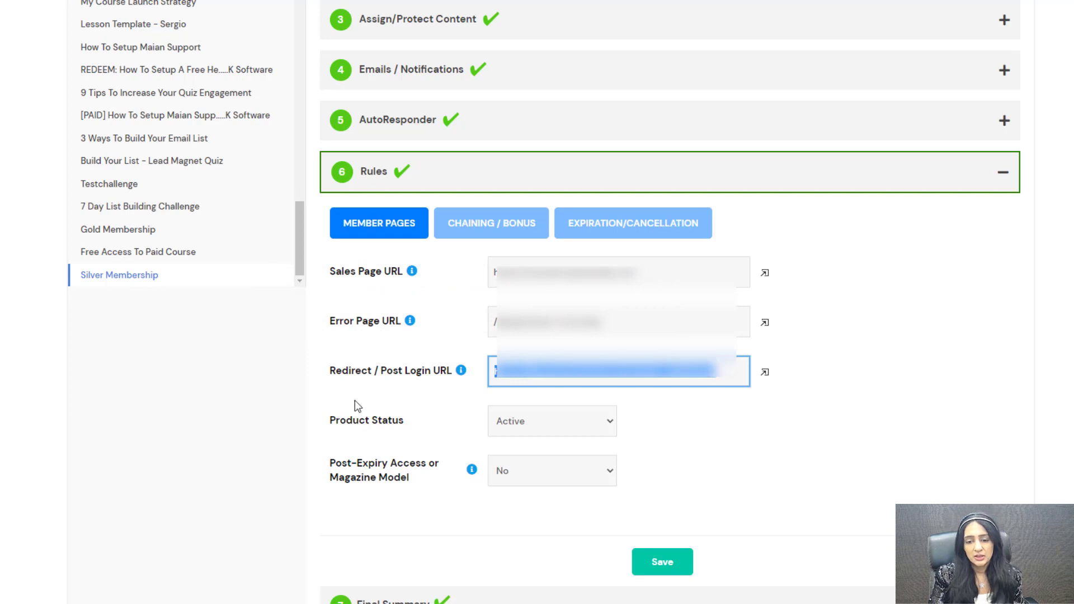
{"action": "left_click", "coordinate": [658, 383]}
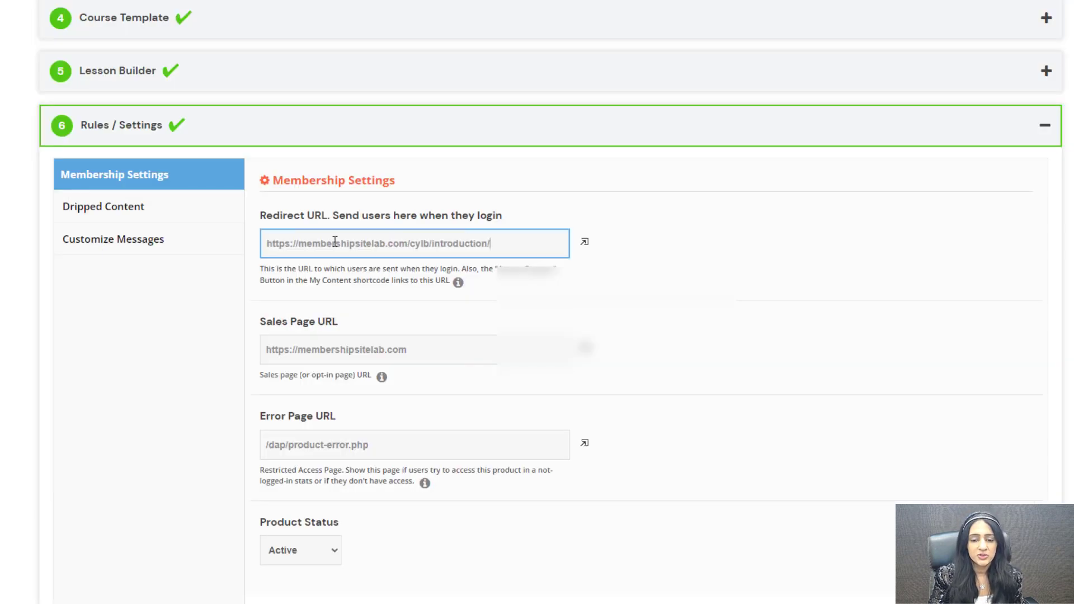
{"action": "left_click_drag", "start_coordinate": [490, 243], "coordinate": [272, 243]}
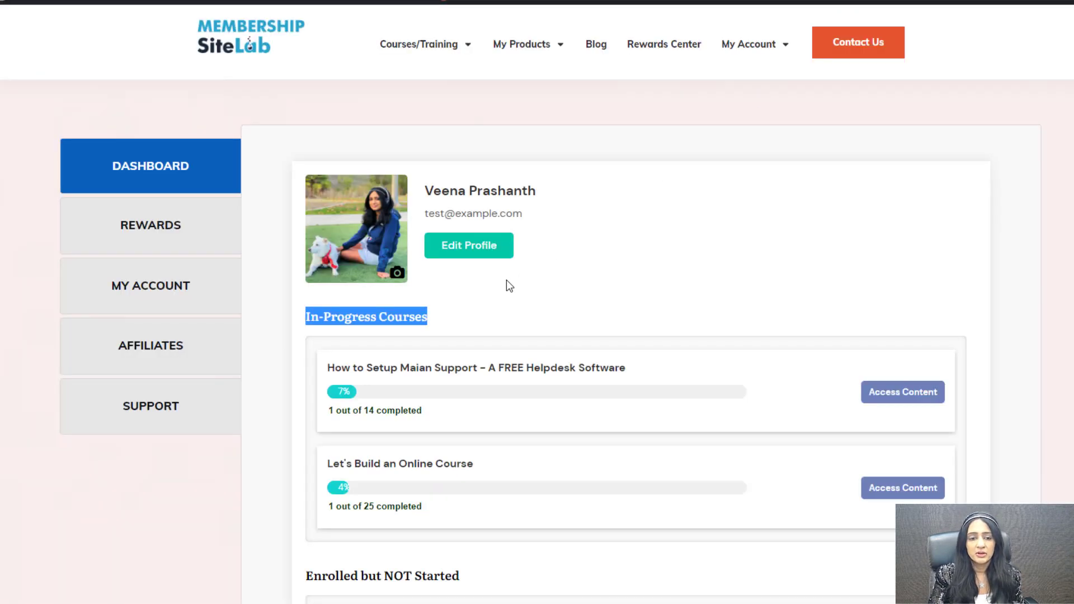
{"action": "scroll", "coordinate": [445, 389], "scroll_direction": "down", "scroll_amount": 8}
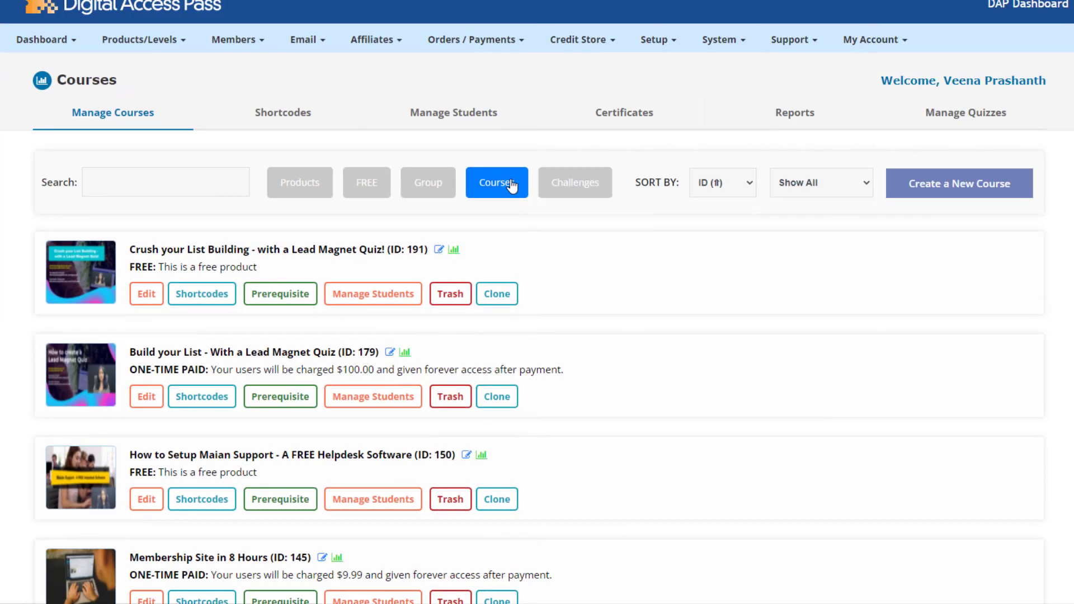
Open the course Crush your List Building - with a Lead Magnet Quiz! for editing and show its Course Structure settings.
{"action": "left_click", "coordinate": [137, 41]}
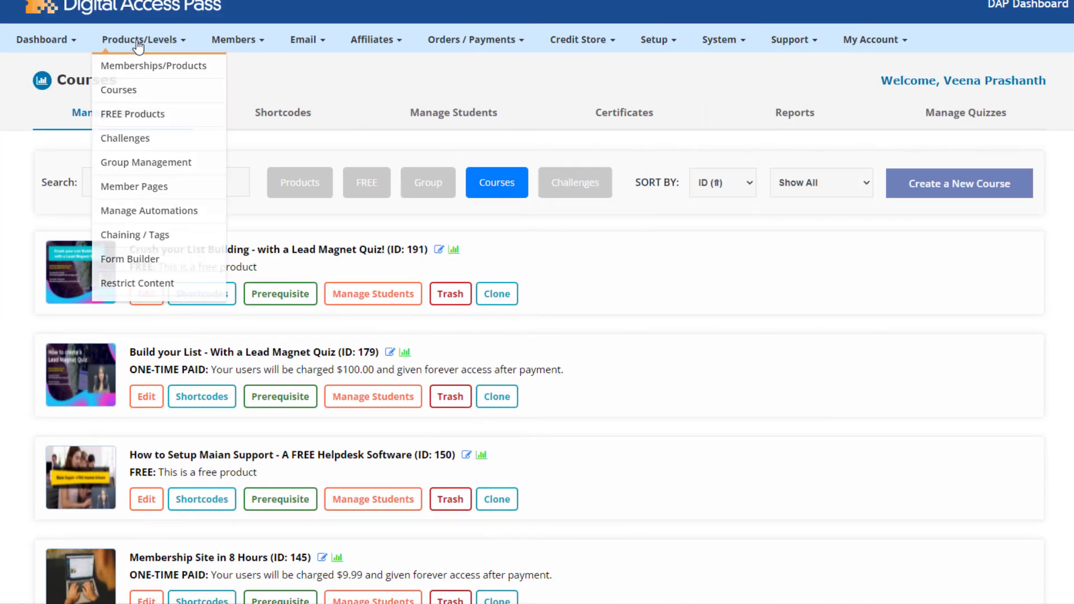
{"action": "left_click", "coordinate": [112, 90]}
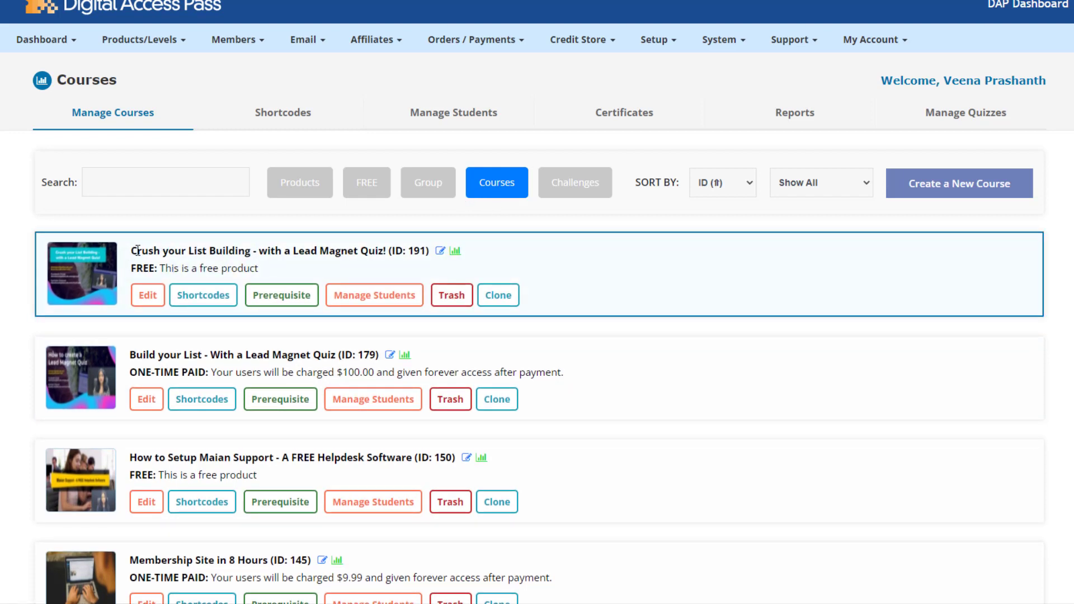
{"action": "left_click", "coordinate": [147, 296]}
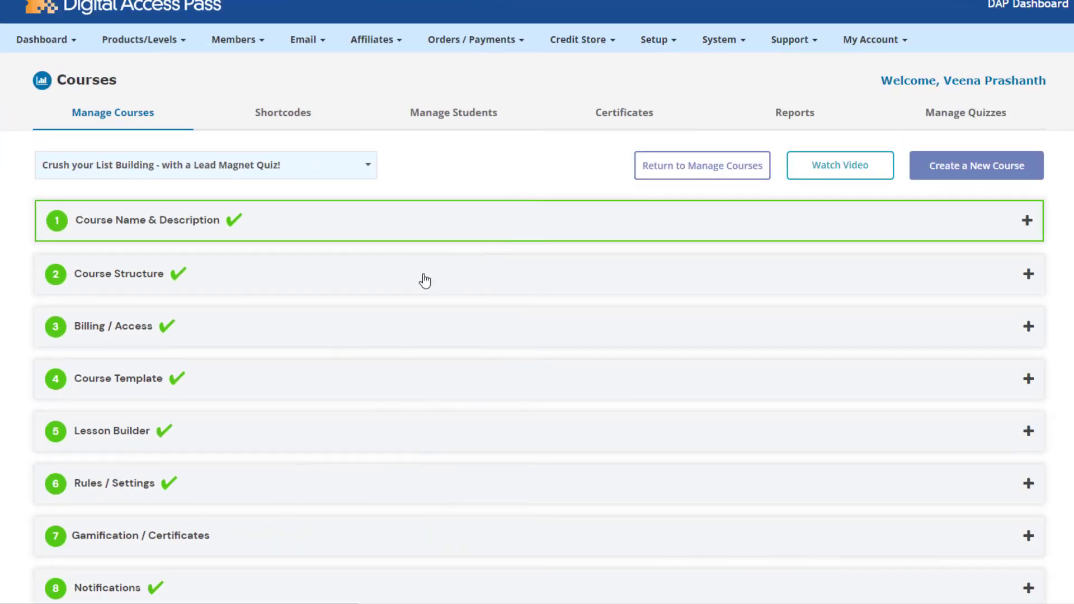
{"action": "scroll", "coordinate": [241, 235], "scroll_direction": "down", "scroll_amount": 1}
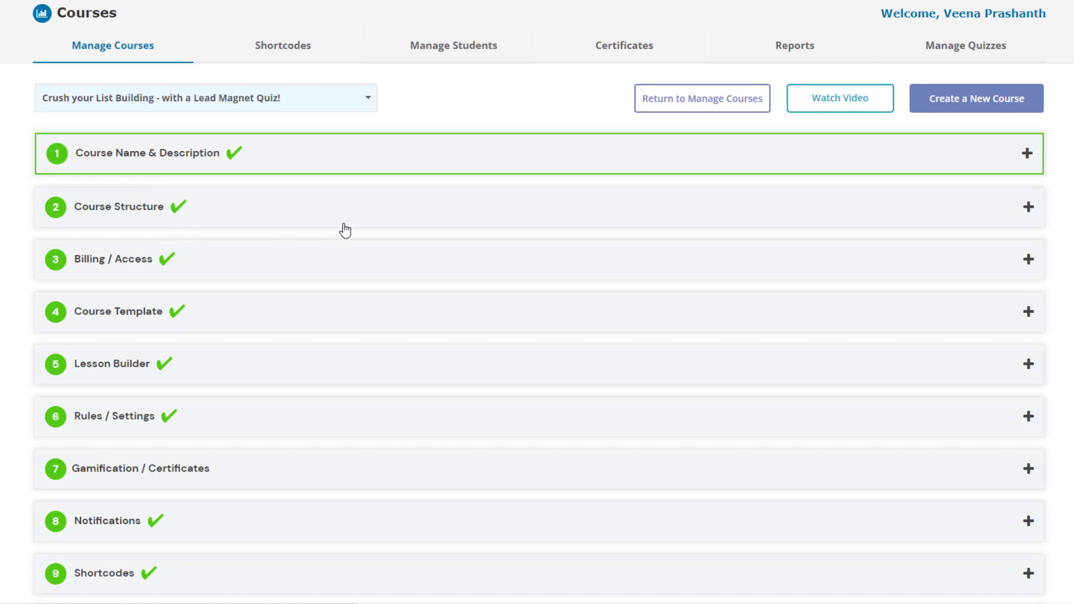
{"action": "left_click", "coordinate": [145, 224]}
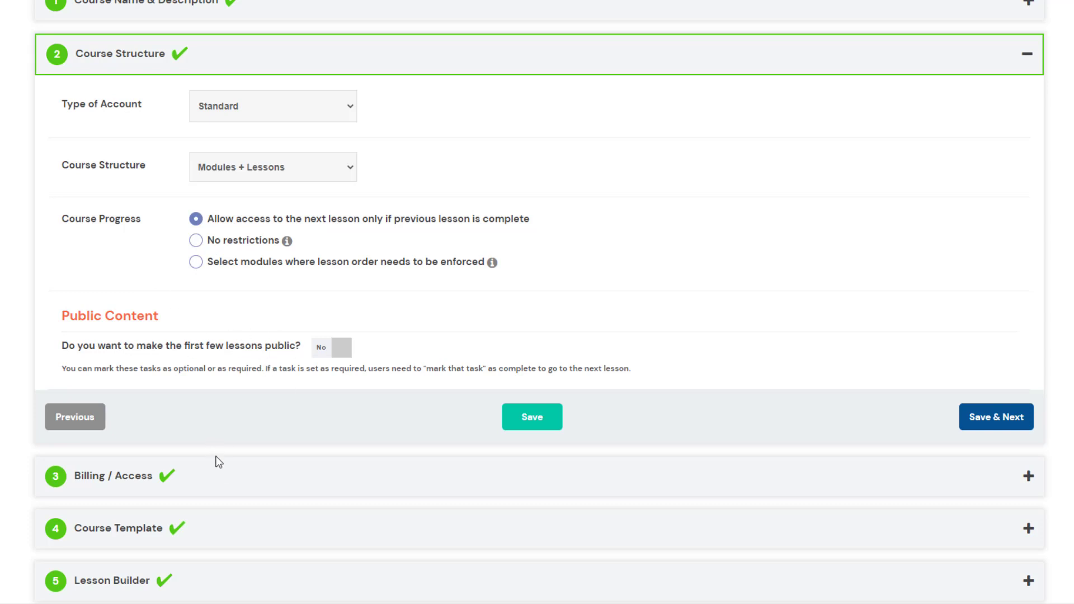
Try the Fixed access duration in the course's Billing / Access settings and return it to Forever.
{"action": "left_click", "coordinate": [216, 475]}
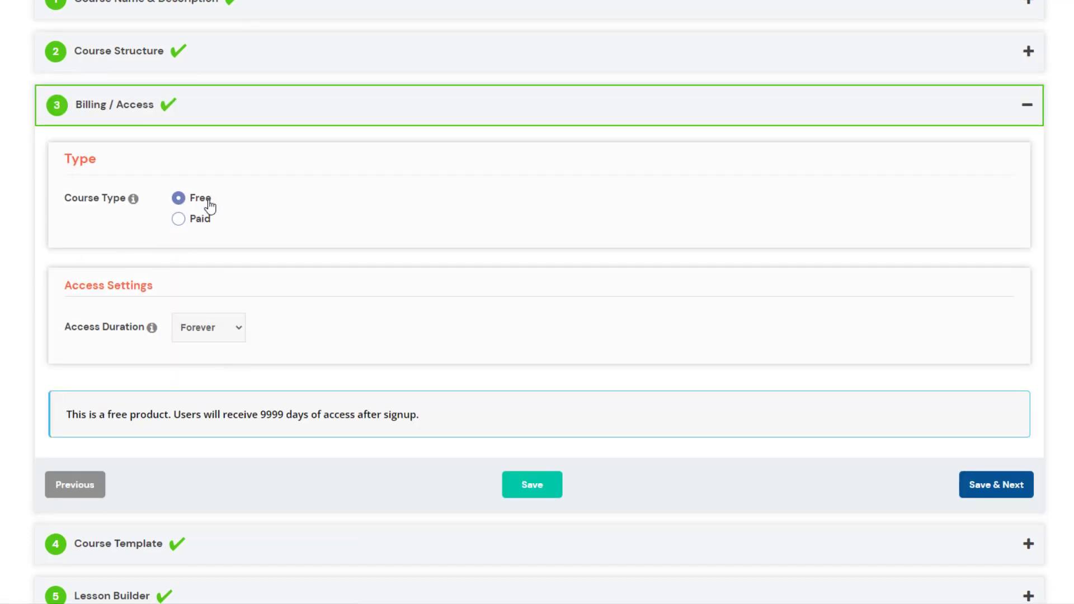
{"action": "left_click", "coordinate": [209, 328]}
{"action": "left_click", "coordinate": [218, 362]}
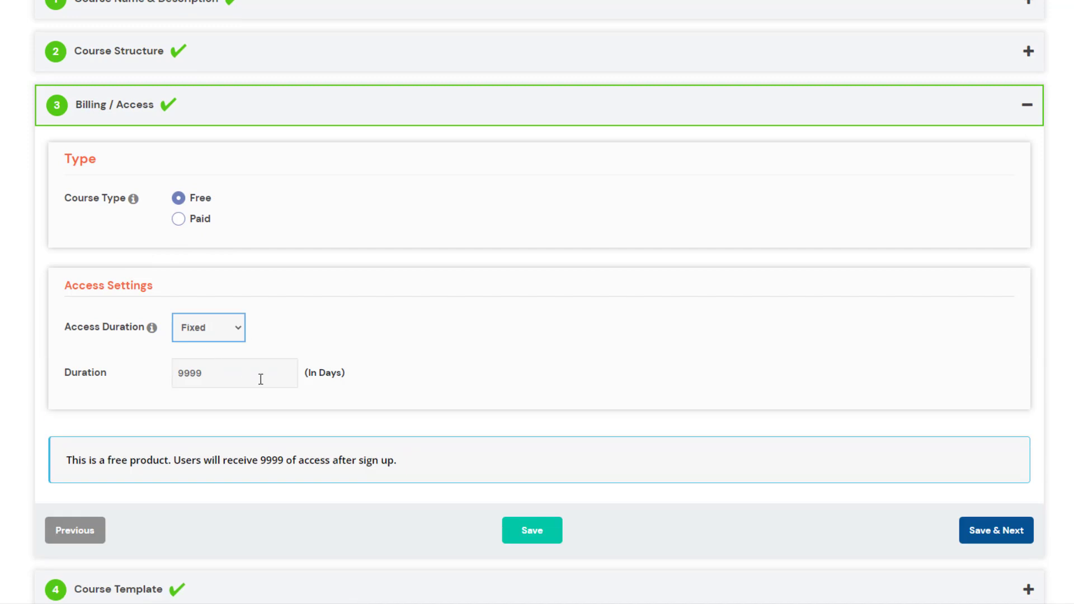
{"action": "left_click", "coordinate": [206, 330]}
{"action": "left_click", "coordinate": [200, 348]}
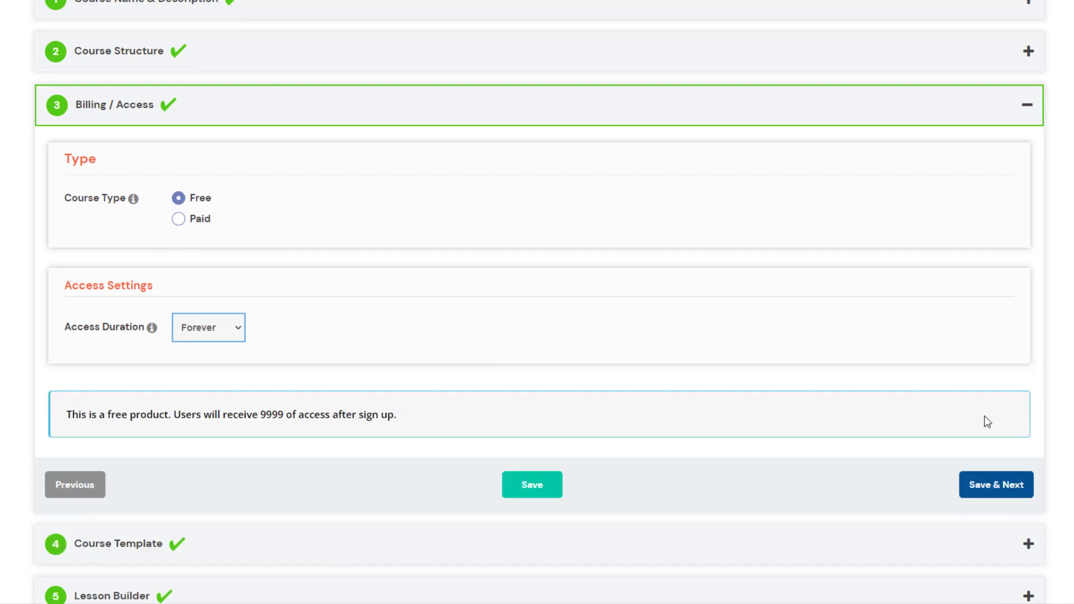
Save the billing settings and look over the Course Template's sidebar and lesson content layout.
{"action": "left_click", "coordinate": [1004, 490]}
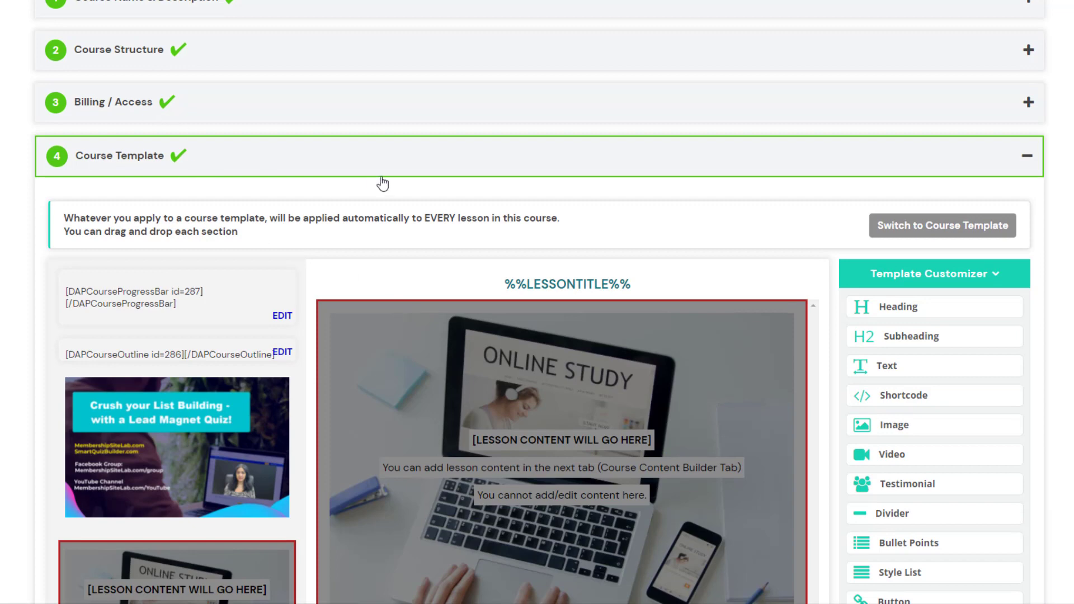
{"action": "scroll", "coordinate": [343, 178], "scroll_direction": "down", "scroll_amount": 3}
{"action": "mouse_move", "coordinate": [209, 177]}
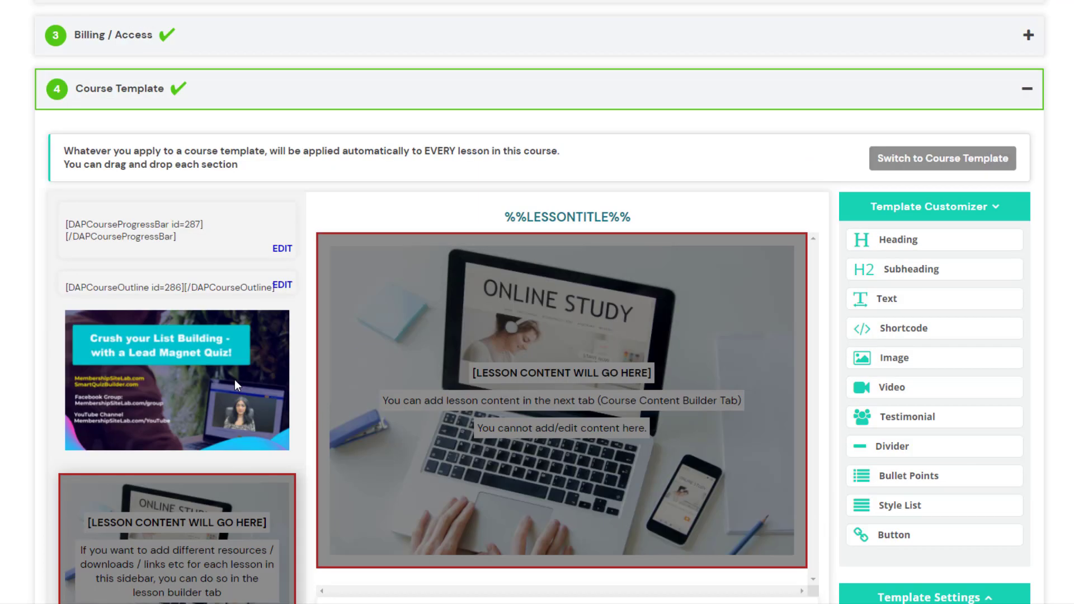
{"action": "scroll", "coordinate": [226, 383], "scroll_direction": "up", "scroll_amount": 2}
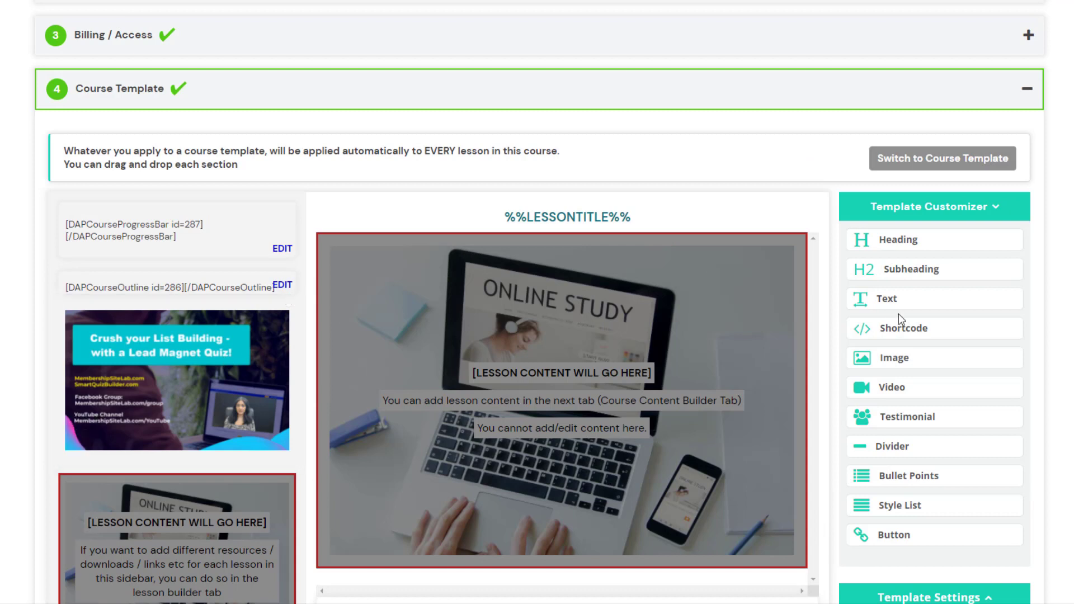
Try adding an Image element to the template sidebar below the course outline and remove it.
{"action": "left_click_drag", "start_coordinate": [852, 367], "coordinate": [121, 385]}
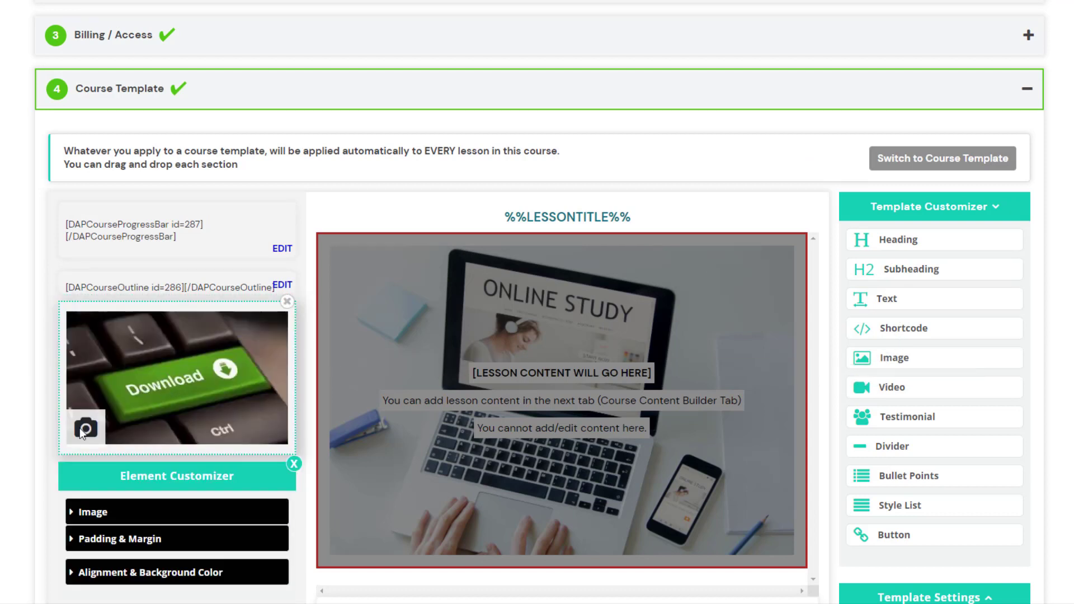
{"action": "left_click", "coordinate": [293, 464]}
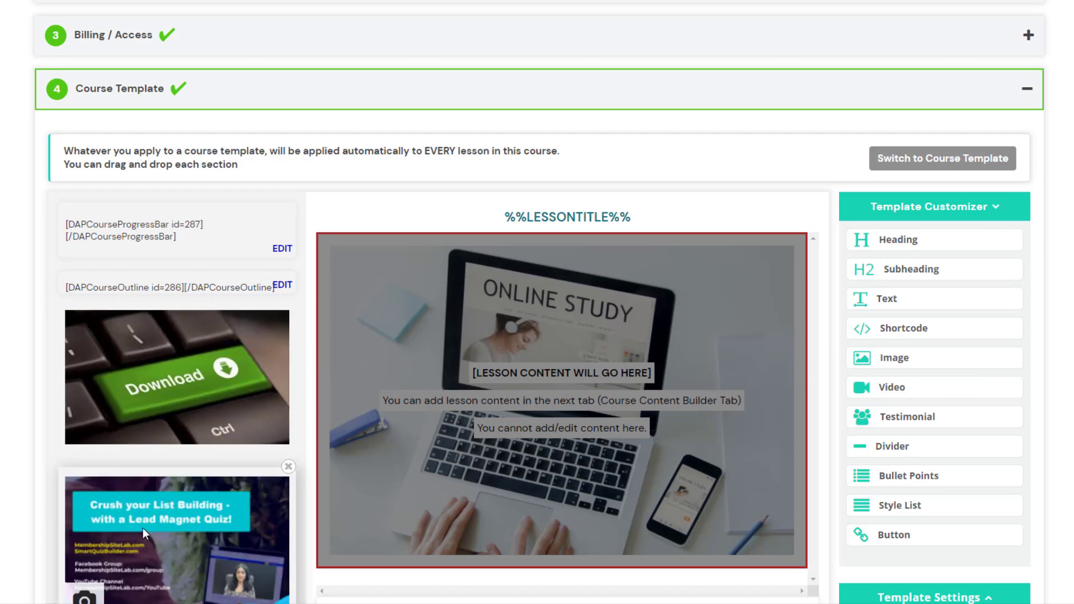
{"action": "scroll", "coordinate": [143, 528], "scroll_direction": "down", "scroll_amount": 1}
{"action": "left_click", "coordinate": [269, 288]}
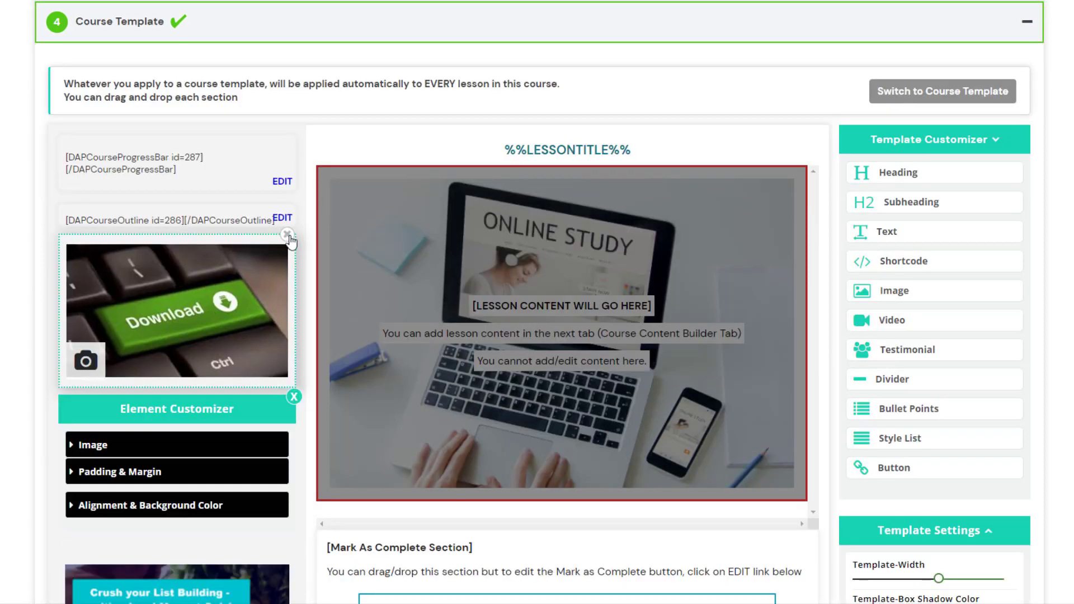
{"action": "left_click", "coordinate": [288, 234]}
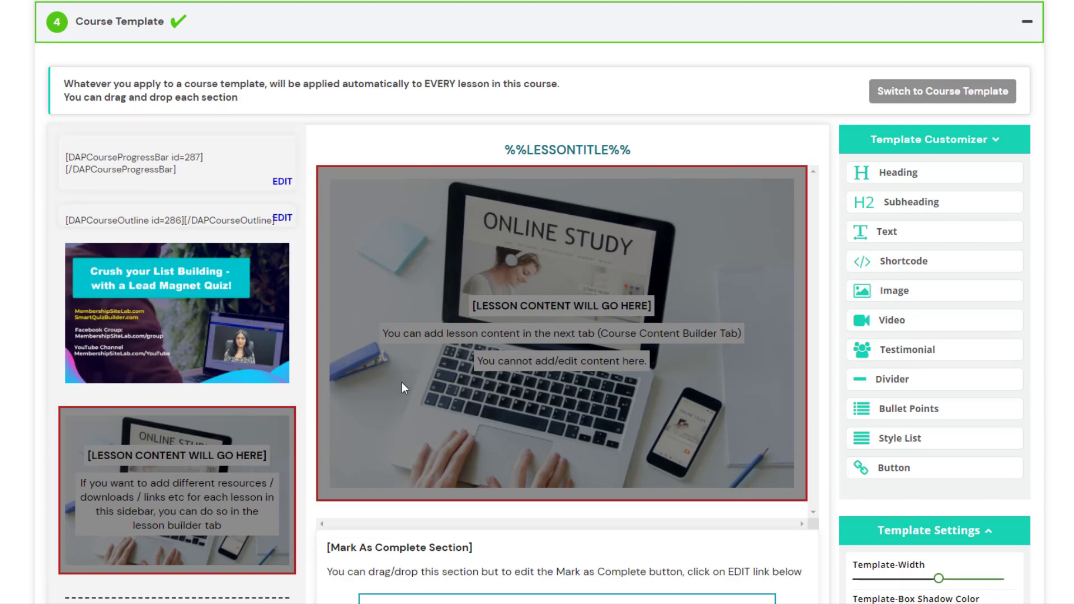
Try adding a Heading element below the course outline in the template sidebar and delete it.
{"action": "left_click_drag", "start_coordinate": [852, 186], "coordinate": [89, 249]}
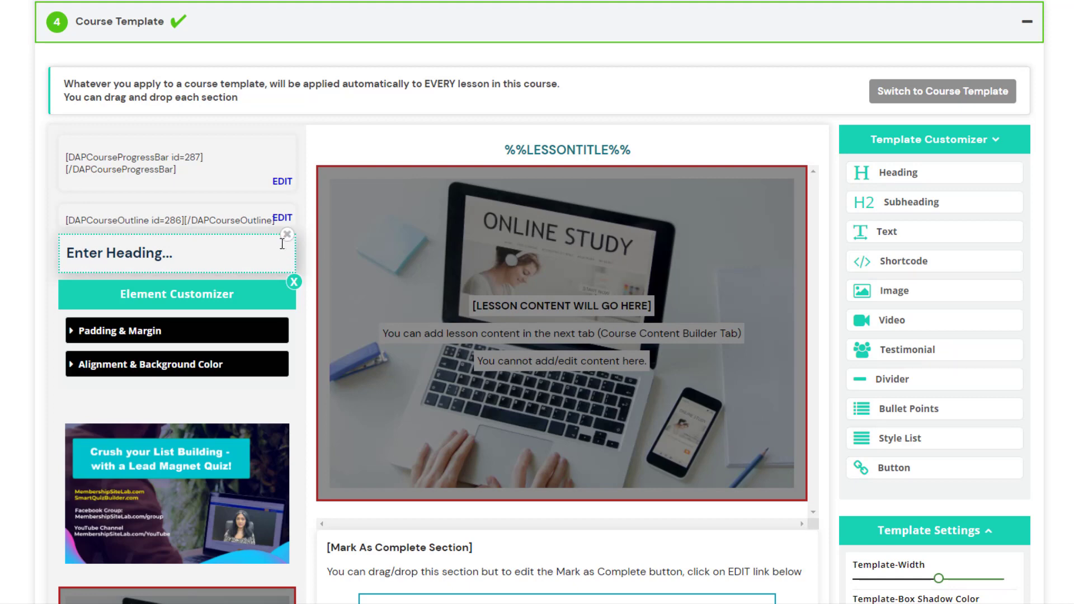
{"action": "left_click", "coordinate": [287, 235]}
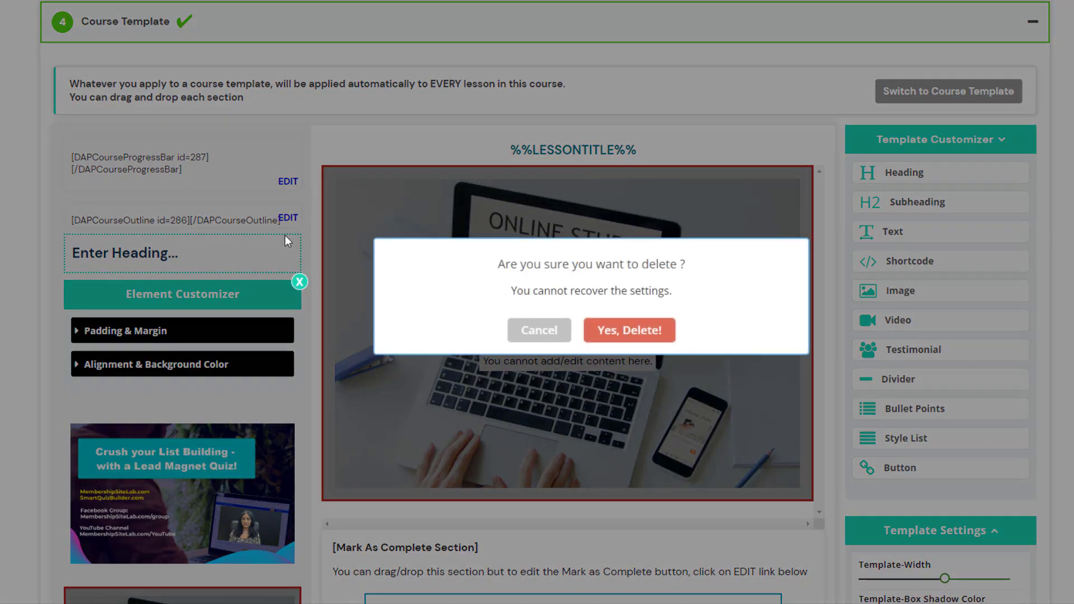
{"action": "left_click", "coordinate": [657, 329]}
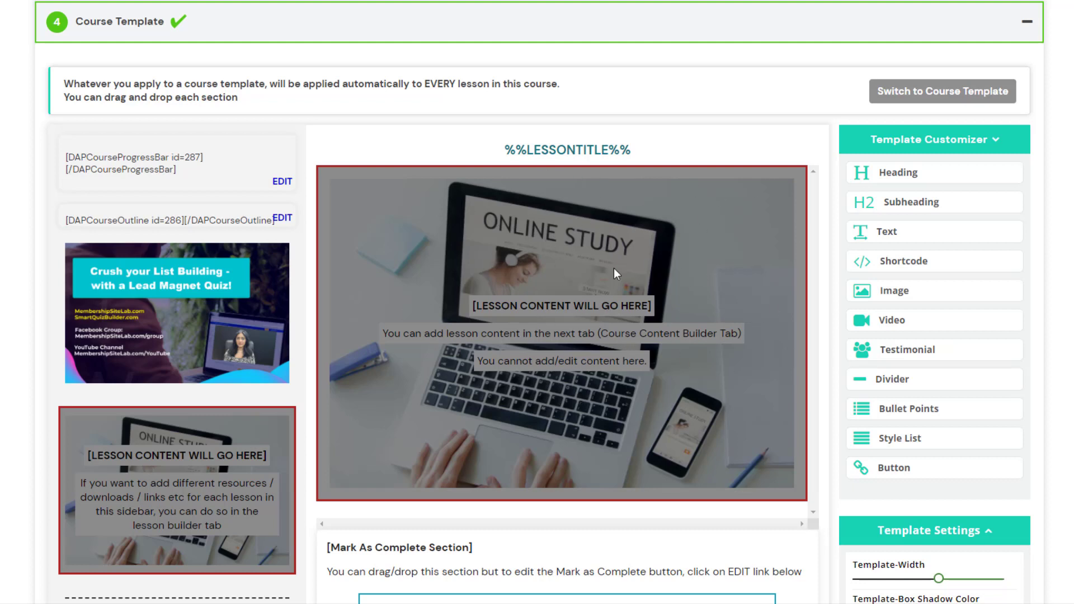
Examine the template's Mark As Complete and Resources sections and show the course's lessons in the Lesson Builder.
{"action": "scroll", "coordinate": [612, 263], "scroll_direction": "down", "scroll_amount": 3}
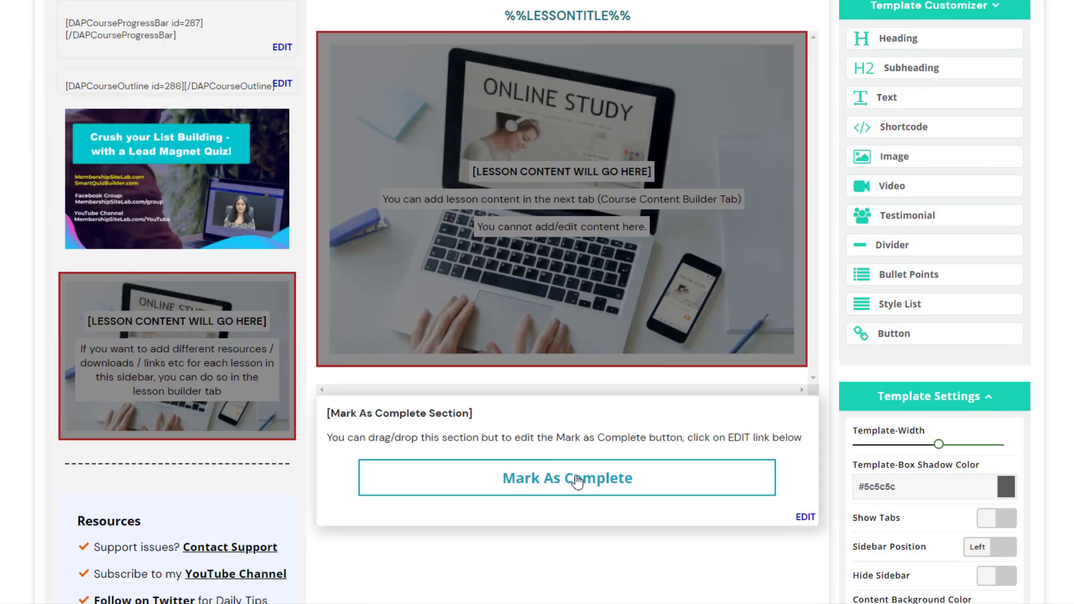
{"action": "scroll", "coordinate": [24, 470], "scroll_direction": "down", "scroll_amount": 2}
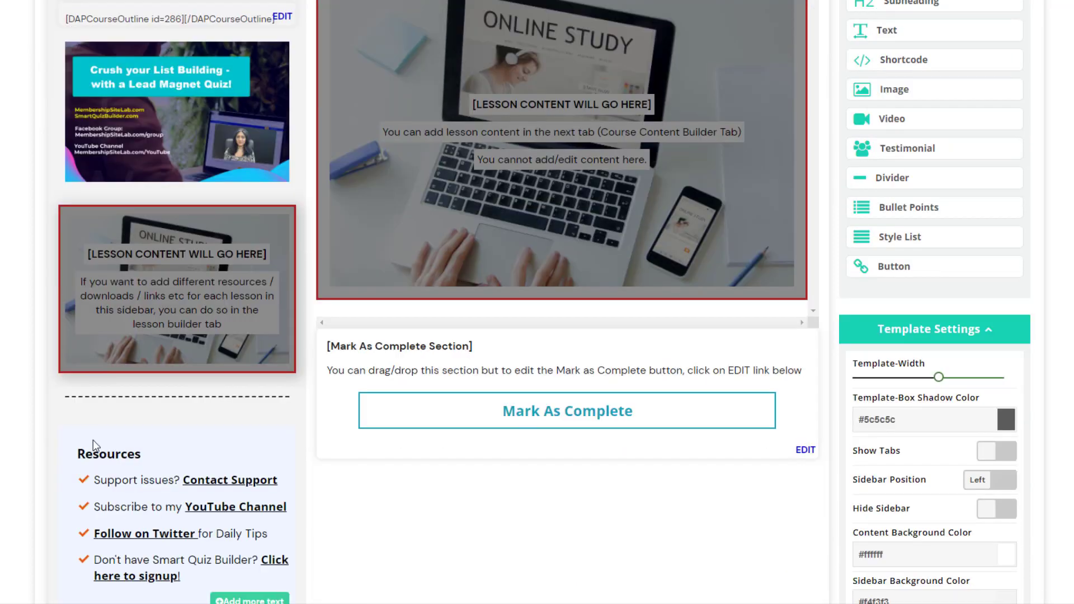
{"action": "scroll", "coordinate": [119, 477], "scroll_direction": "down", "scroll_amount": 1}
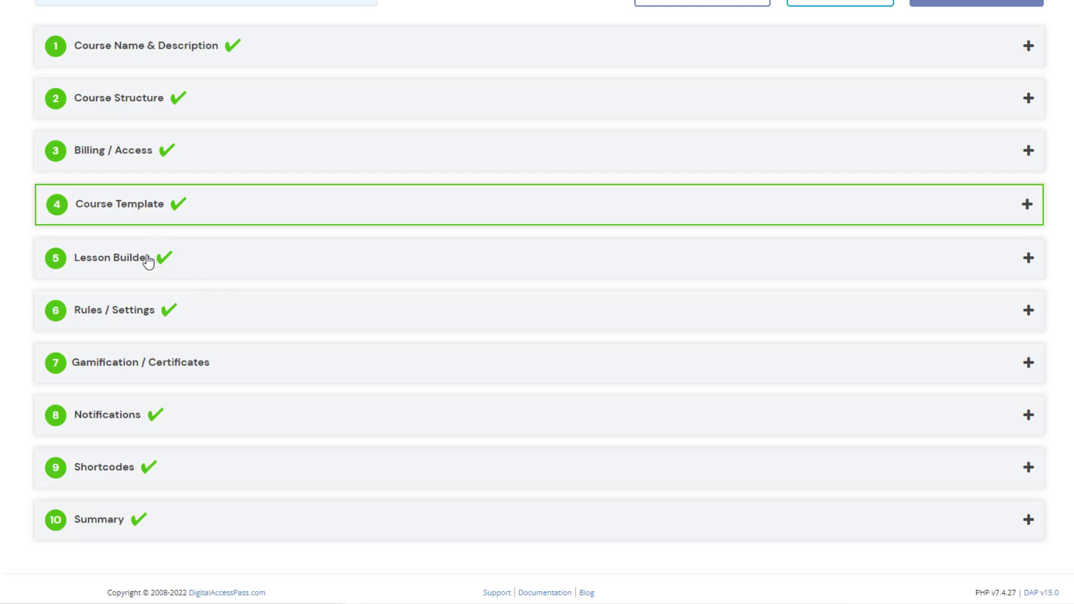
{"action": "left_click", "coordinate": [147, 261]}
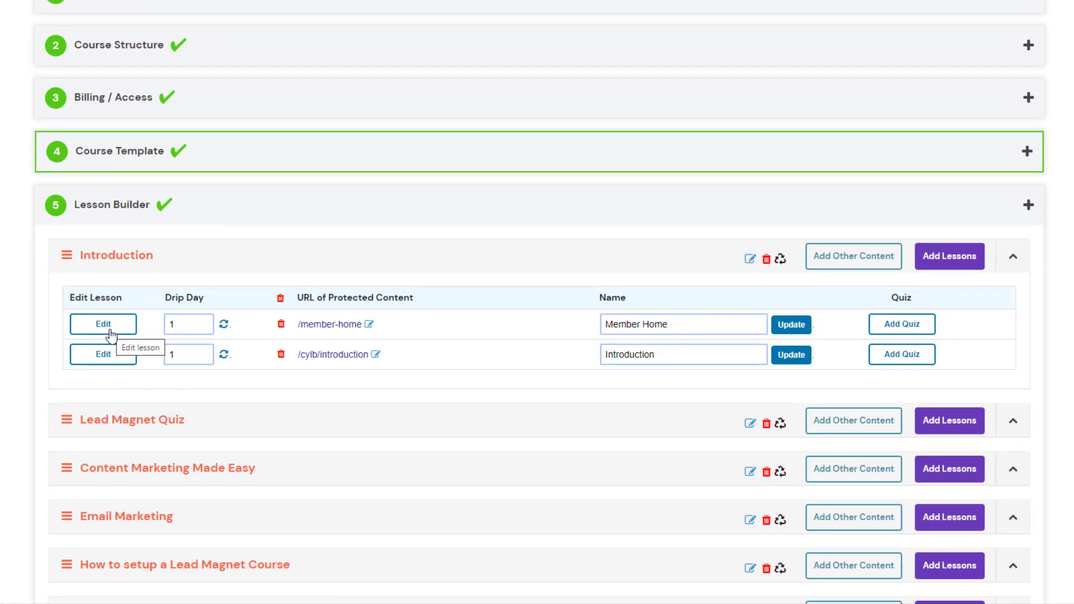
View the choice between an own page builder and DAP's built-in course template, and look over the modules in the Lesson Builder.
{"action": "left_click", "coordinate": [176, 152]}
{"action": "left_click", "coordinate": [936, 229]}
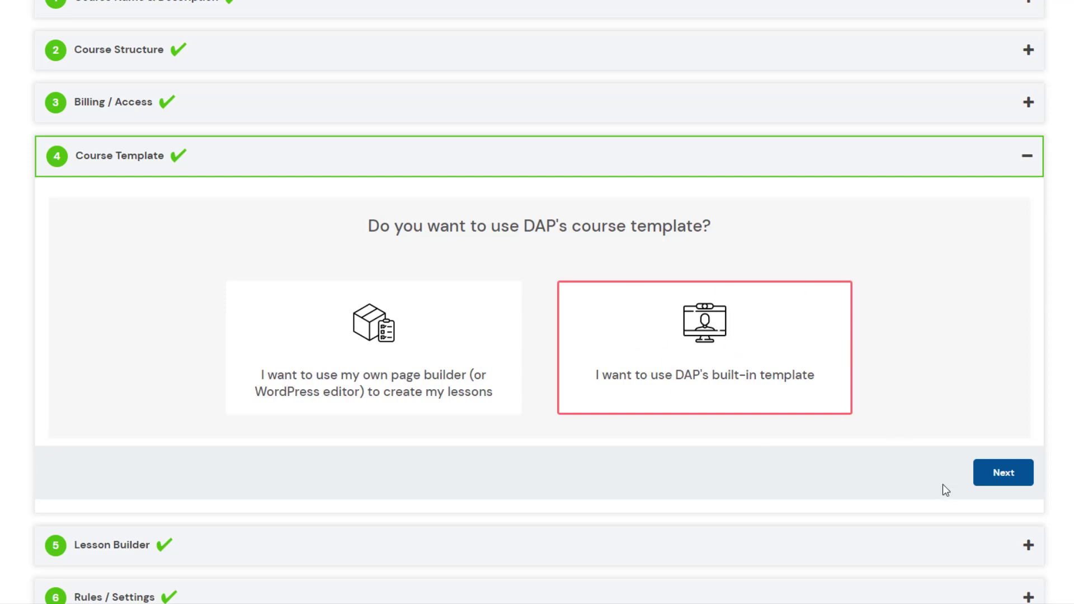
{"action": "left_click", "coordinate": [193, 551]}
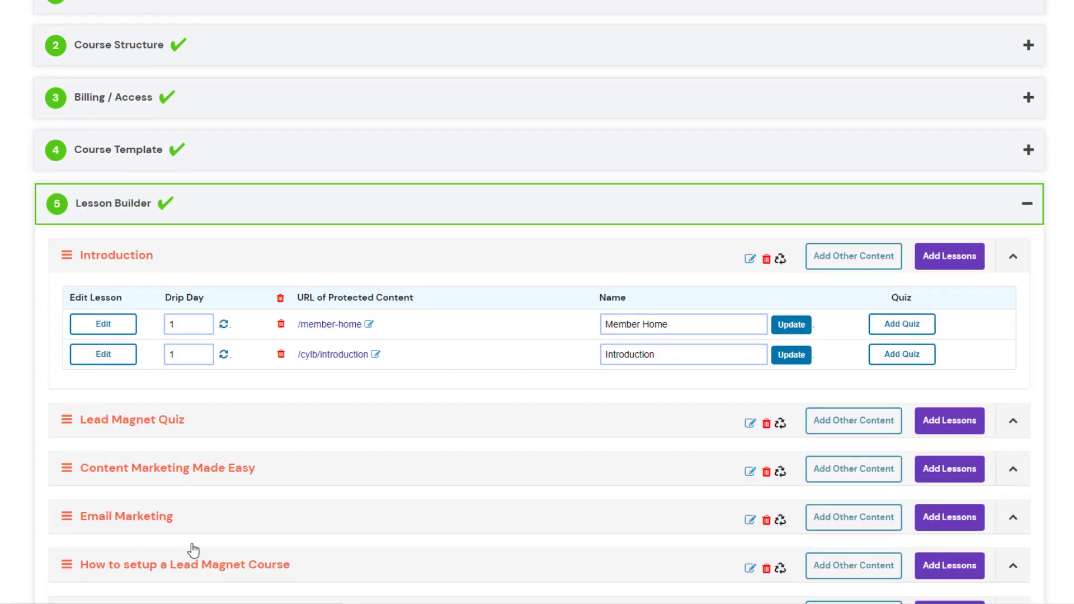
{"action": "scroll", "coordinate": [253, 404], "scroll_direction": "down", "scroll_amount": 1}
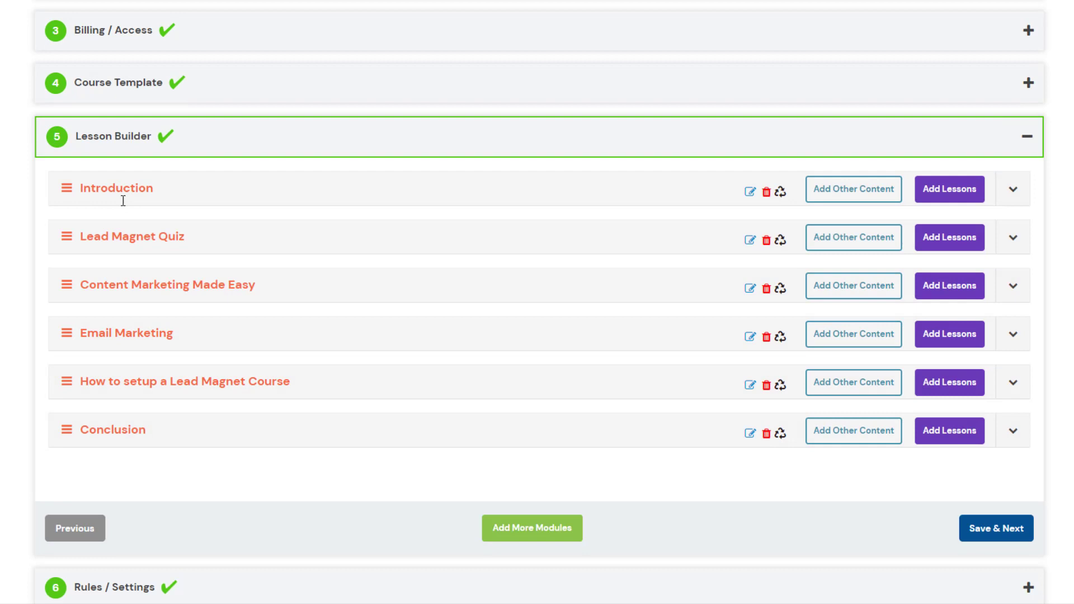
Open the Introduction lesson at /cylb/introduction from the Introduction module for editing in the lesson builder.
{"action": "left_click", "coordinate": [134, 193]}
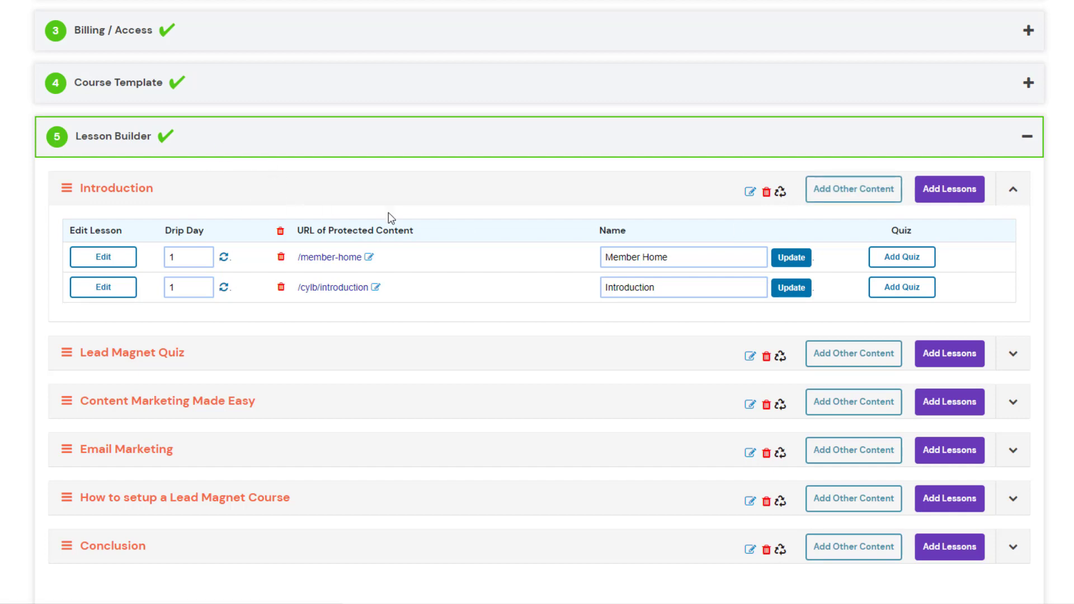
{"action": "left_click", "coordinate": [103, 288]}
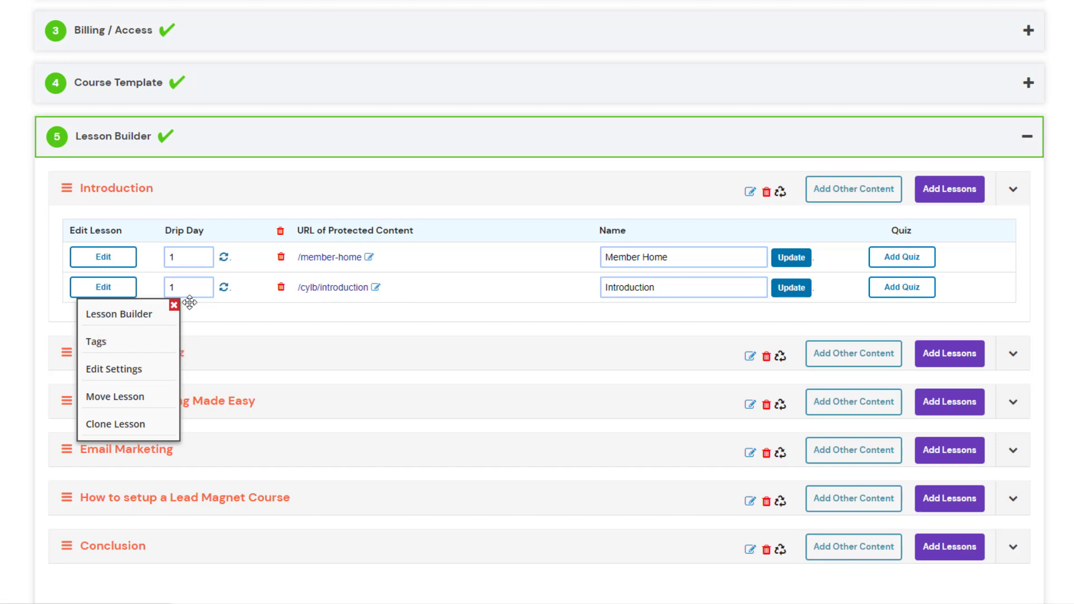
{"action": "left_click", "coordinate": [122, 315]}
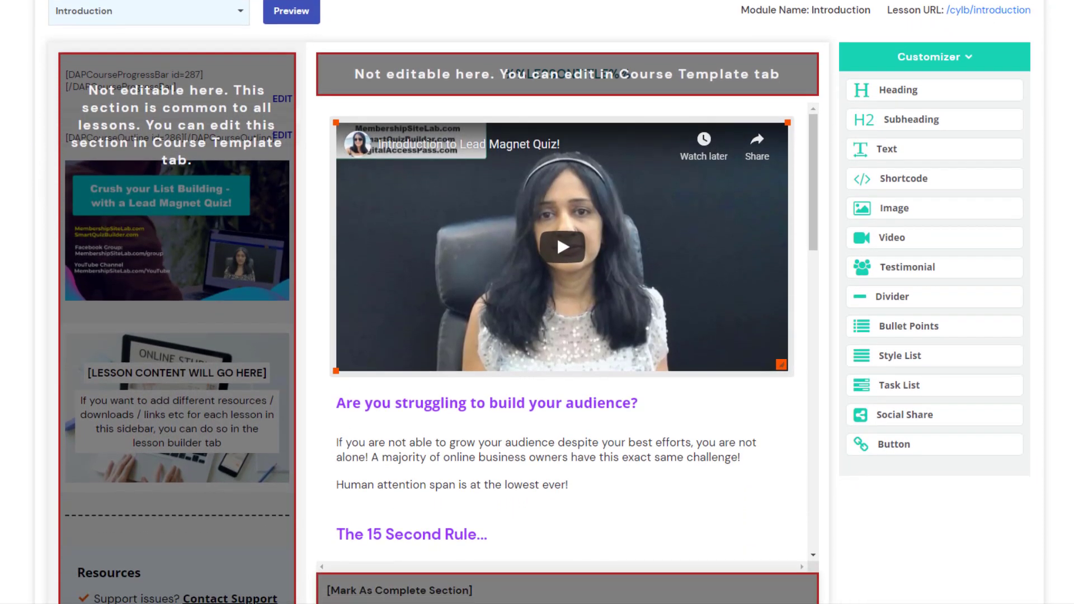
Enlarge the Introduction to Lead Magnet Quiz video slightly so it fills the width of the lesson content area.
{"action": "left_click", "coordinate": [745, 341]}
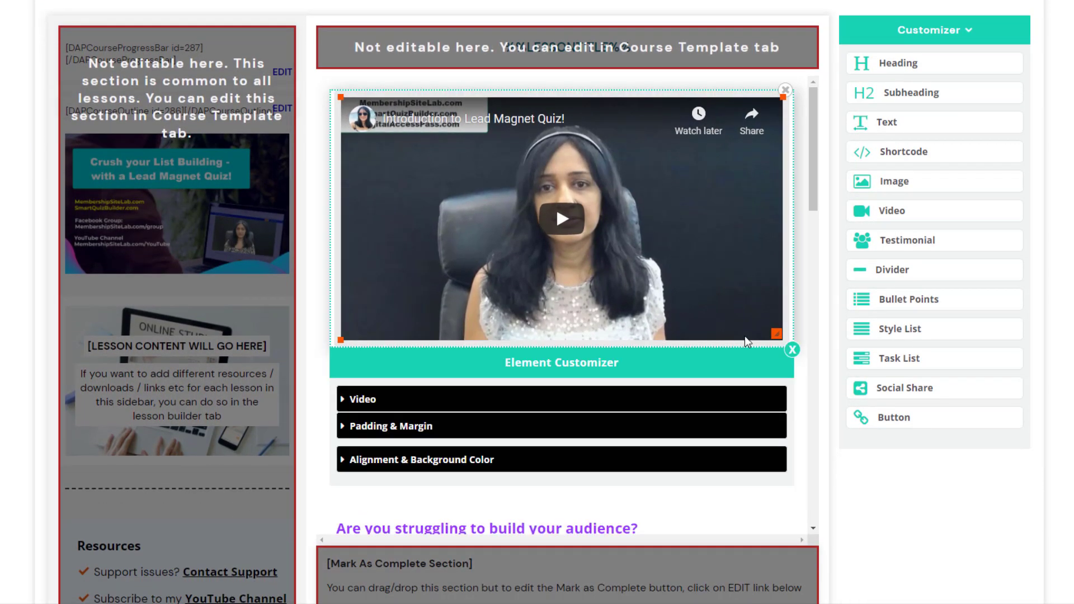
{"action": "left_click_drag", "start_coordinate": [777, 333], "coordinate": [814, 354]}
{"action": "left_click", "coordinate": [834, 394]}
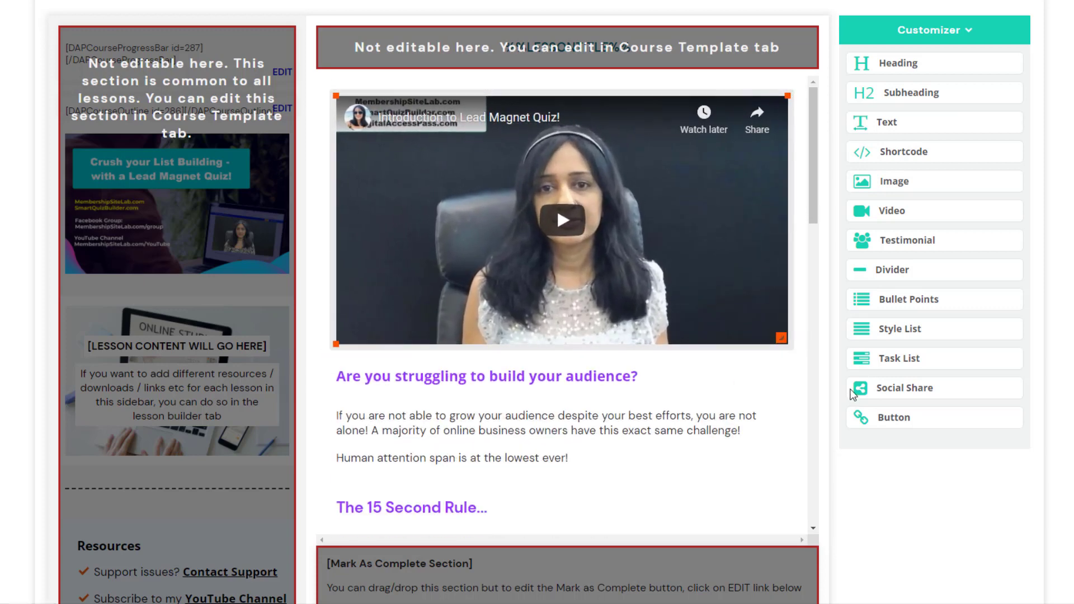
Review the lesson video's source and embed settings and try a red border color around it.
{"action": "left_click", "coordinate": [544, 256]}
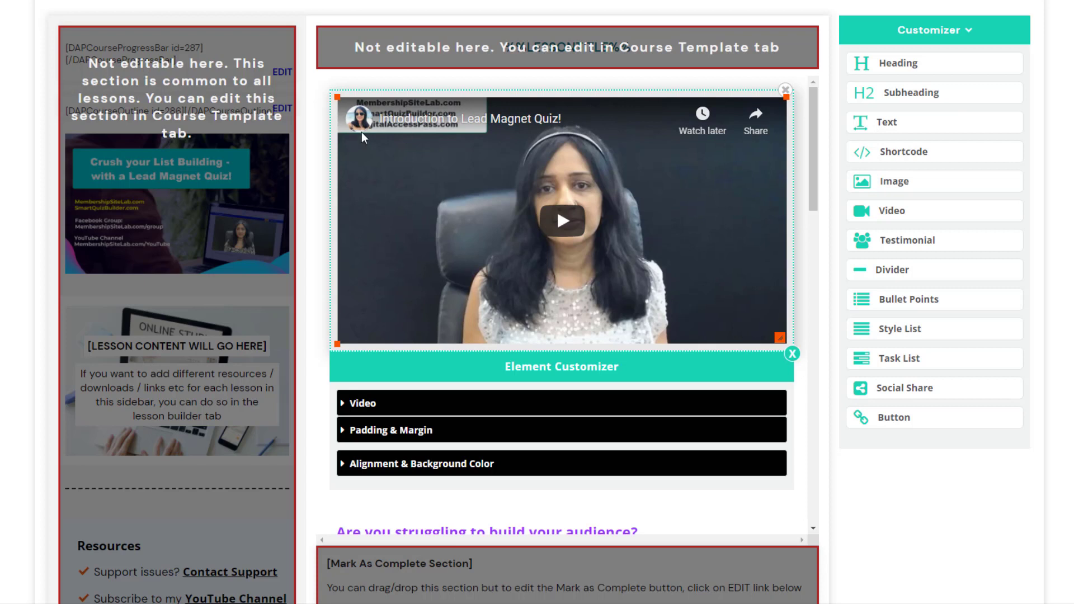
{"action": "left_click", "coordinate": [373, 403]}
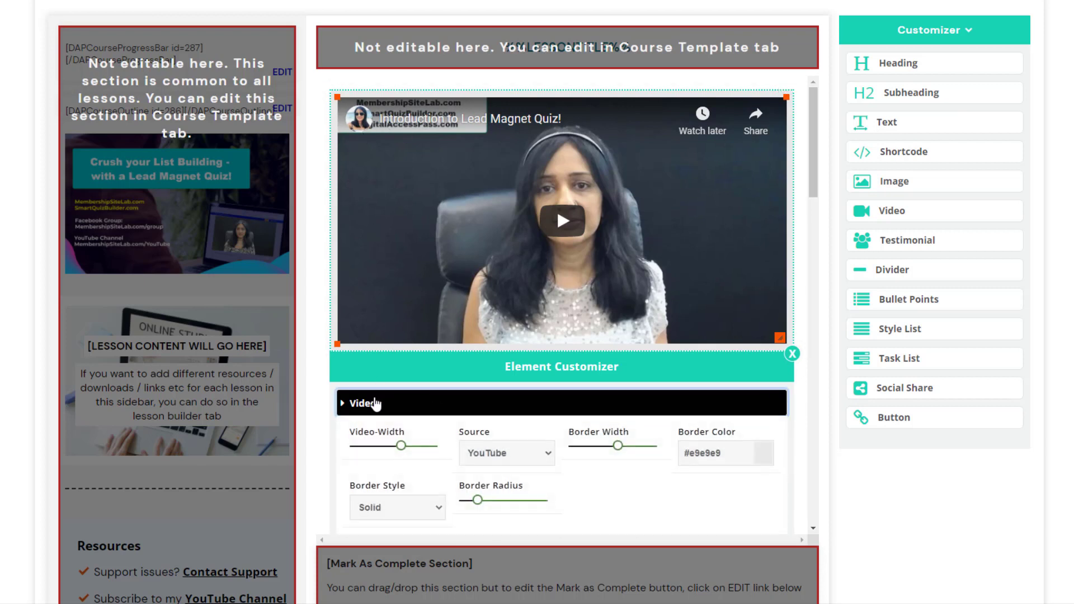
{"action": "scroll", "coordinate": [443, 271], "scroll_direction": "down", "scroll_amount": 1}
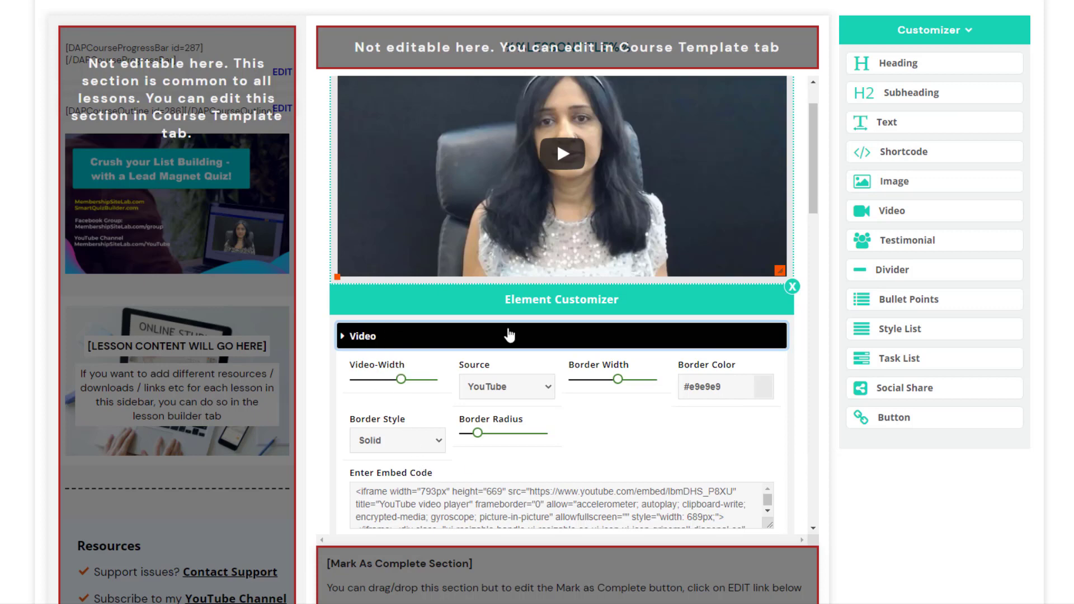
{"action": "scroll", "coordinate": [745, 342], "scroll_direction": "down", "scroll_amount": 1}
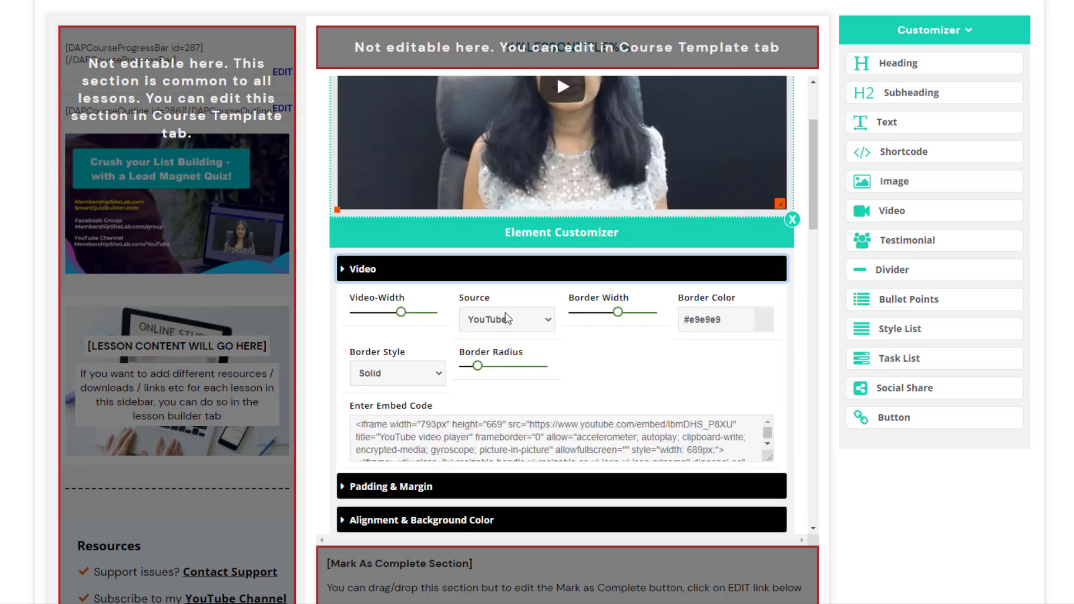
{"action": "scroll", "coordinate": [643, 364], "scroll_direction": "up", "scroll_amount": 2}
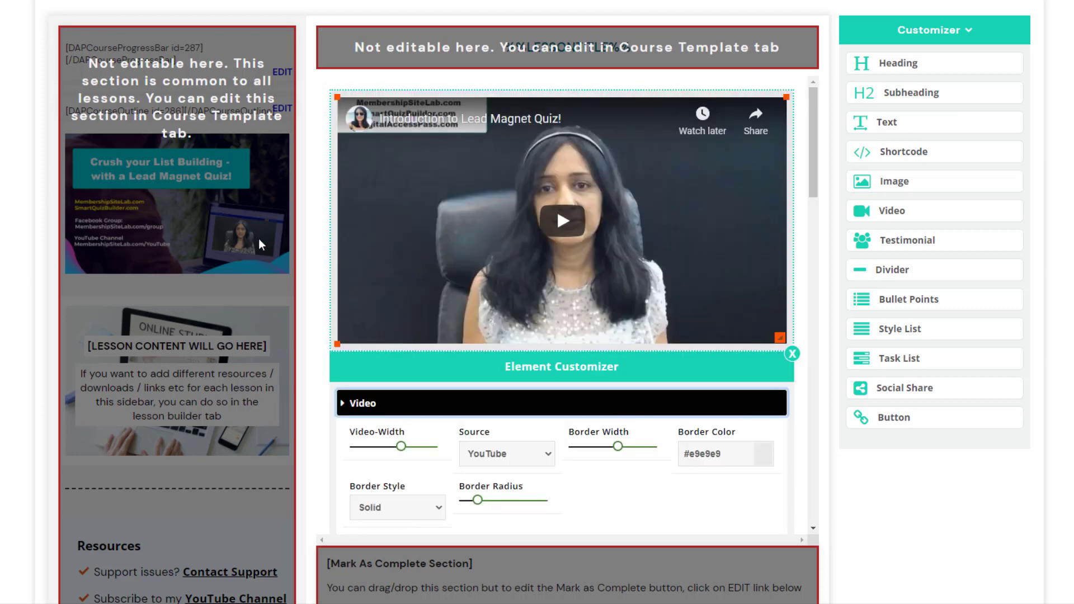
{"action": "left_click", "coordinate": [764, 453]}
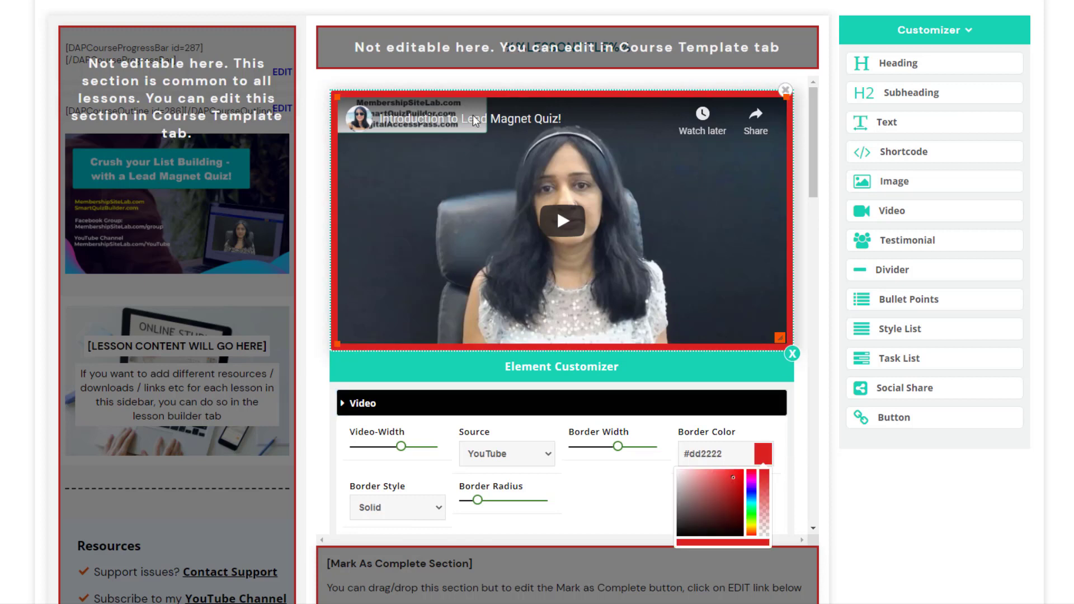
{"action": "left_click_drag", "start_coordinate": [729, 486], "coordinate": [738, 488]}
{"action": "left_click", "coordinate": [917, 497]}
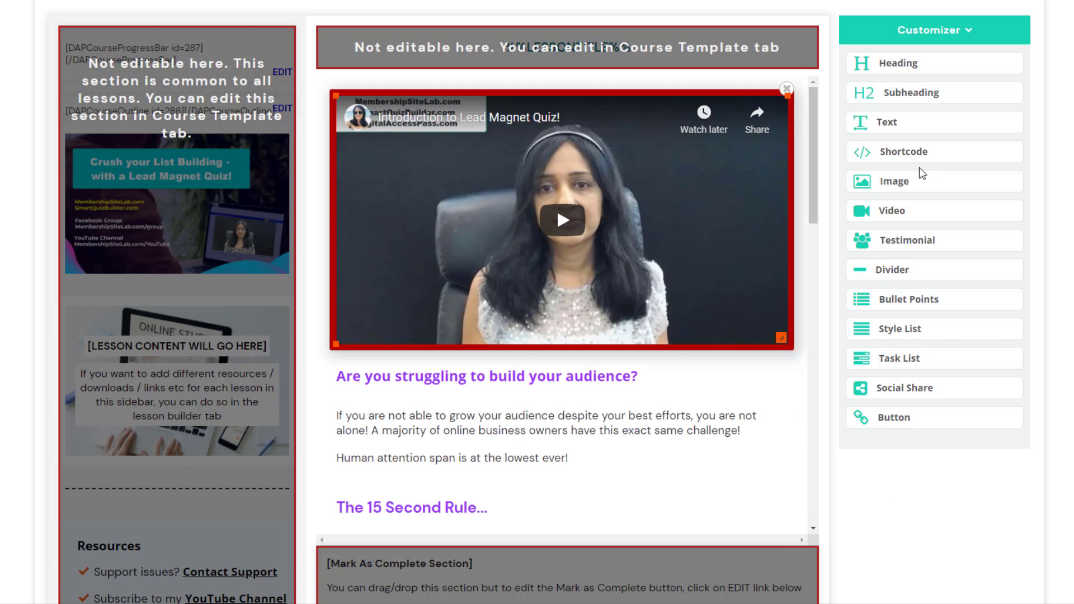
Give the lesson video a #d5d3d3 border with a larger radius and change its source to External Video.
{"action": "left_click", "coordinate": [540, 310]}
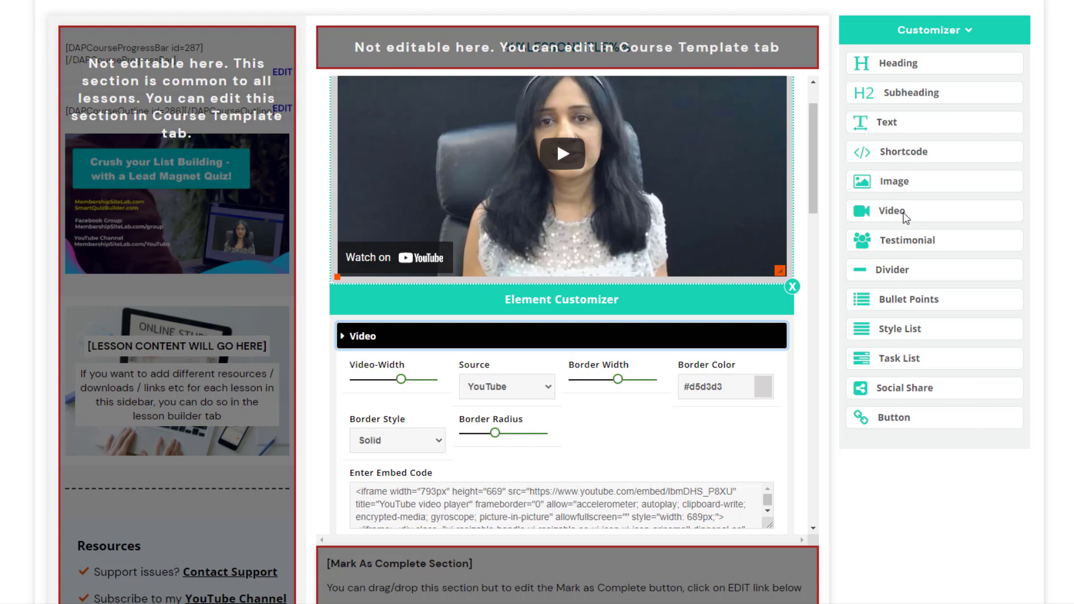
{"action": "left_click", "coordinate": [437, 492]}
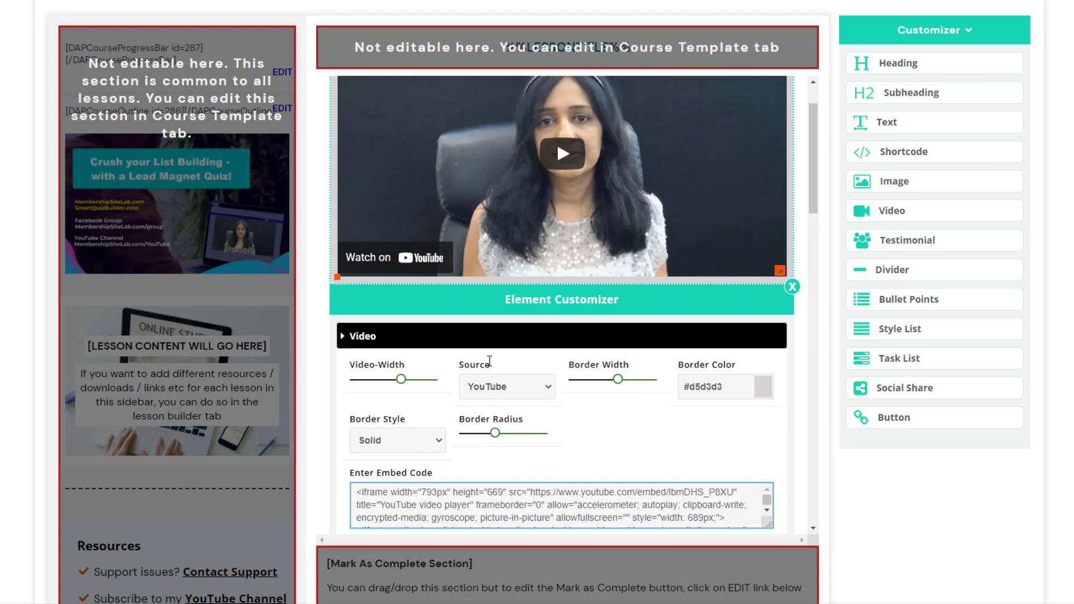
{"action": "left_click", "coordinate": [499, 388]}
{"action": "left_click", "coordinate": [513, 418]}
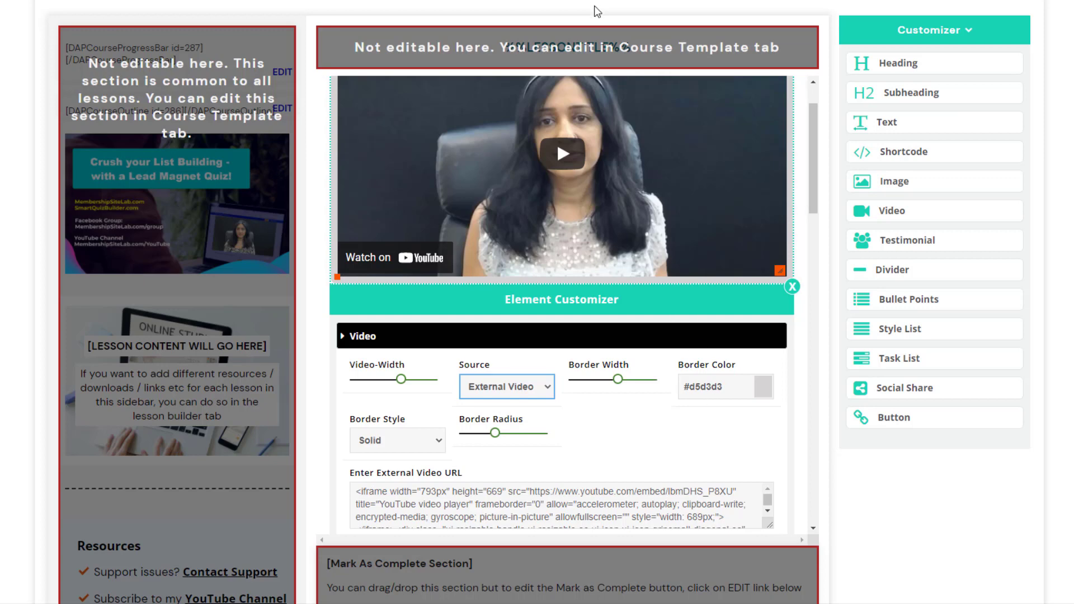
{"action": "left_click", "coordinate": [793, 287]}
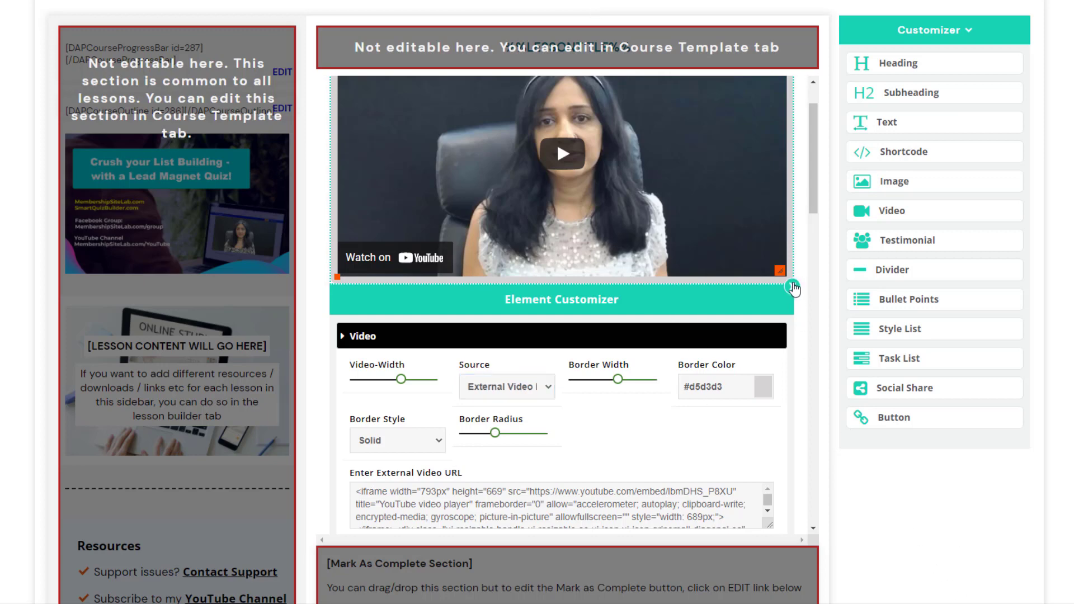
Try adding a Task List element above the Your Action Items box in the lesson and remove it.
{"action": "scroll", "coordinate": [772, 435], "scroll_direction": "down", "scroll_amount": 2}
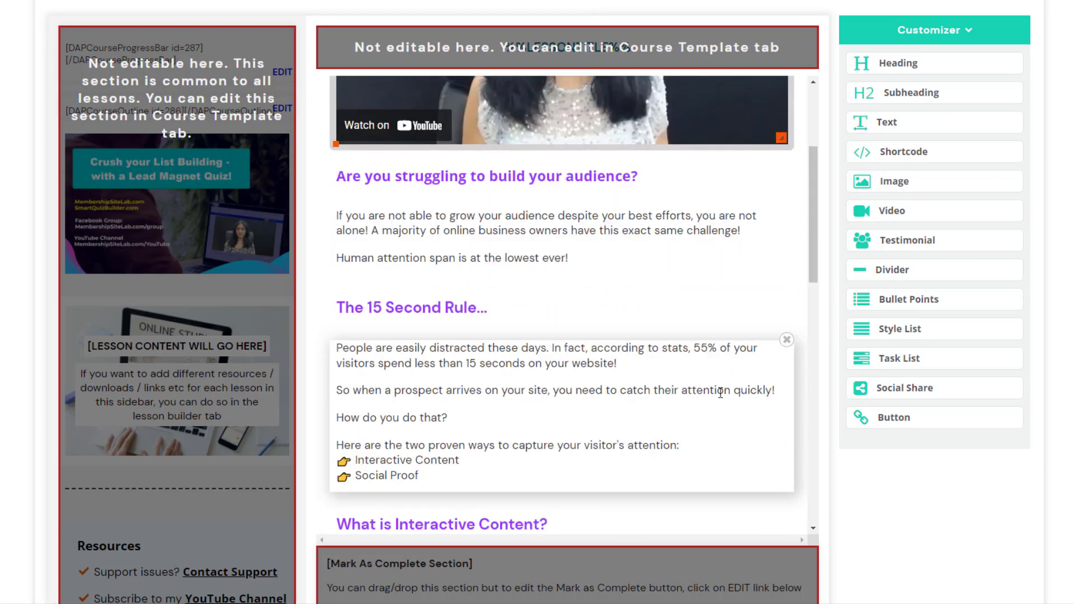
{"action": "scroll", "coordinate": [721, 392], "scroll_direction": "down", "scroll_amount": 6}
{"action": "scroll", "coordinate": [696, 352], "scroll_direction": "down", "scroll_amount": 5}
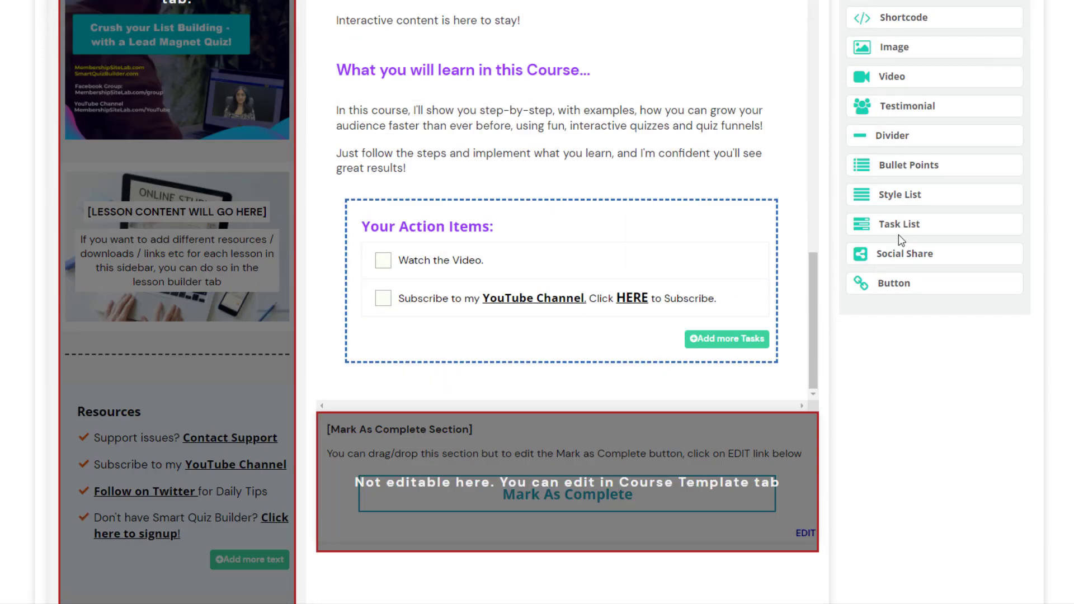
{"action": "left_click_drag", "start_coordinate": [867, 228], "coordinate": [477, 287]}
{"action": "left_click", "coordinate": [364, 252]}
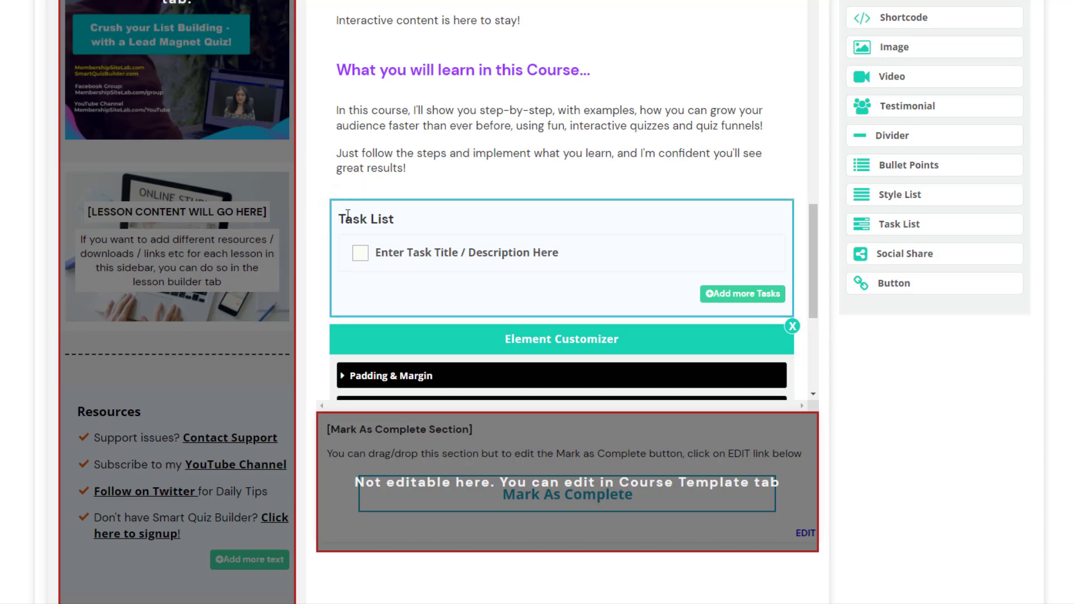
{"action": "left_click", "coordinate": [354, 217]}
{"action": "left_click", "coordinate": [851, 329]}
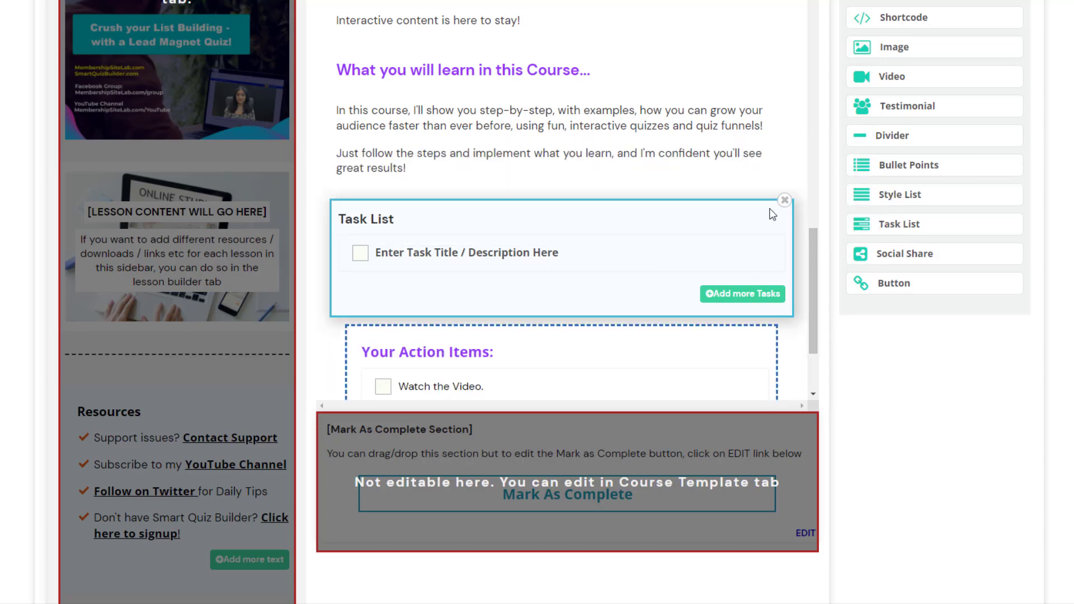
{"action": "left_click", "coordinate": [782, 207]}
{"action": "left_click", "coordinate": [626, 331]}
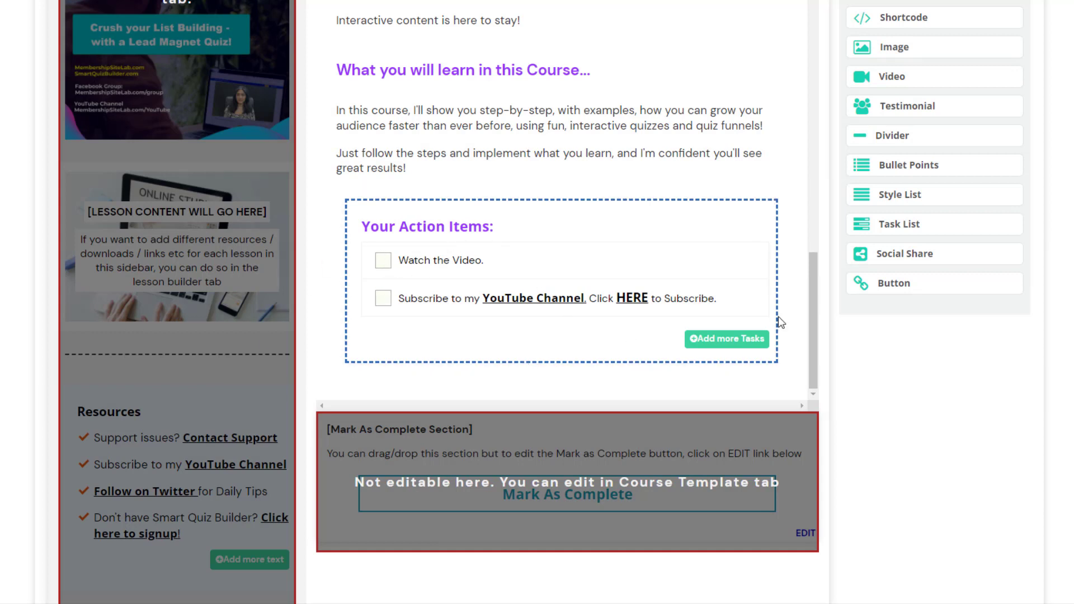
Inspect the link on the YouTube Channel text in the Your Action Items box without changing it.
{"action": "left_click", "coordinate": [548, 297]}
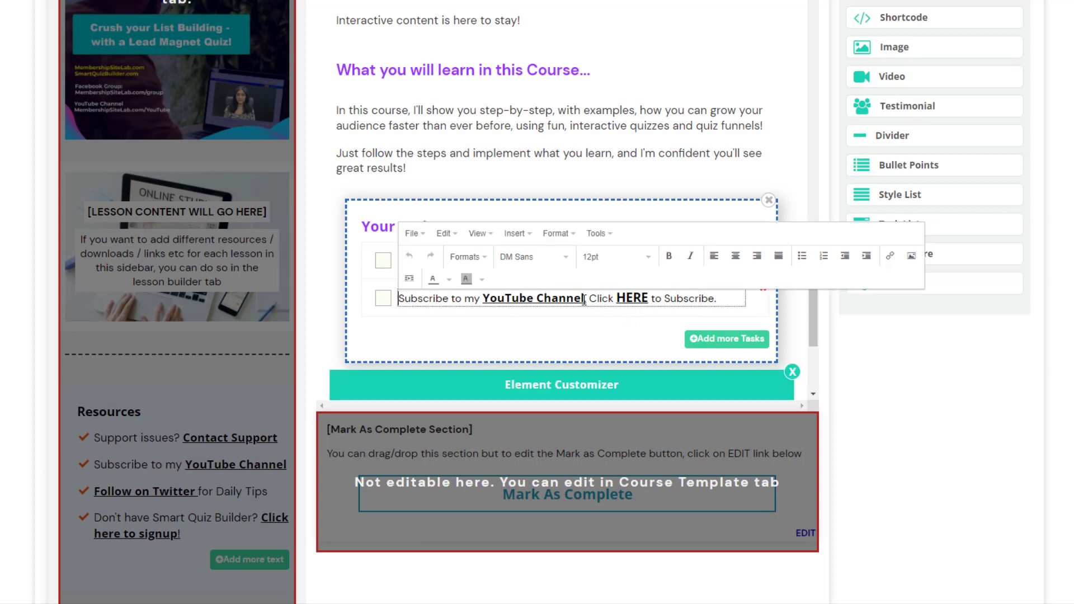
{"action": "left_click_drag", "start_coordinate": [482, 300], "coordinate": [584, 300]}
{"action": "left_click", "coordinate": [891, 261]}
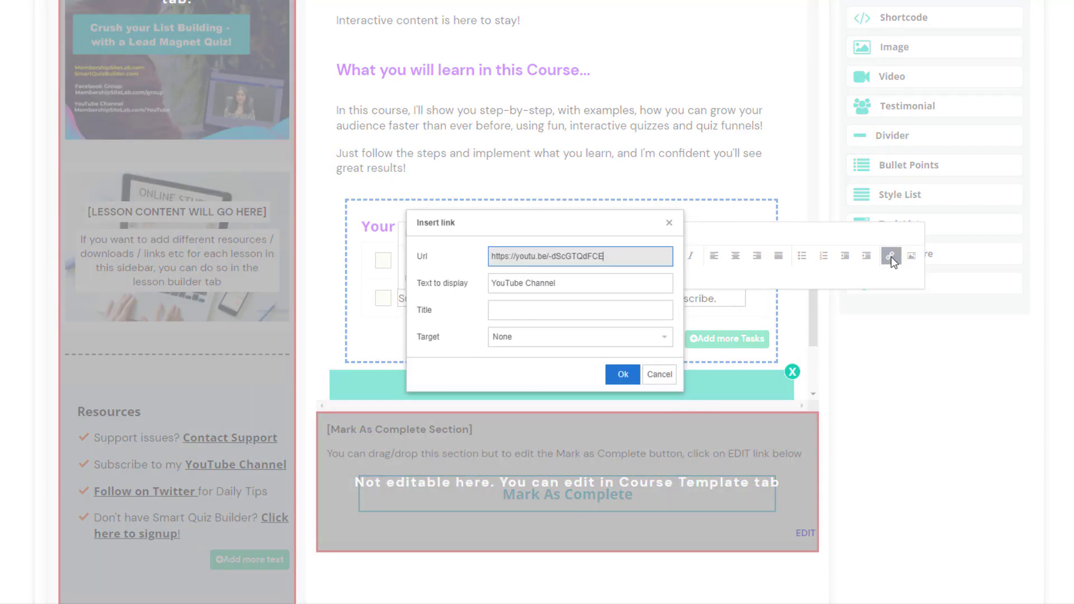
{"action": "left_click", "coordinate": [669, 223]}
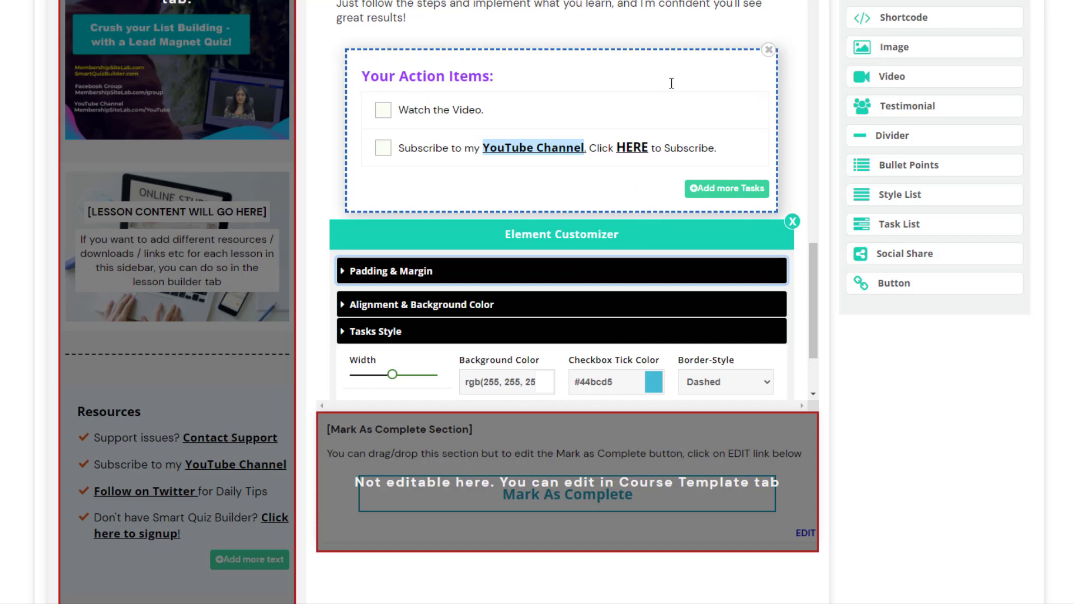
Set the width of the Your Action Items box to 640 in its task style settings.
{"action": "left_click", "coordinate": [671, 83]}
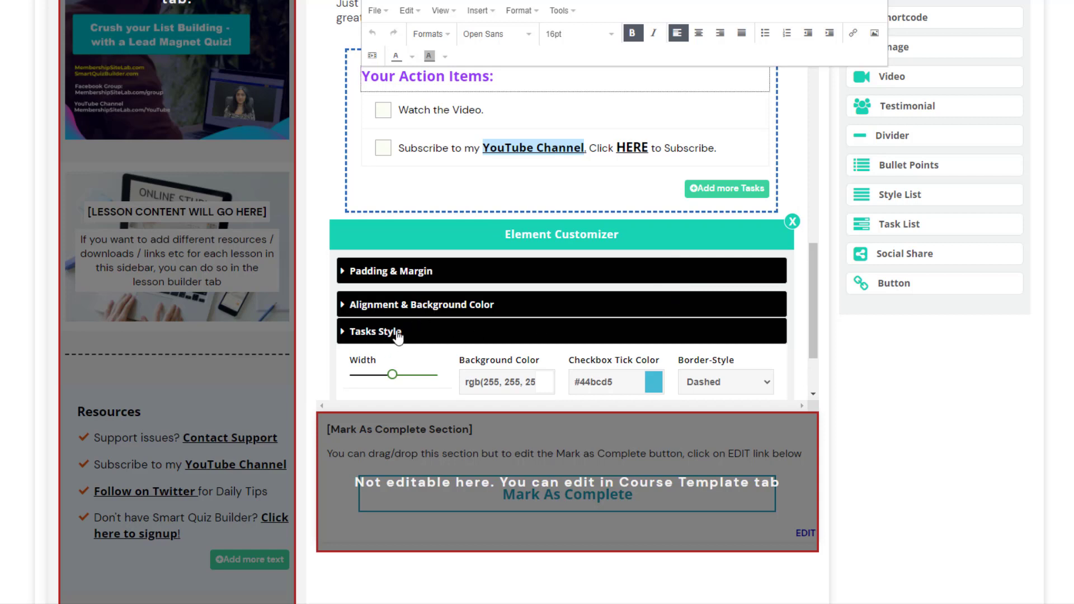
{"action": "left_click_drag", "start_coordinate": [814, 325], "coordinate": [813, 356]}
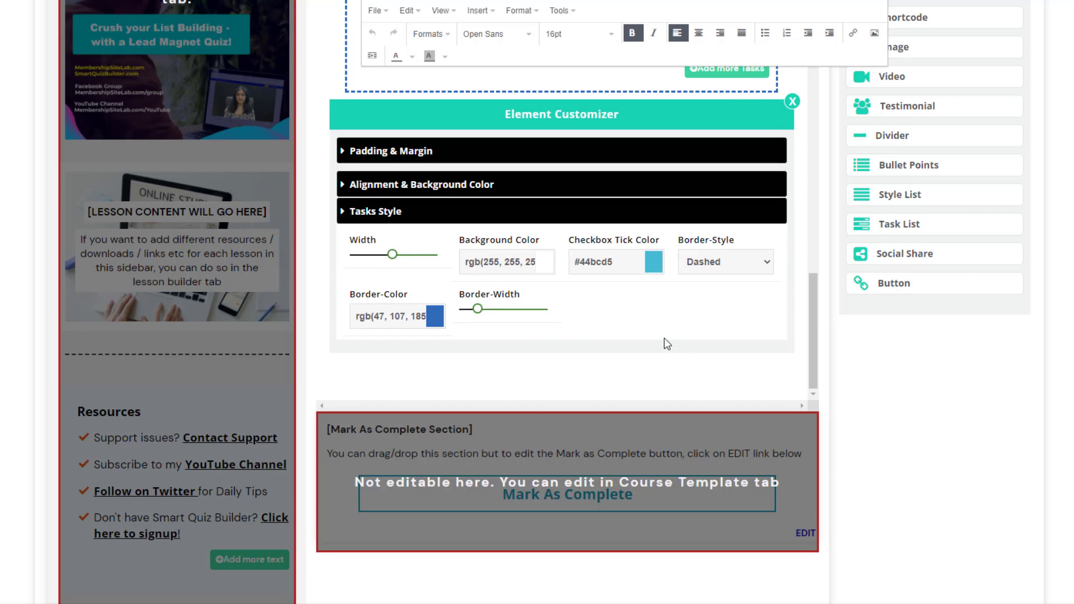
{"action": "scroll", "coordinate": [666, 343], "scroll_direction": "up", "scroll_amount": 3}
{"action": "left_click_drag", "start_coordinate": [394, 393], "coordinate": [390, 398]}
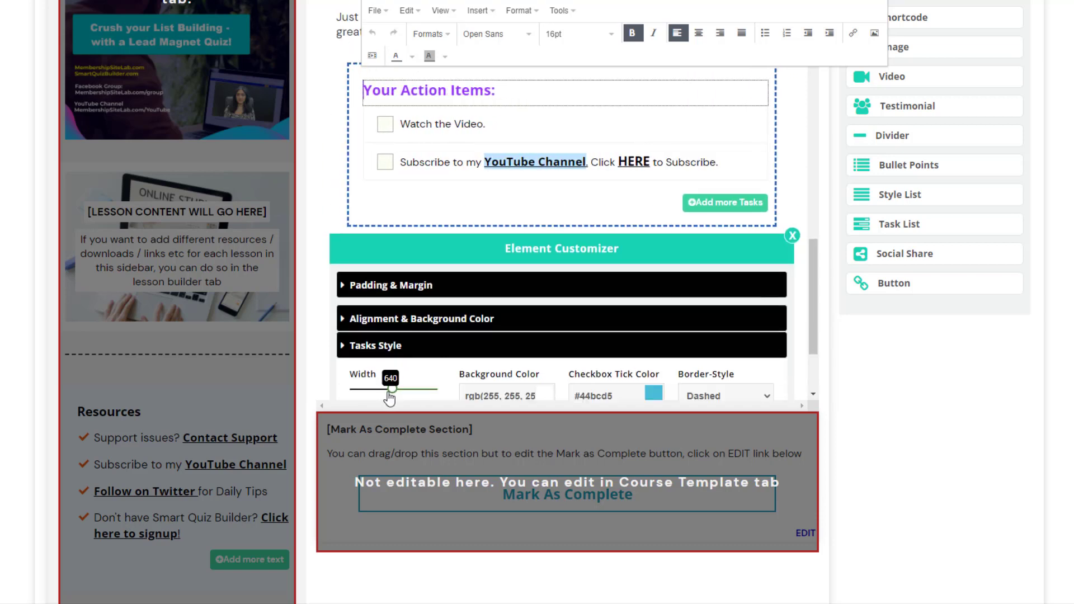
{"action": "left_click", "coordinate": [1004, 467]}
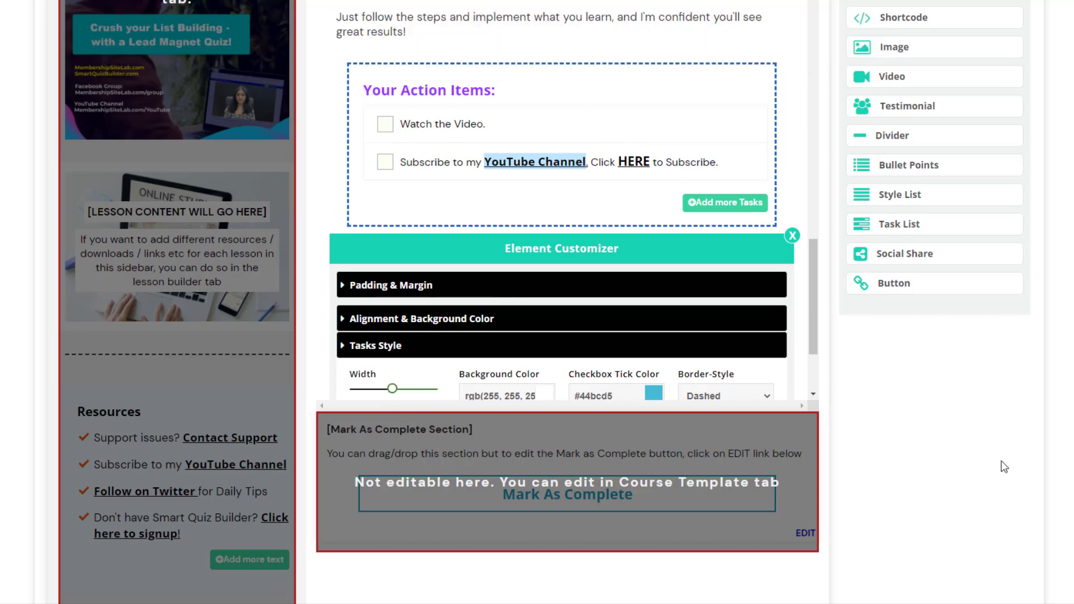
View the Introduction lesson's live page and examine its progress bar, course outline, sidebar image and lesson content.
{"action": "scroll", "coordinate": [829, 426], "scroll_direction": "up", "scroll_amount": 3}
{"action": "scroll", "coordinate": [649, 398], "scroll_direction": "up", "scroll_amount": 1}
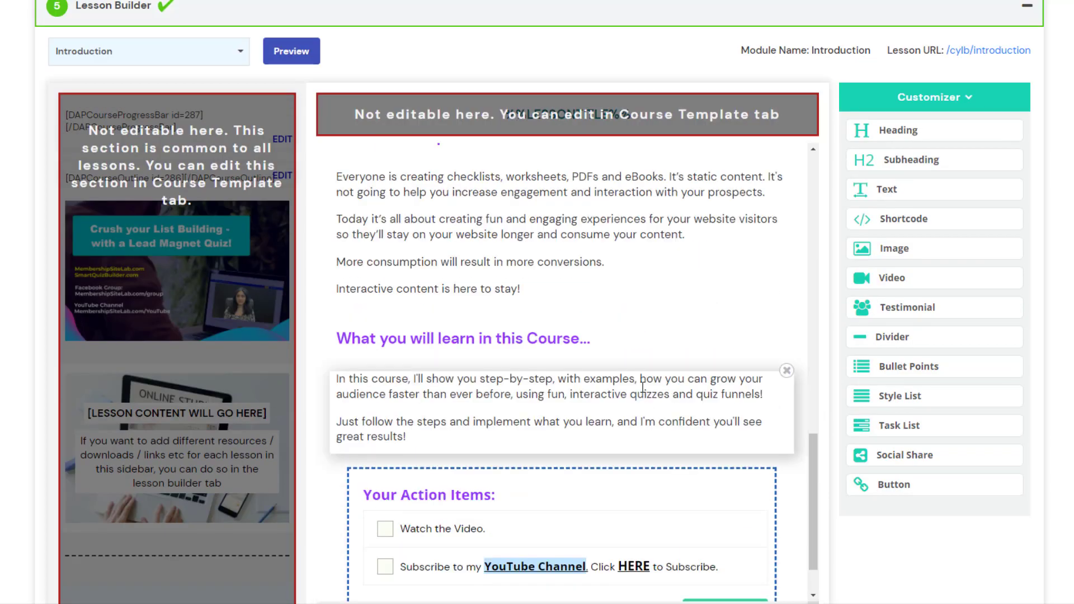
{"action": "scroll", "coordinate": [934, 430], "scroll_direction": "down", "scroll_amount": 1}
{"action": "scroll", "coordinate": [794, 415], "scroll_direction": "up", "scroll_amount": 10}
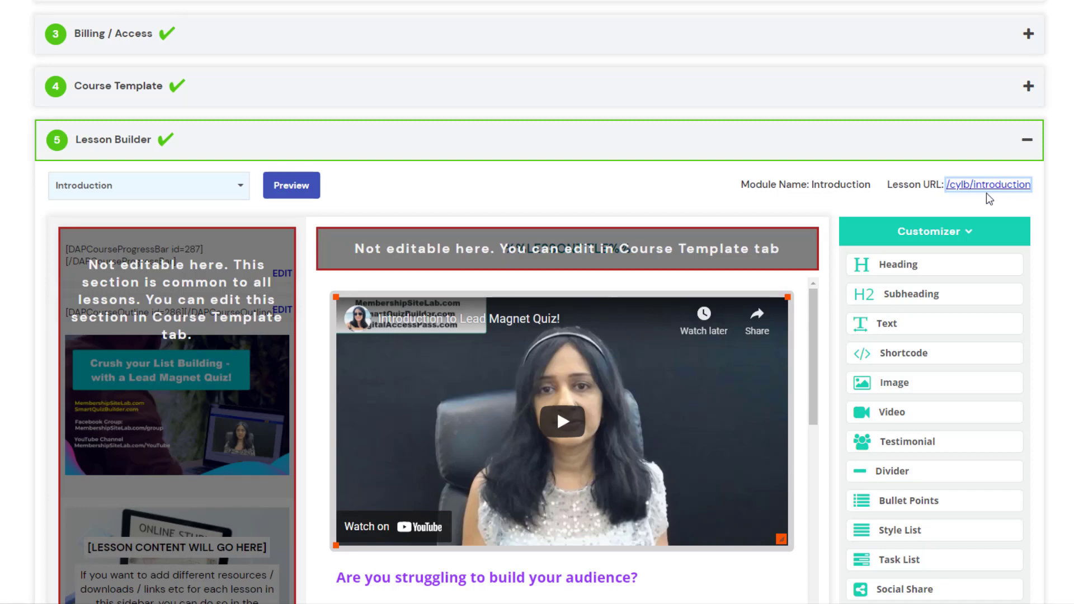
{"action": "left_click", "coordinate": [989, 187]}
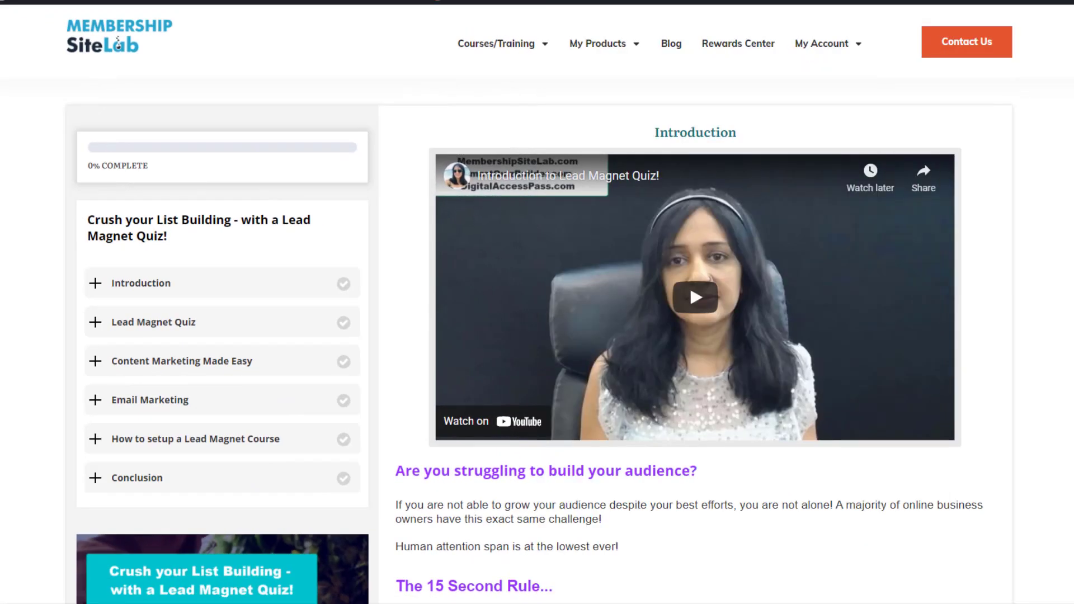
{"action": "scroll", "coordinate": [537, 336], "scroll_direction": "down", "scroll_amount": 1}
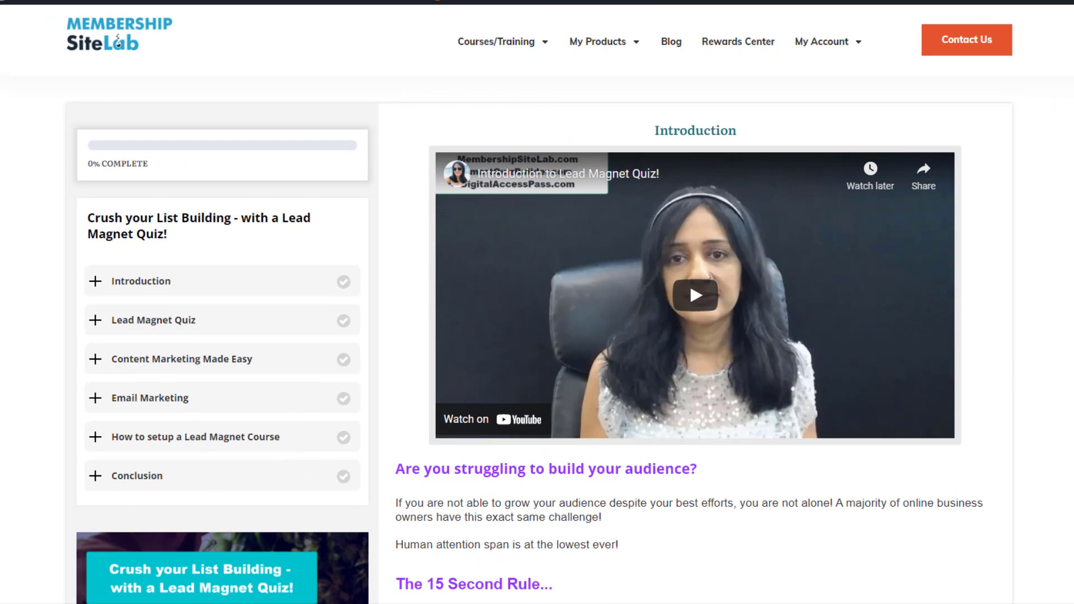
{"action": "scroll", "coordinate": [100, 228], "scroll_direction": "down", "scroll_amount": 1}
{"action": "scroll", "coordinate": [82, 91], "scroll_direction": "up", "scroll_amount": 1}
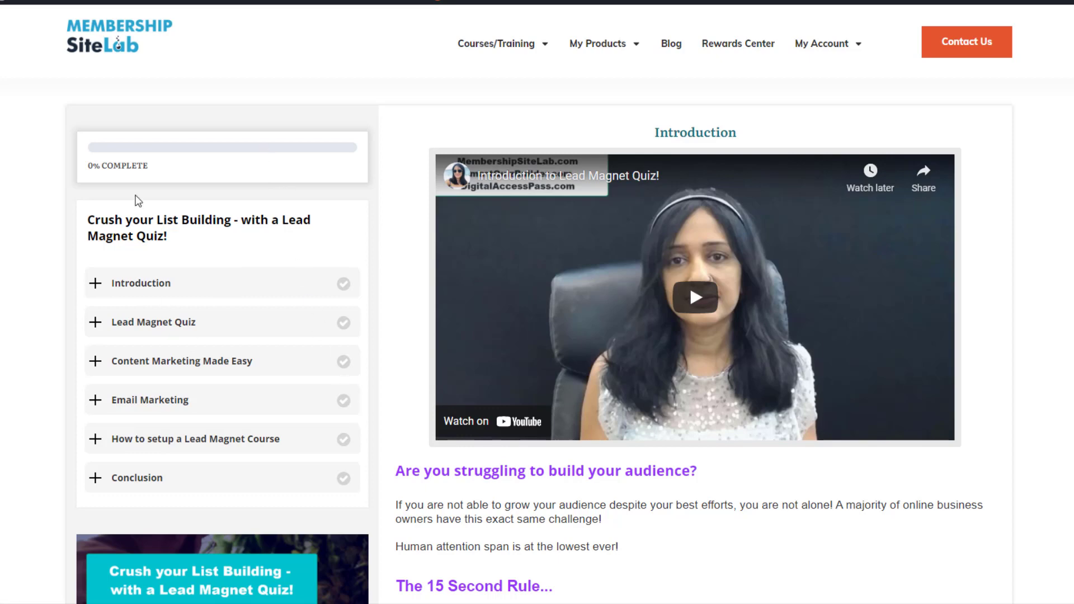
{"action": "scroll", "coordinate": [77, 358], "scroll_direction": "down", "scroll_amount": 3}
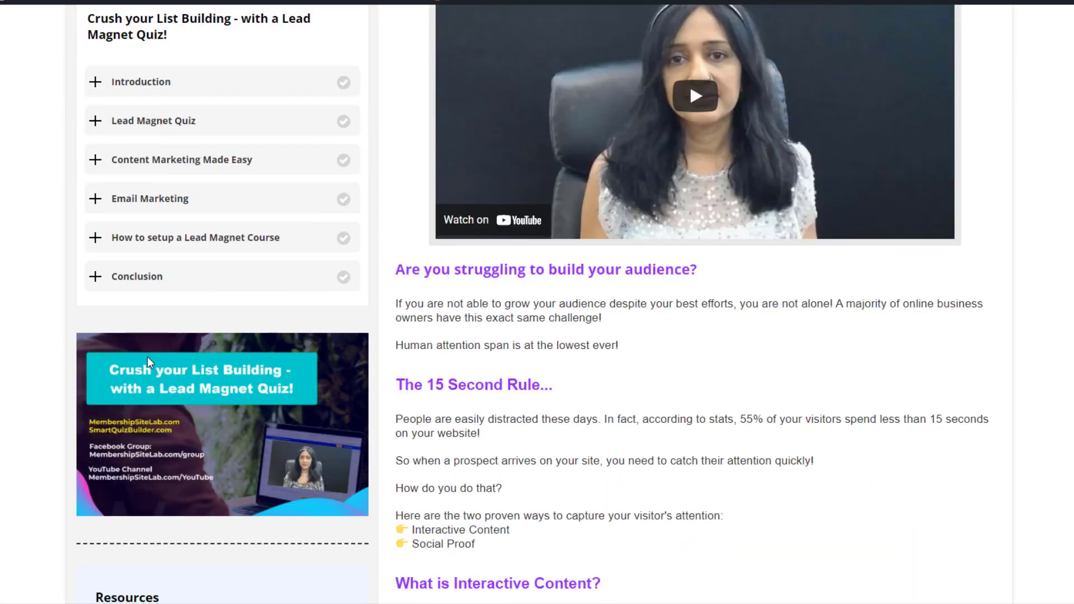
{"action": "scroll", "coordinate": [192, 257], "scroll_direction": "up", "scroll_amount": 3}
{"action": "scroll", "coordinate": [622, 308], "scroll_direction": "down", "scroll_amount": 1}
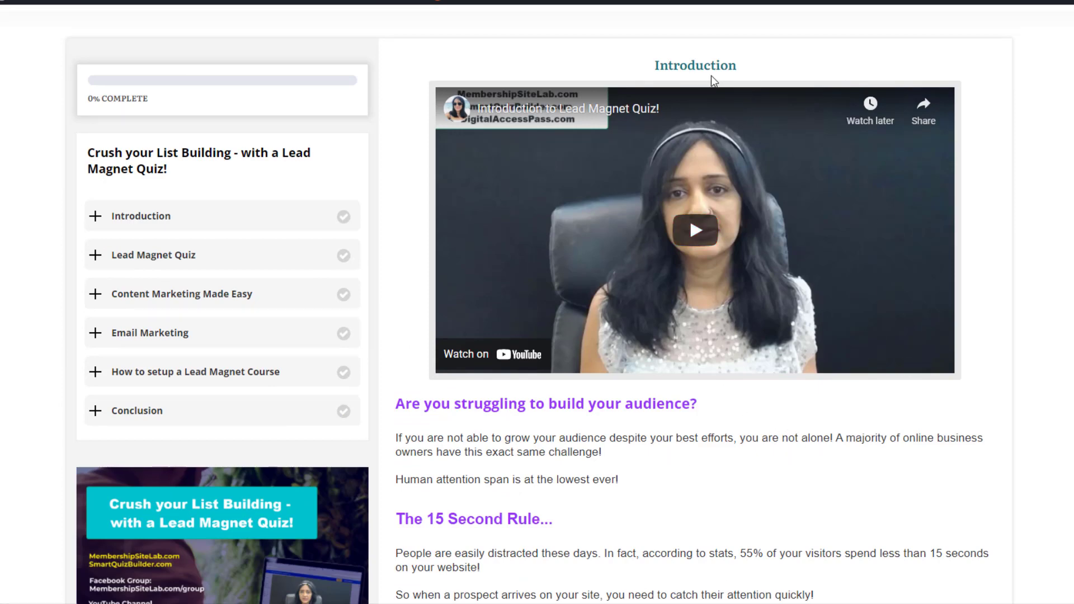
Examine the course outline on the live Introduction lesson page, including the lessons listed inside its modules.
{"action": "scroll", "coordinate": [730, 262], "scroll_direction": "down", "scroll_amount": 1}
{"action": "scroll", "coordinate": [728, 256], "scroll_direction": "down", "scroll_amount": 1}
{"action": "scroll", "coordinate": [199, 101], "scroll_direction": "up", "scroll_amount": 3}
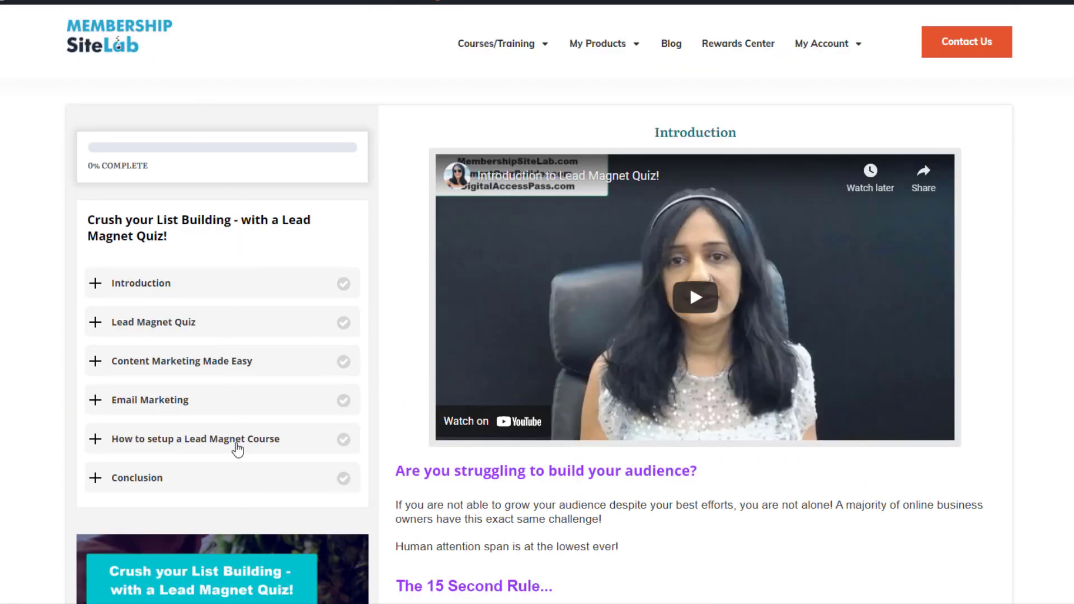
{"action": "scroll", "coordinate": [238, 453], "scroll_direction": "down", "scroll_amount": 4}
{"action": "scroll", "coordinate": [241, 464], "scroll_direction": "down", "scroll_amount": 1}
{"action": "scroll", "coordinate": [244, 484], "scroll_direction": "up", "scroll_amount": 1}
{"action": "scroll", "coordinate": [240, 492], "scroll_direction": "down", "scroll_amount": 1}
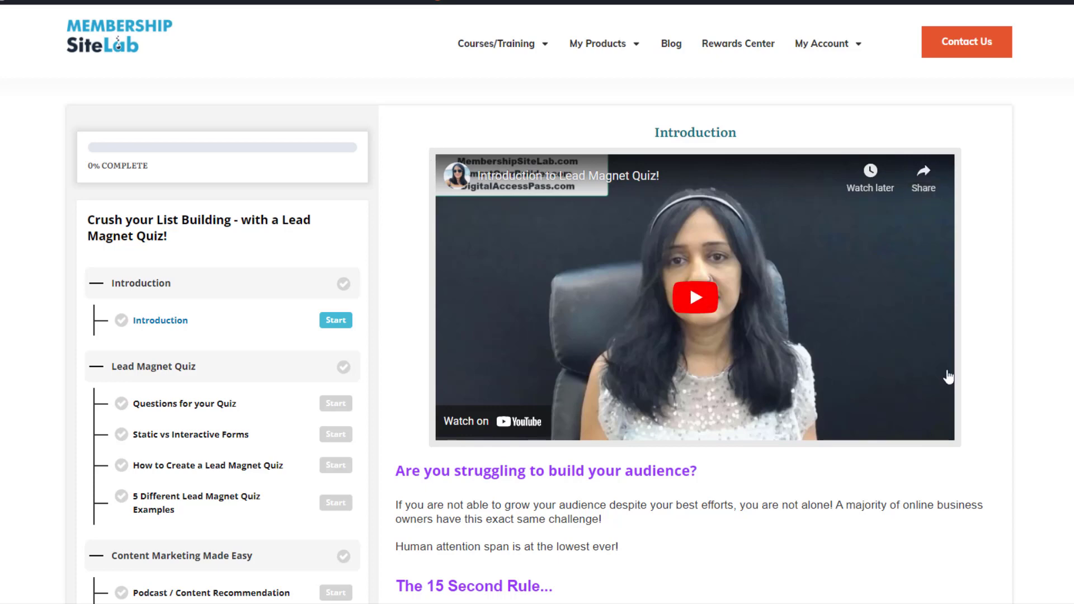
Check off both items under Your Action Items on the live Introduction lesson and mark the lesson as complete.
{"action": "scroll", "coordinate": [403, 110], "scroll_direction": "down", "scroll_amount": 15}
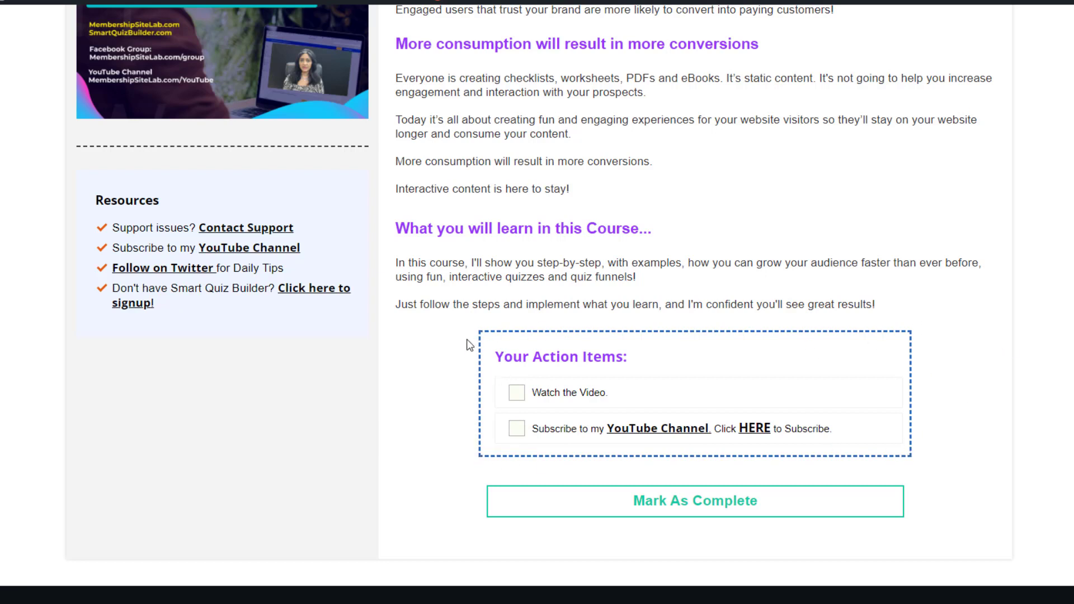
{"action": "left_click", "coordinate": [517, 392]}
{"action": "left_click", "coordinate": [517, 429]}
{"action": "left_click", "coordinate": [729, 504]}
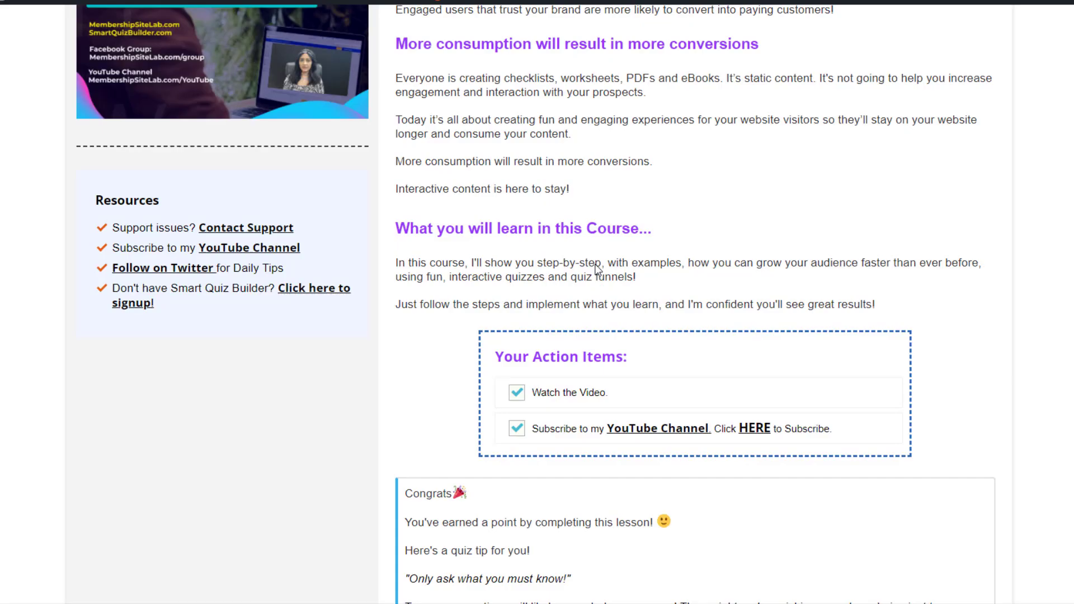
Read the completion message and its quiz tip below the action items of the Introduction lesson.
{"action": "scroll", "coordinate": [923, 362], "scroll_direction": "down", "scroll_amount": 3}
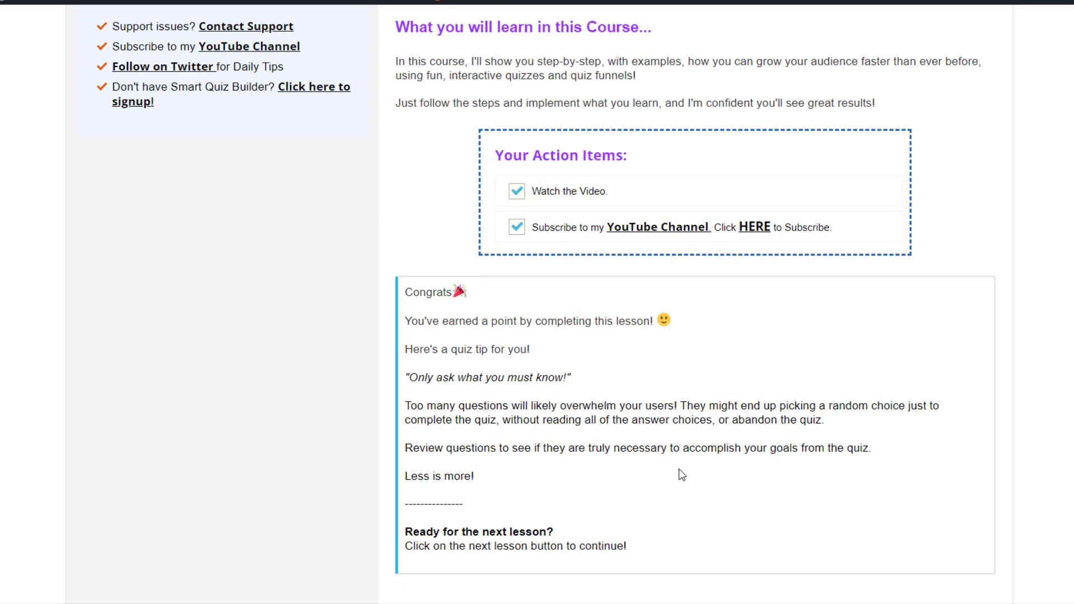
{"action": "scroll", "coordinate": [682, 474], "scroll_direction": "down", "scroll_amount": 2}
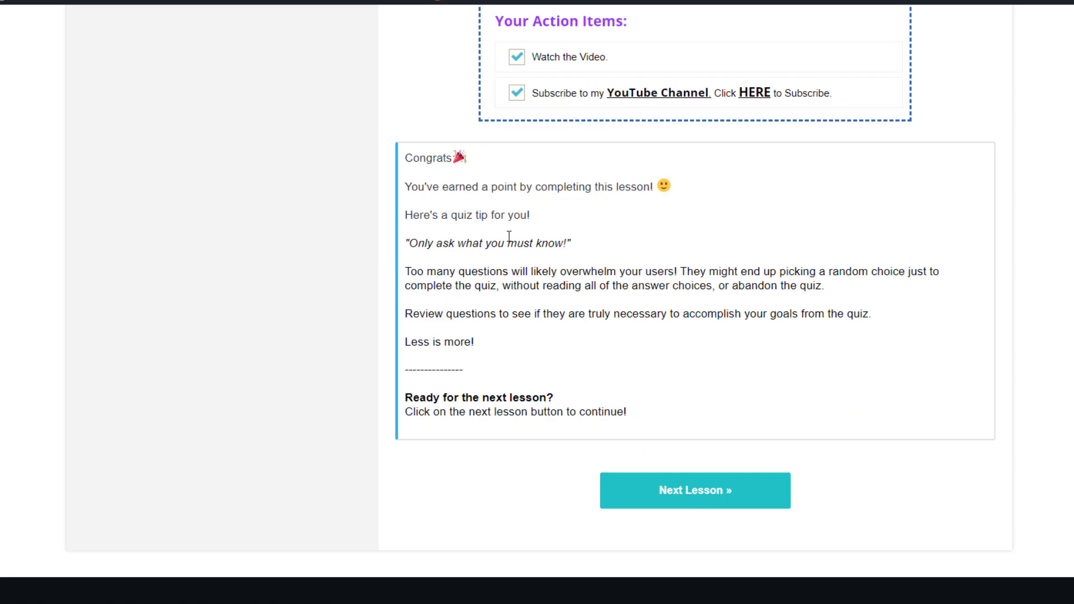
{"action": "left_click_drag", "start_coordinate": [540, 219], "coordinate": [398, 218]}
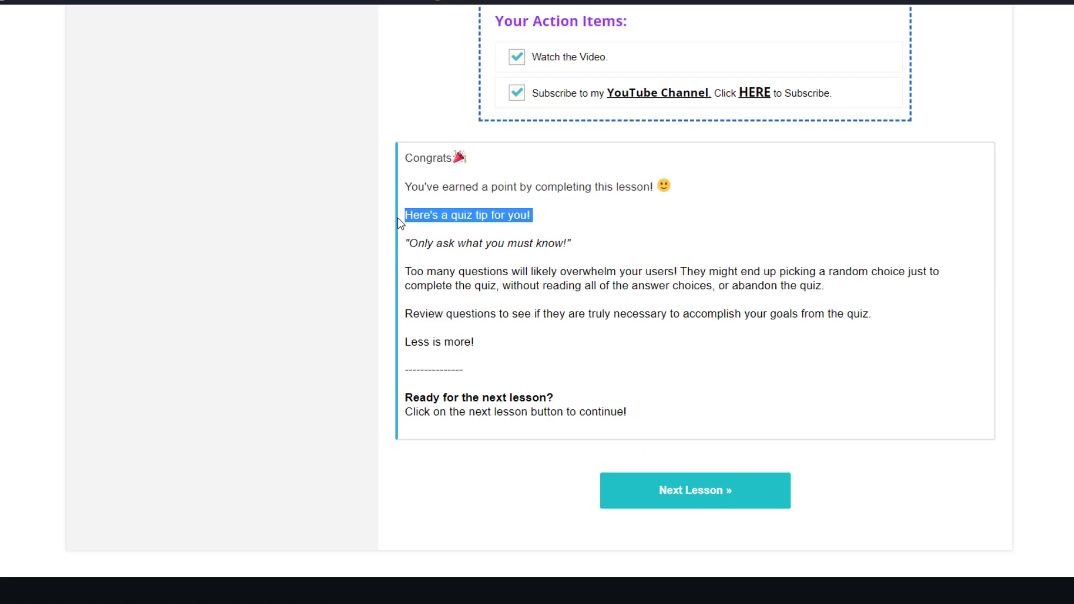
{"action": "left_click", "coordinate": [525, 325]}
{"action": "left_click_drag", "start_coordinate": [543, 220], "coordinate": [400, 219]}
{"action": "left_click", "coordinate": [396, 329]}
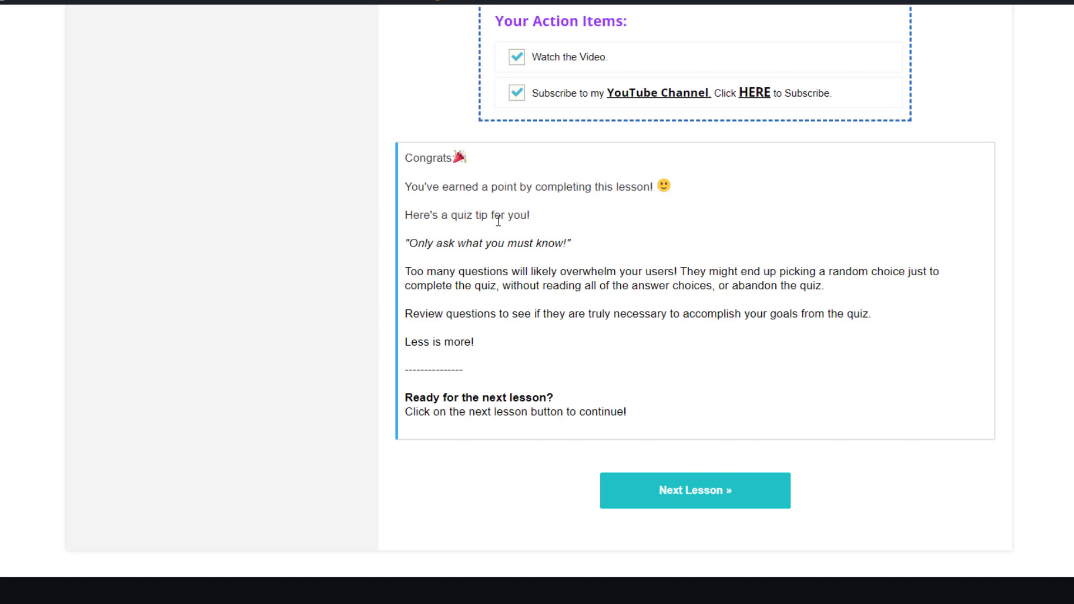
Continue to the next lesson, mark it as complete and view its completion message.
{"action": "left_click", "coordinate": [709, 496]}
{"action": "scroll", "coordinate": [429, 360], "scroll_direction": "down", "scroll_amount": 5}
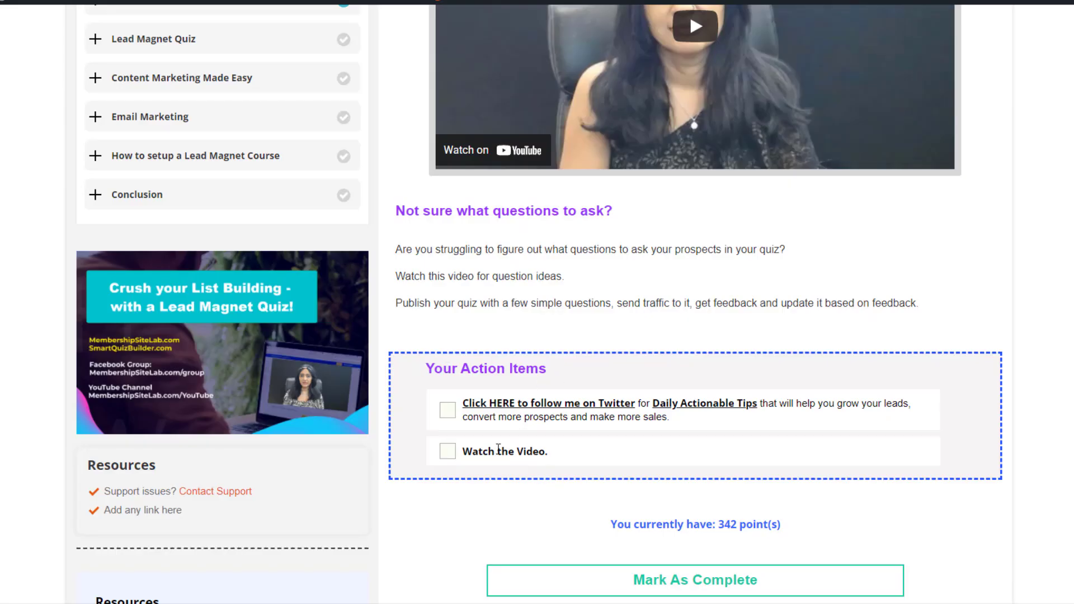
{"action": "scroll", "coordinate": [497, 449], "scroll_direction": "down", "scroll_amount": 1}
{"action": "left_click", "coordinate": [690, 512]}
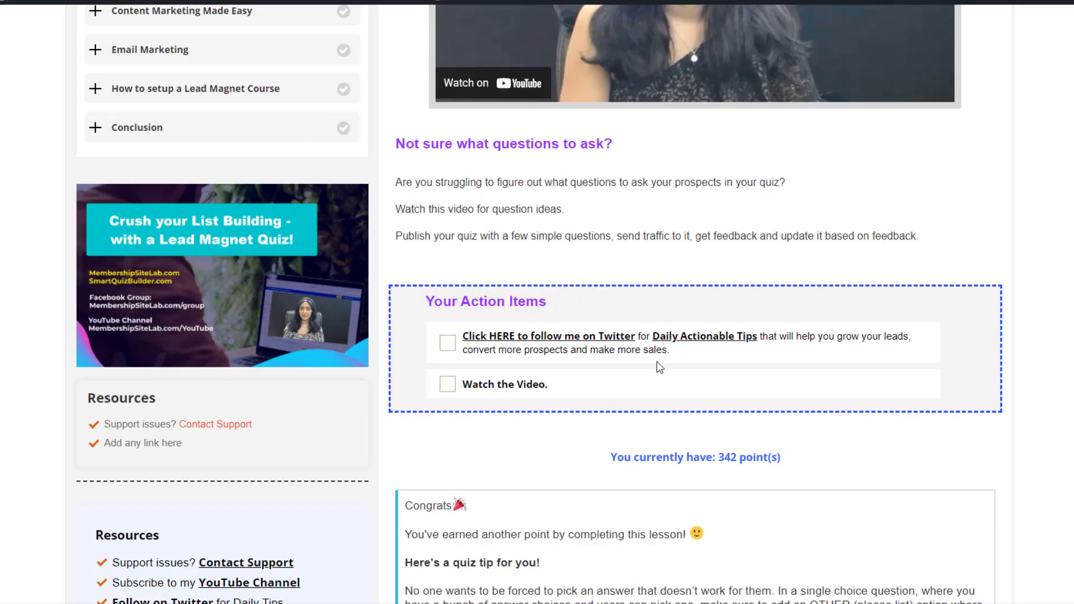
{"action": "scroll", "coordinate": [656, 361], "scroll_direction": "down", "scroll_amount": 3}
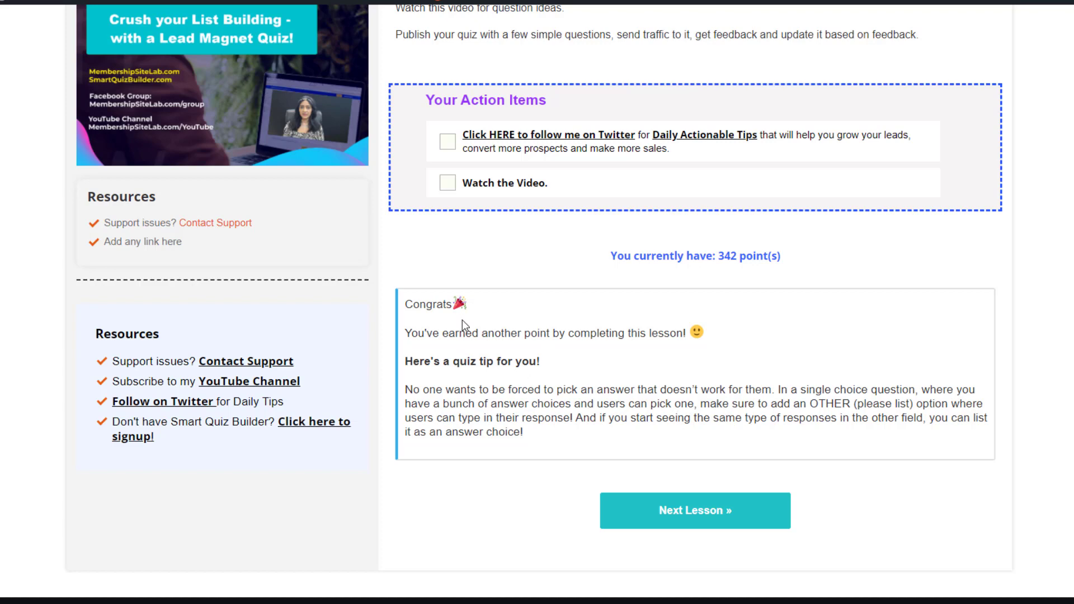
{"action": "scroll", "coordinate": [462, 320], "scroll_direction": "up", "scroll_amount": 1}
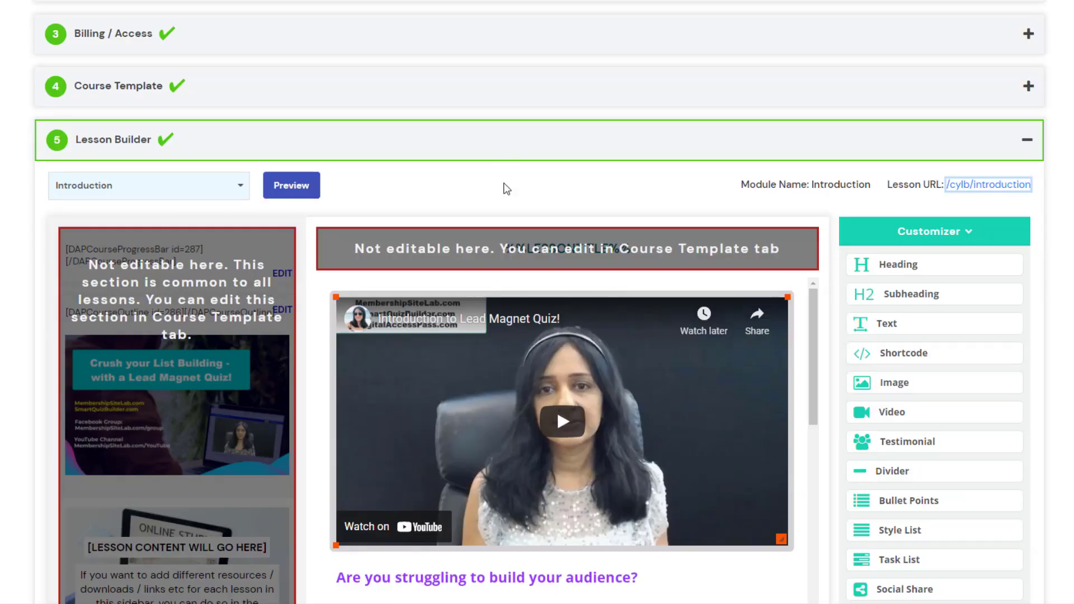
Return to the course editor and open the Lesson Completion settings in the Gamification / Certificates section.
{"action": "scroll", "coordinate": [503, 224], "scroll_direction": "down", "scroll_amount": 15}
{"action": "scroll", "coordinate": [926, 360], "scroll_direction": "down", "scroll_amount": 3}
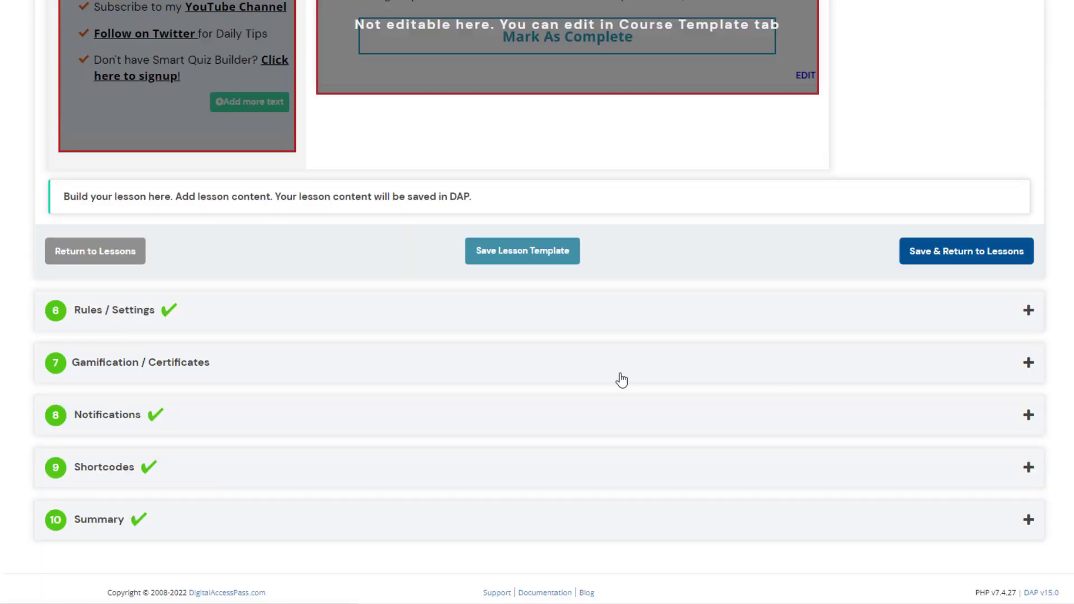
{"action": "left_click", "coordinate": [252, 363]}
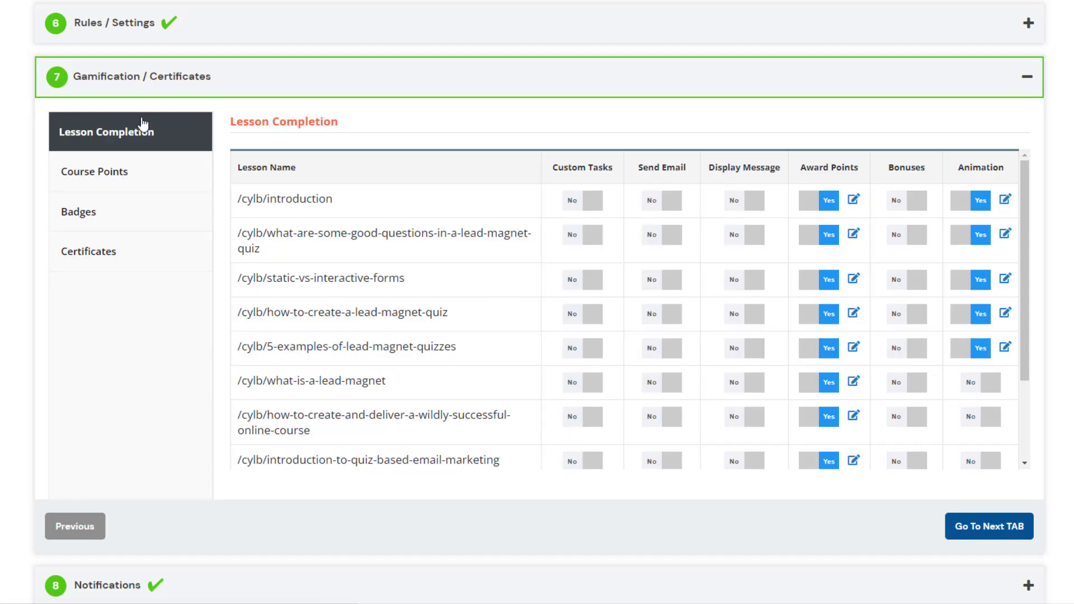
{"action": "scroll", "coordinate": [151, 251], "scroll_direction": "up", "scroll_amount": 2}
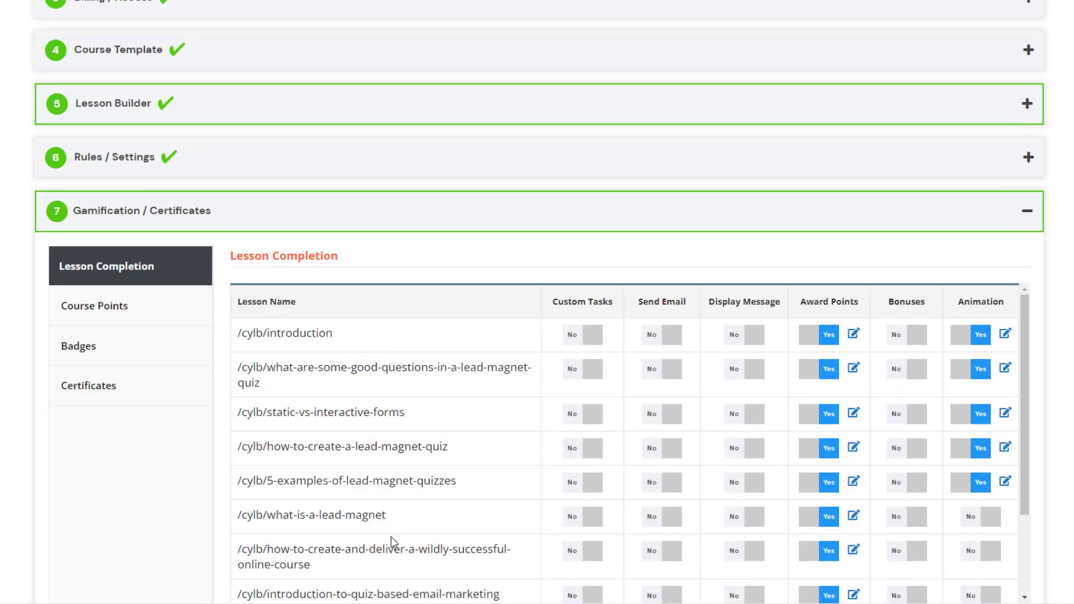
Review the Award Points settings of the /cylb/introduction lesson, including its points value and completion message.
{"action": "left_click", "coordinate": [852, 335]}
{"action": "scroll", "coordinate": [506, 335], "scroll_direction": "down", "scroll_amount": 5}
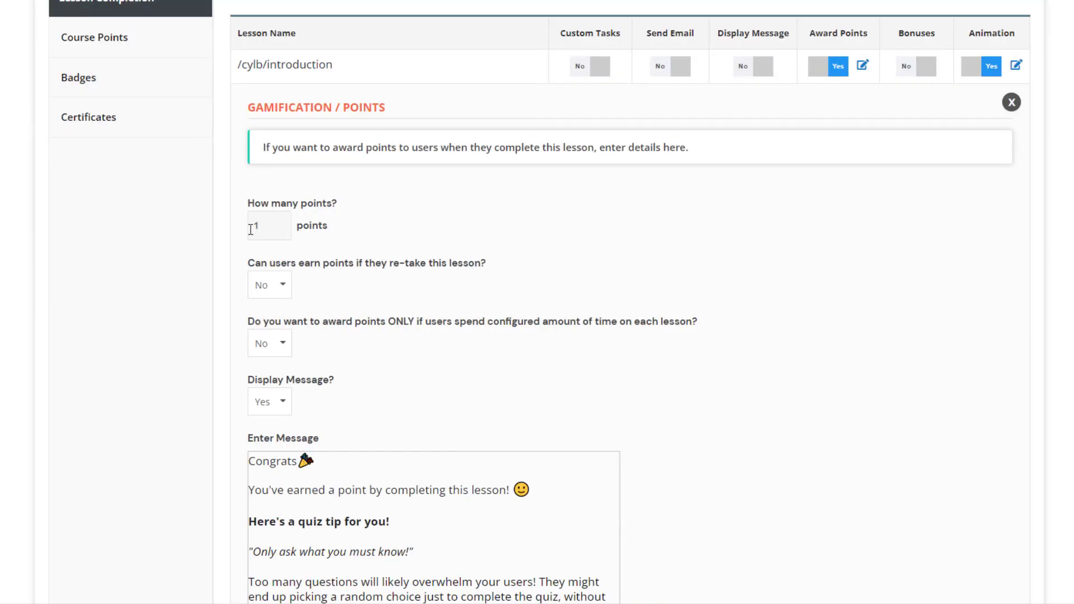
{"action": "scroll", "coordinate": [282, 302], "scroll_direction": "down", "scroll_amount": 2}
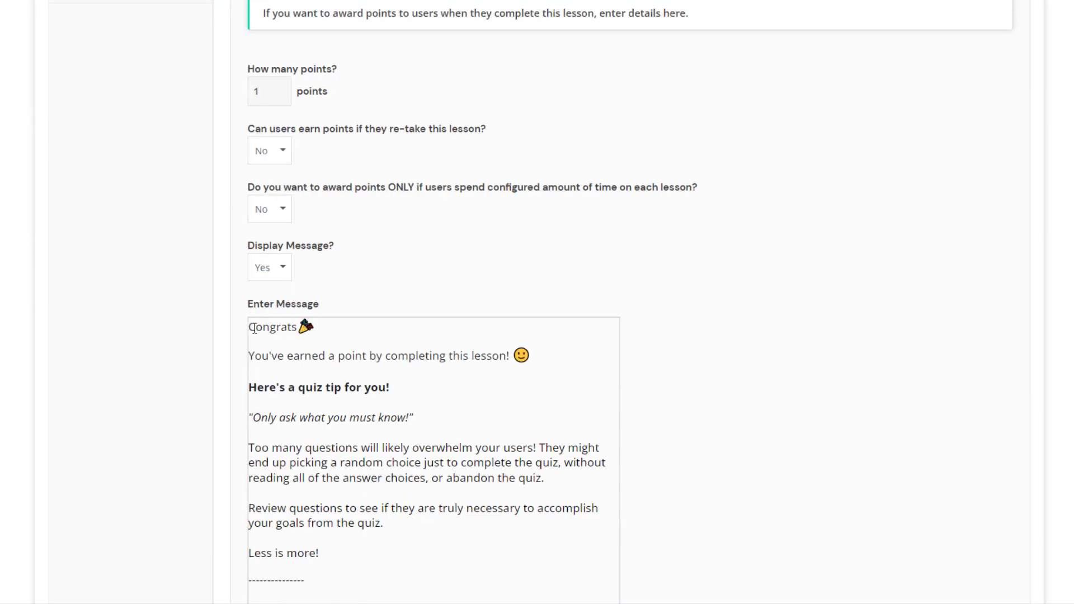
{"action": "left_click_drag", "start_coordinate": [255, 329], "coordinate": [413, 559]}
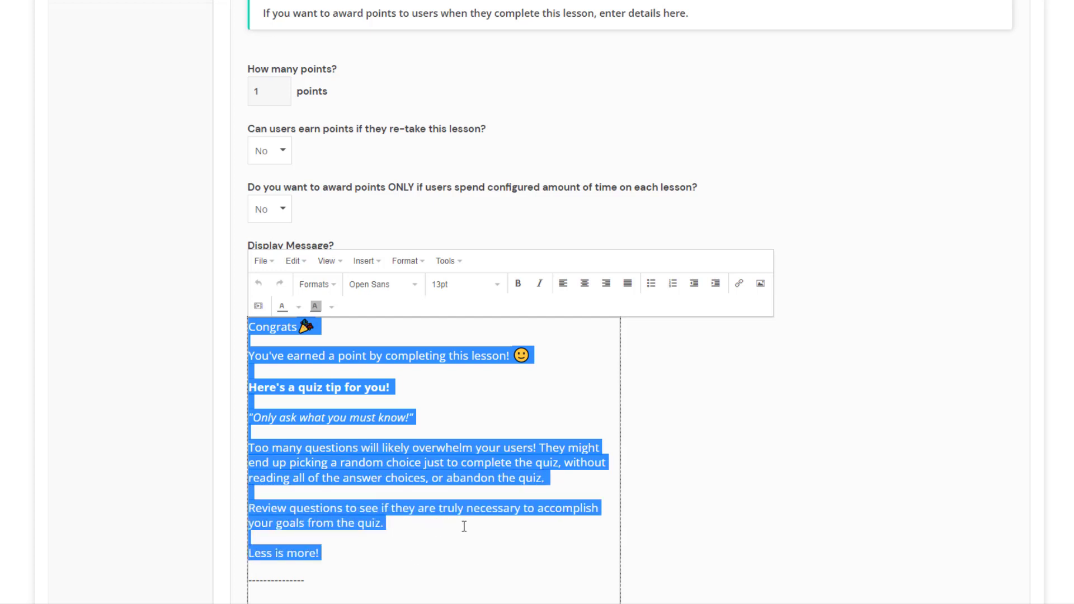
{"action": "left_click", "coordinate": [449, 517]}
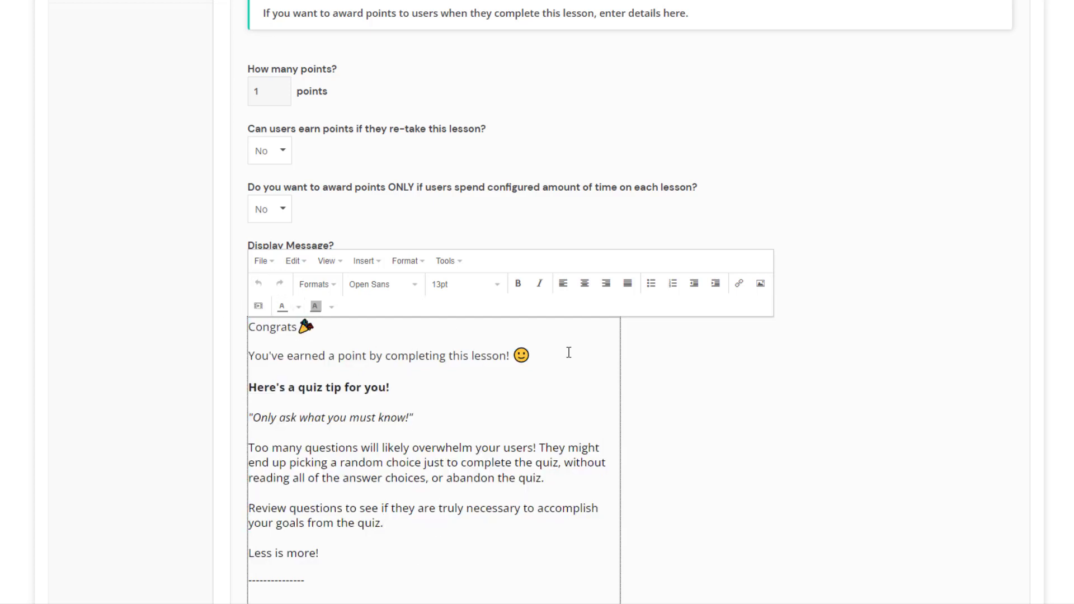
{"action": "left_click", "coordinate": [831, 484]}
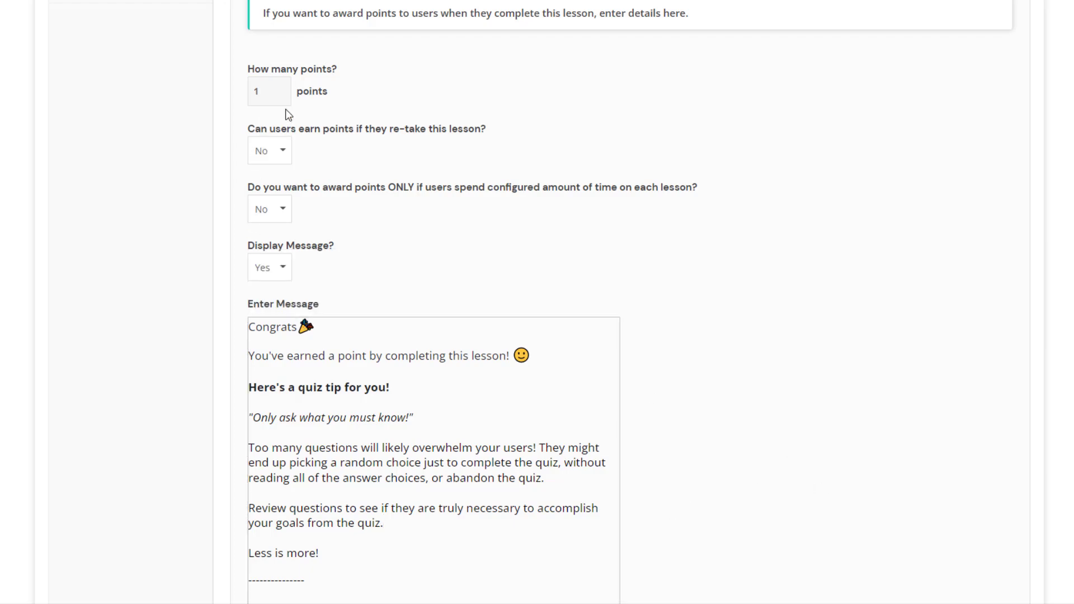
{"action": "scroll", "coordinate": [779, 317], "scroll_direction": "up", "scroll_amount": 7}
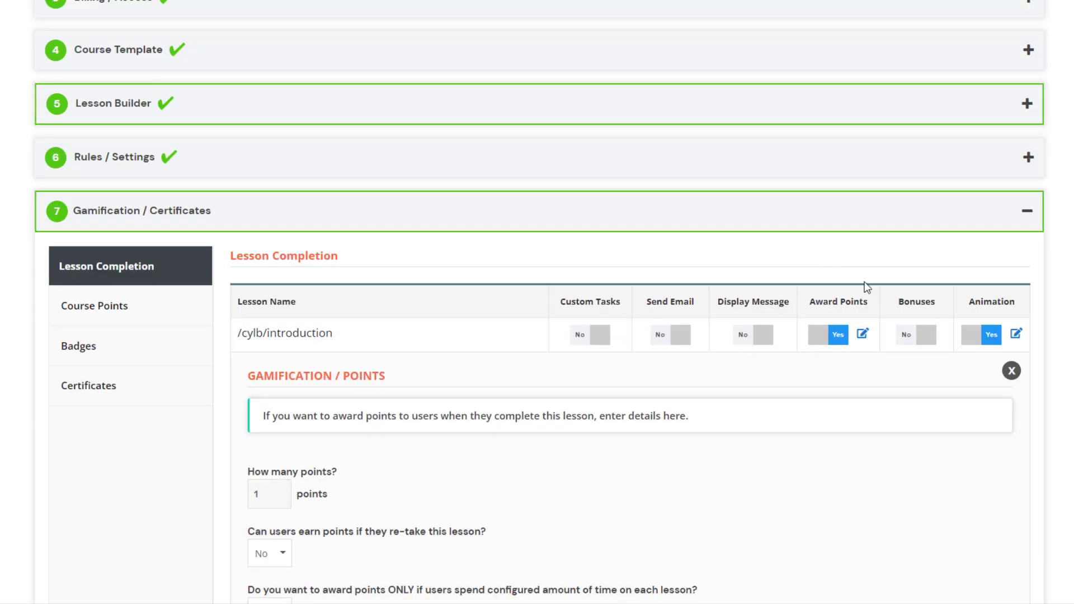
Review the Animation settings of the /cylb/introduction lesson, covering the templates, GIF and audio uploads, and hide delay.
{"action": "left_click", "coordinate": [1016, 334]}
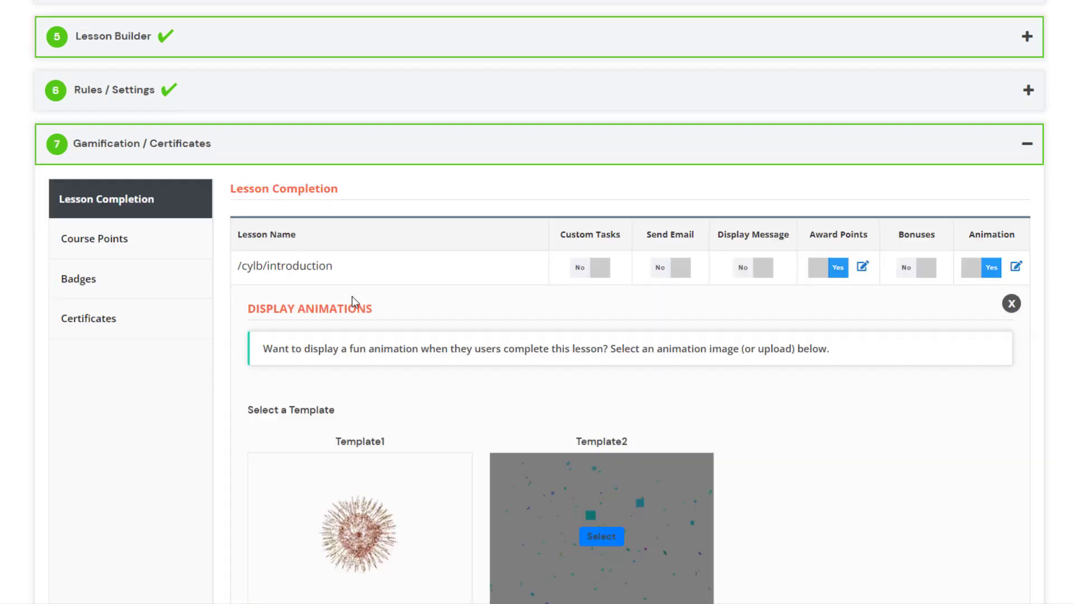
{"action": "scroll", "coordinate": [313, 297], "scroll_direction": "down", "scroll_amount": 2}
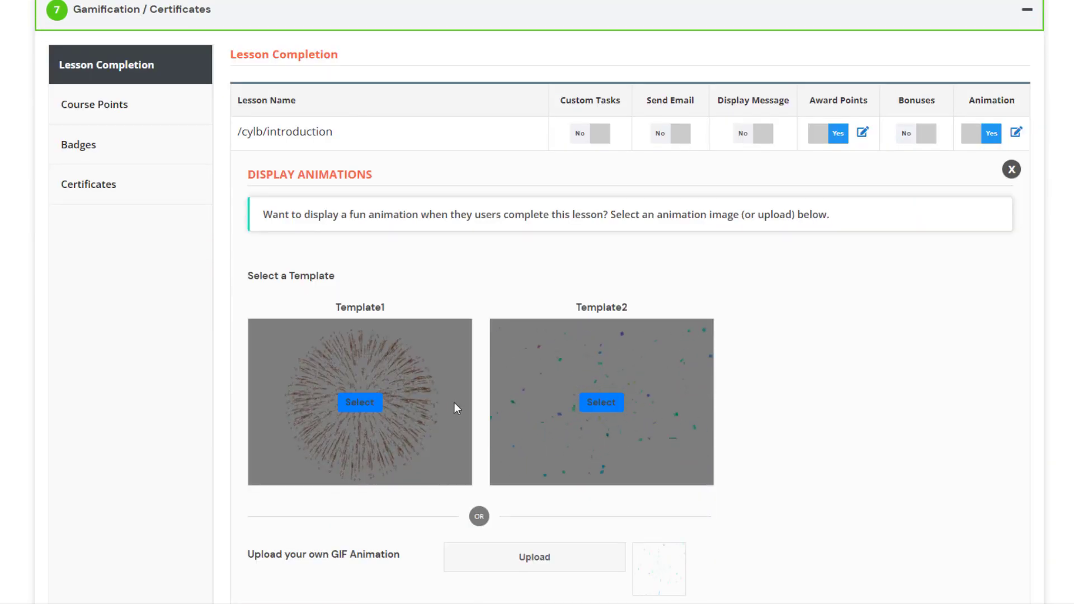
{"action": "scroll", "coordinate": [836, 408], "scroll_direction": "down", "scroll_amount": 3}
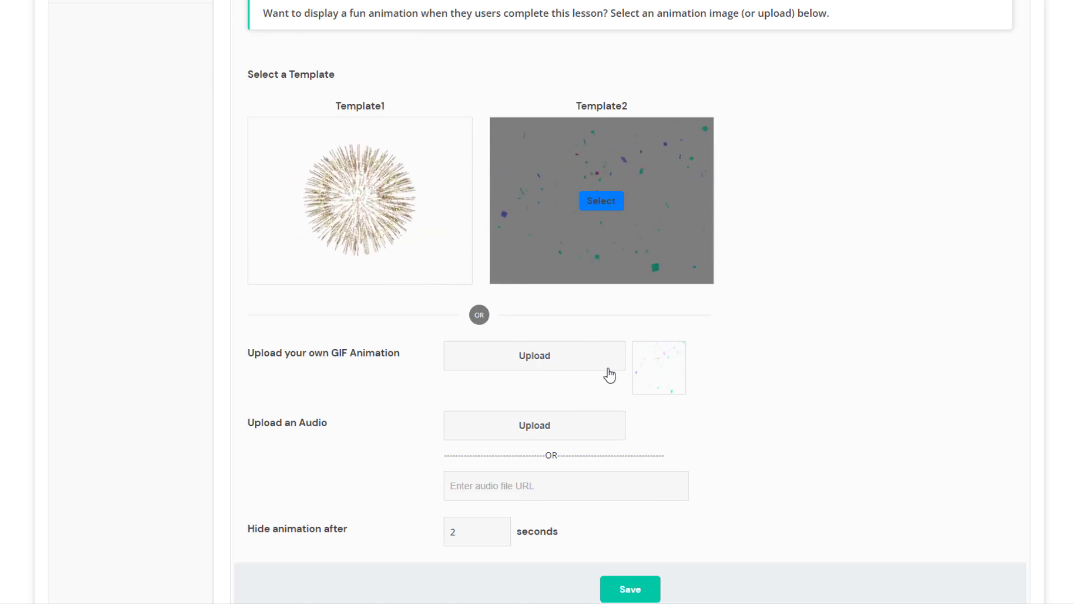
{"action": "scroll", "coordinate": [995, 400], "scroll_direction": "down", "scroll_amount": 3}
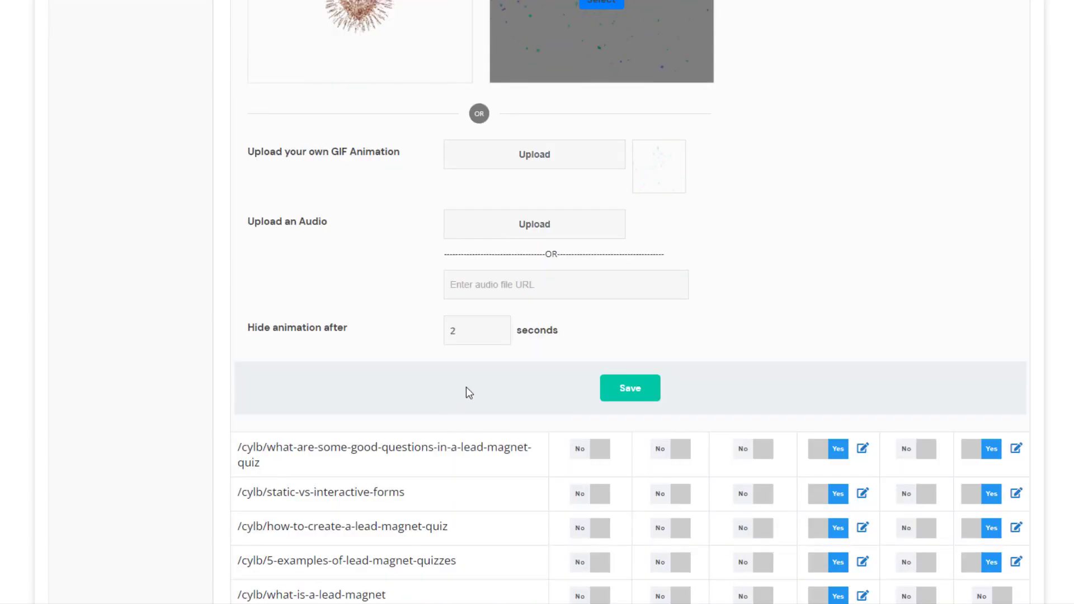
{"action": "scroll", "coordinate": [170, 335], "scroll_direction": "up", "scroll_amount": 3}
{"action": "scroll", "coordinate": [174, 338], "scroll_direction": "down", "scroll_amount": 1}
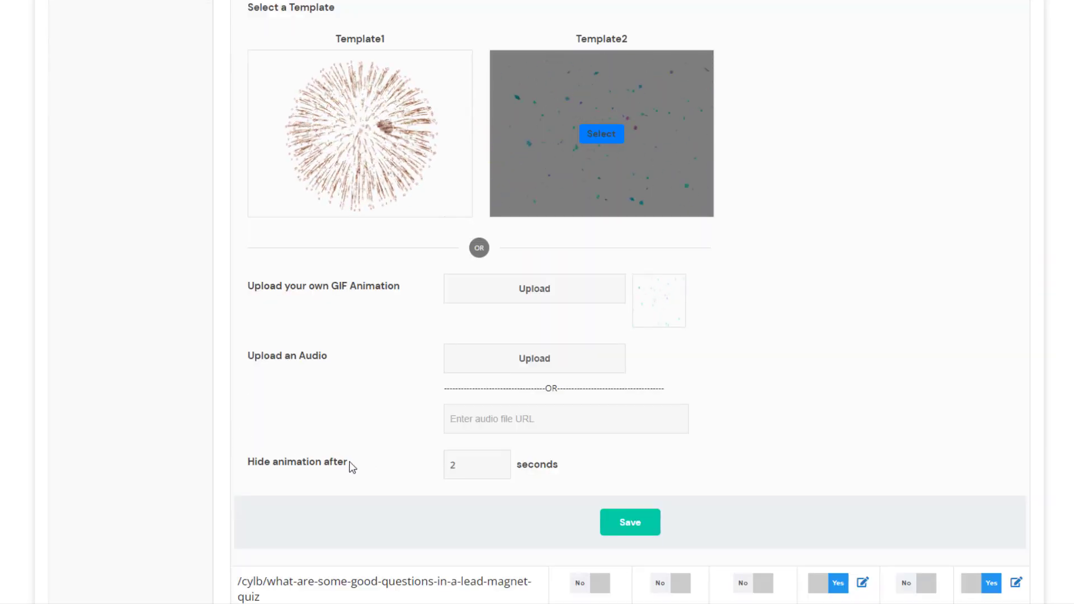
{"action": "left_click_drag", "start_coordinate": [353, 467], "coordinate": [249, 462]}
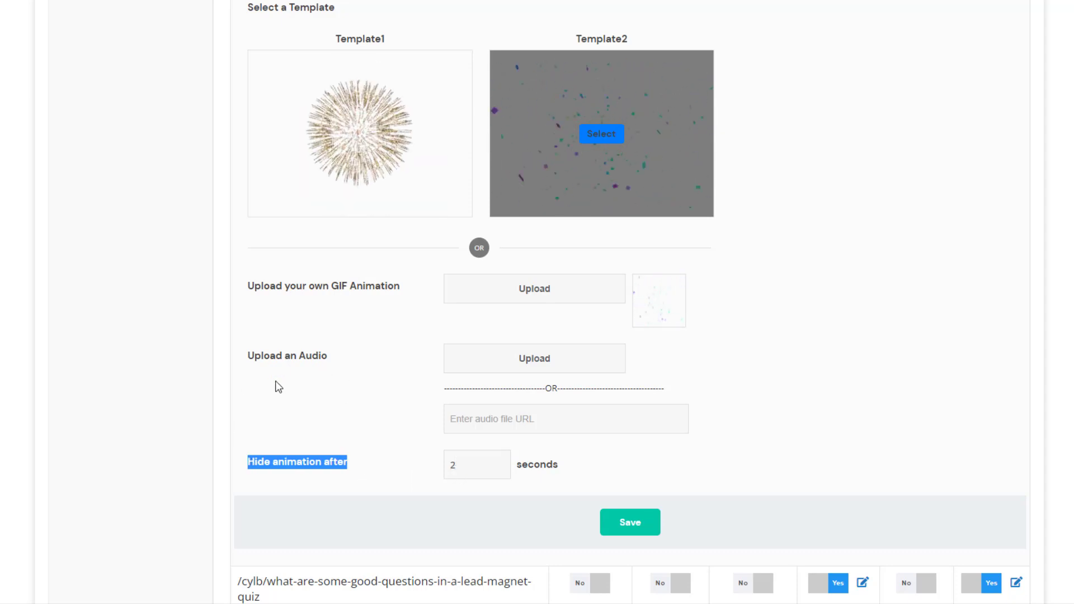
Open the tag settings of the Introduction lesson from the Lesson Builder's lesson list.
{"action": "scroll", "coordinate": [168, 307], "scroll_direction": "up", "scroll_amount": 10}
{"action": "scroll", "coordinate": [178, 335], "scroll_direction": "down", "scroll_amount": 1}
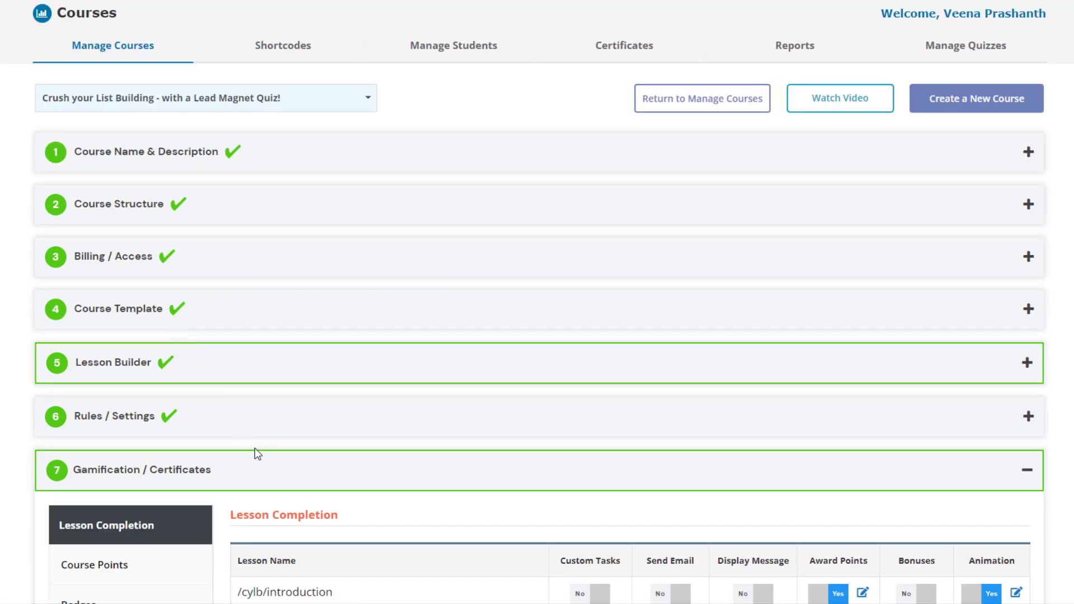
{"action": "left_click", "coordinate": [231, 374]}
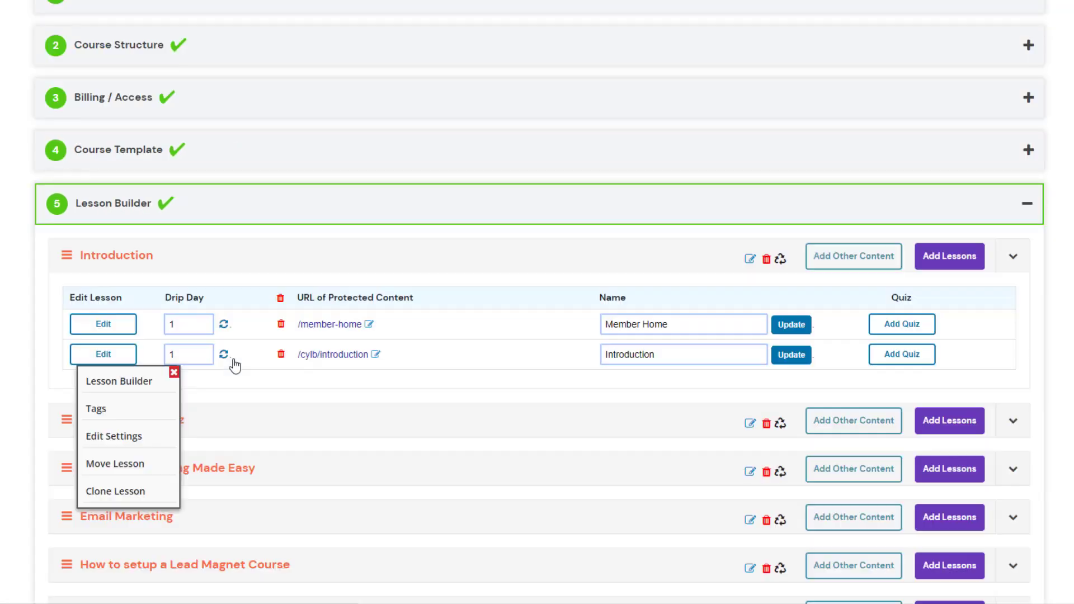
{"action": "left_click", "coordinate": [92, 410]}
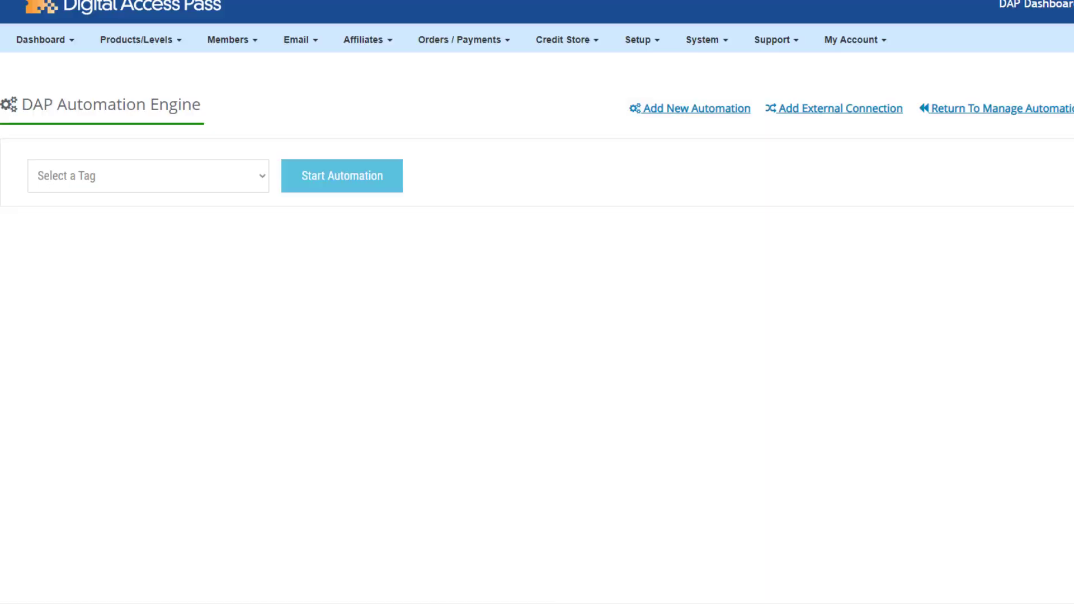
Start a new automation for the tag lesson-tag-1 in the DAP Automation Engine.
{"action": "left_click", "coordinate": [127, 170]}
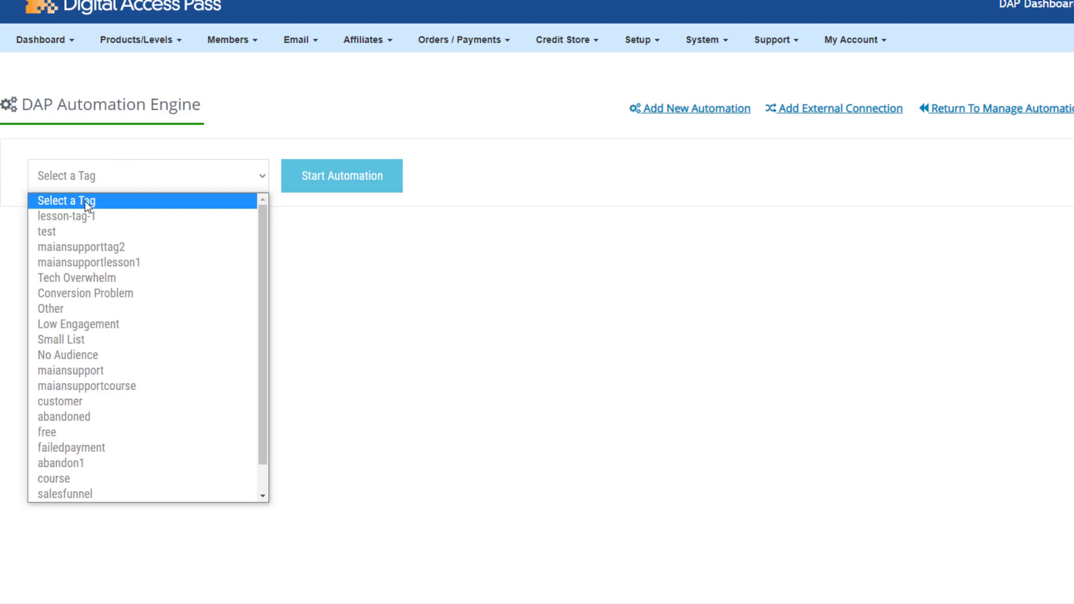
{"action": "left_click", "coordinate": [86, 216]}
{"action": "left_click", "coordinate": [290, 180]}
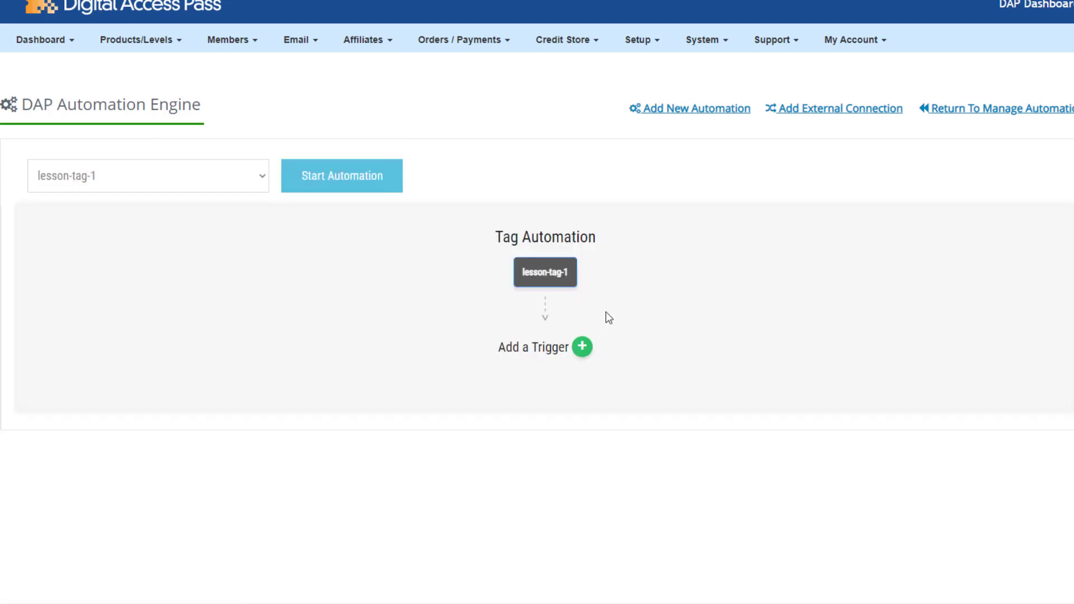
Add the trigger "User receives access to Tag" to the lesson-tag-1 automation and save it.
{"action": "left_click", "coordinate": [581, 347]}
{"action": "left_click", "coordinate": [476, 272]}
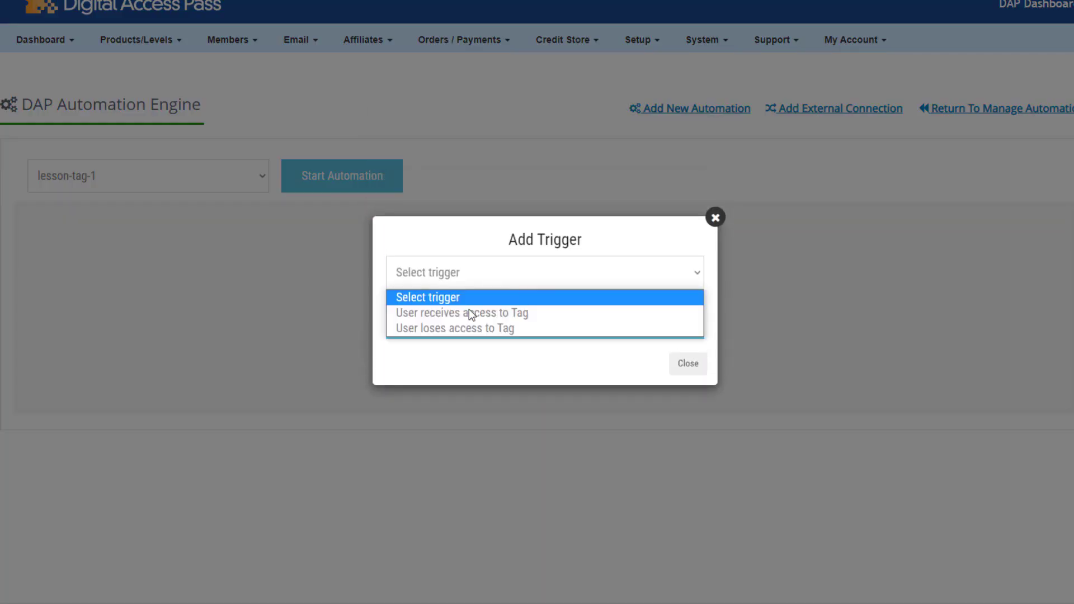
{"action": "left_click", "coordinate": [469, 313]}
{"action": "left_click", "coordinate": [564, 318]}
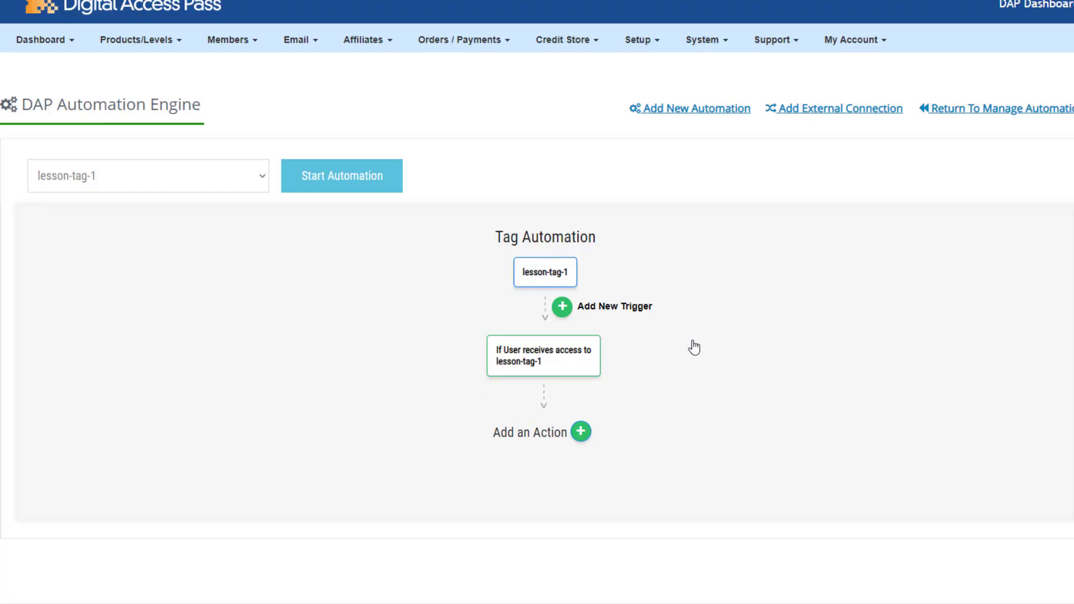
Try an action for the lesson-tag-1 automation with destination ACTIVECAMPAIGN and Add to List, checking its list choices.
{"action": "left_click", "coordinate": [581, 432]}
{"action": "left_click", "coordinate": [451, 278]}
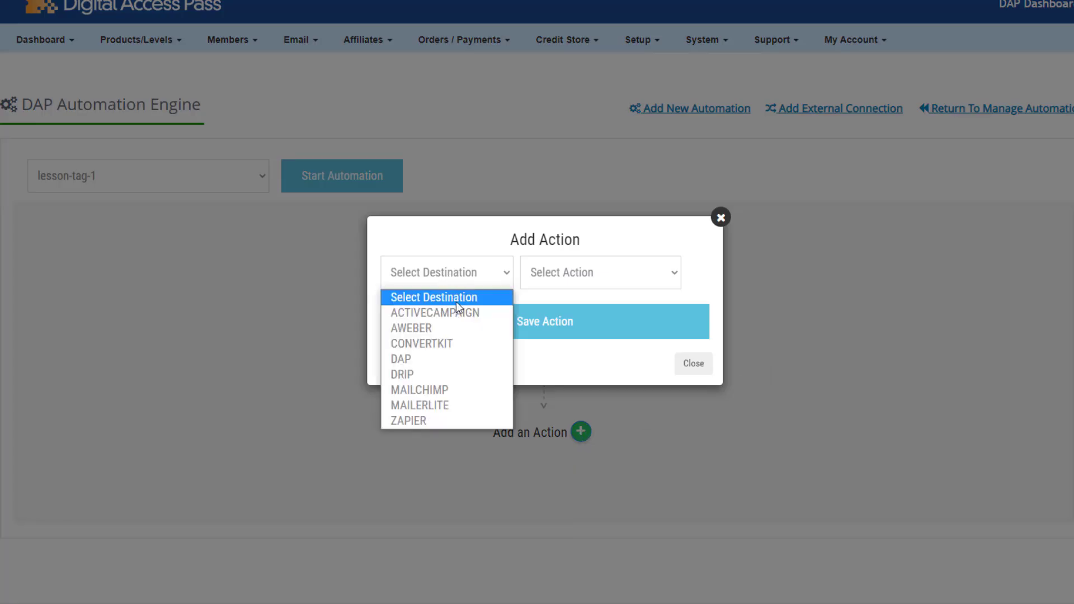
{"action": "left_click", "coordinate": [442, 312]}
{"action": "left_click", "coordinate": [587, 282]}
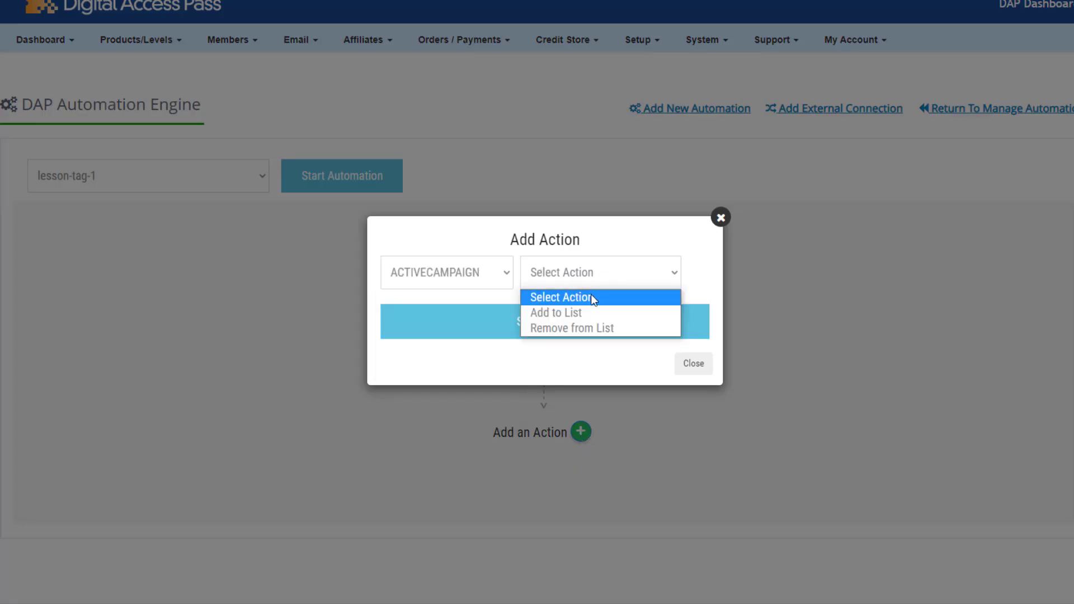
{"action": "left_click", "coordinate": [627, 313]}
{"action": "left_click", "coordinate": [428, 295]}
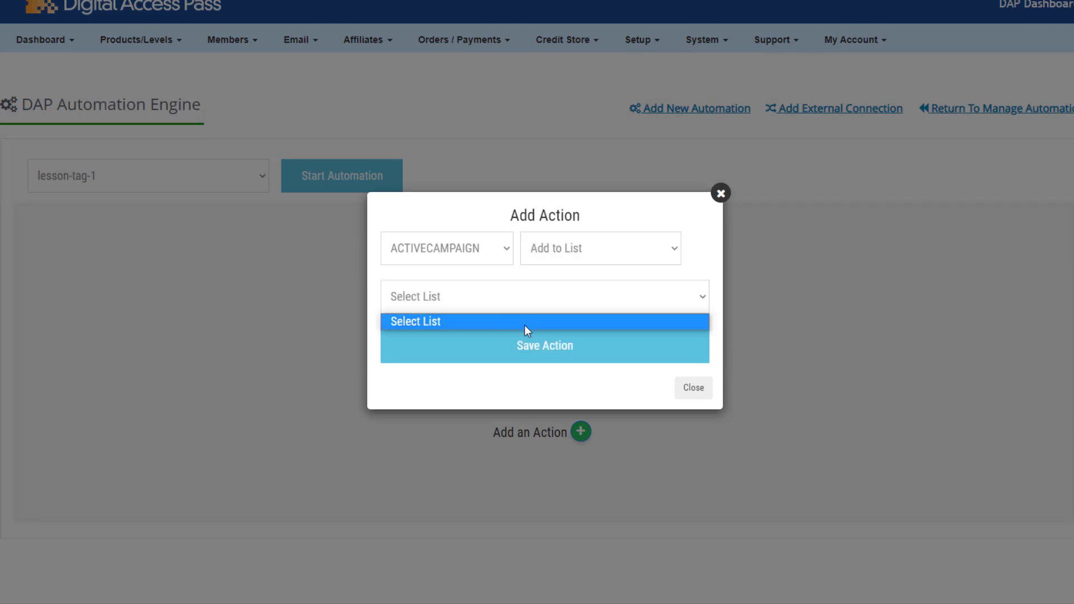
{"action": "left_click", "coordinate": [559, 300]}
{"action": "left_click", "coordinate": [575, 250]}
Try the destination AWEBER with Add to List and the SiteBuilding list, and close the action without saving.
{"action": "left_click", "coordinate": [467, 258]}
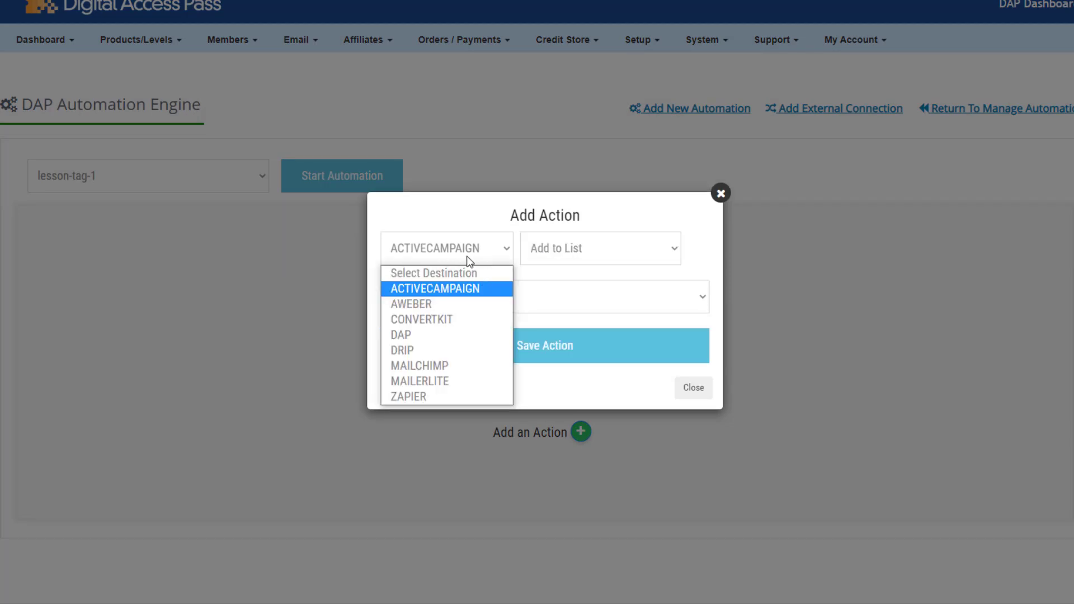
{"action": "left_click", "coordinate": [413, 306]}
{"action": "left_click", "coordinate": [558, 296]}
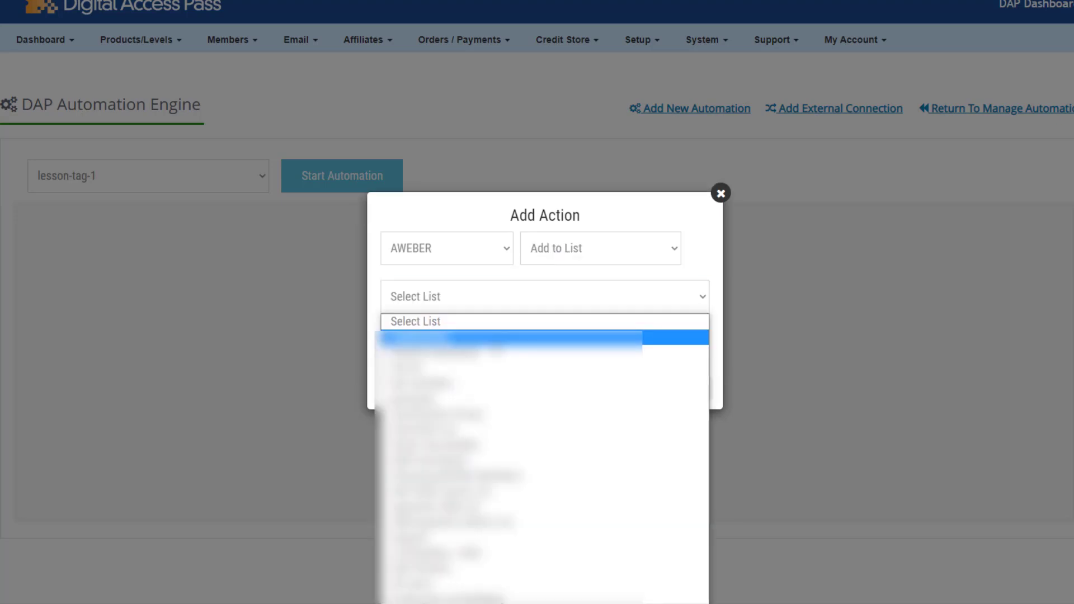
{"action": "left_click", "coordinate": [559, 336]}
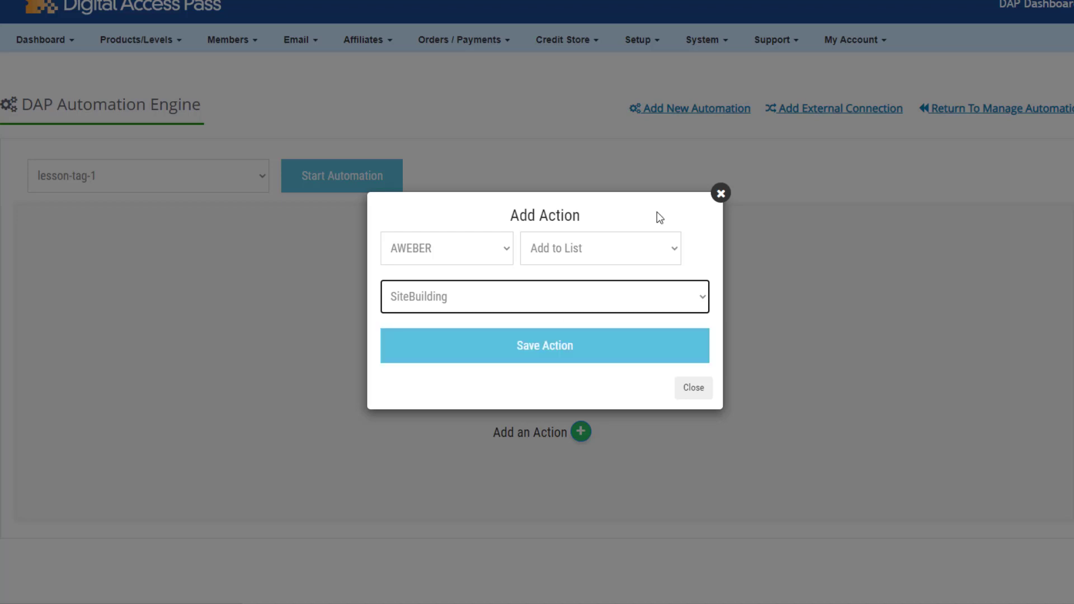
{"action": "left_click", "coordinate": [720, 193]}
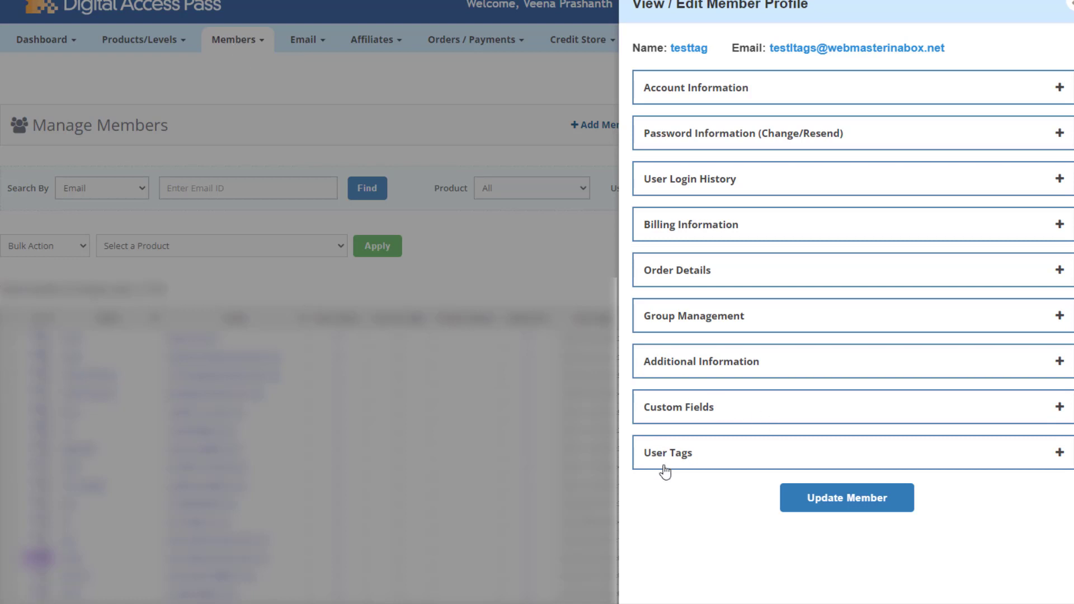
Open the tag details from the User Tags section of the member's profile and check the tags available for assignment.
{"action": "left_click", "coordinate": [684, 457]}
{"action": "left_click", "coordinate": [678, 484]}
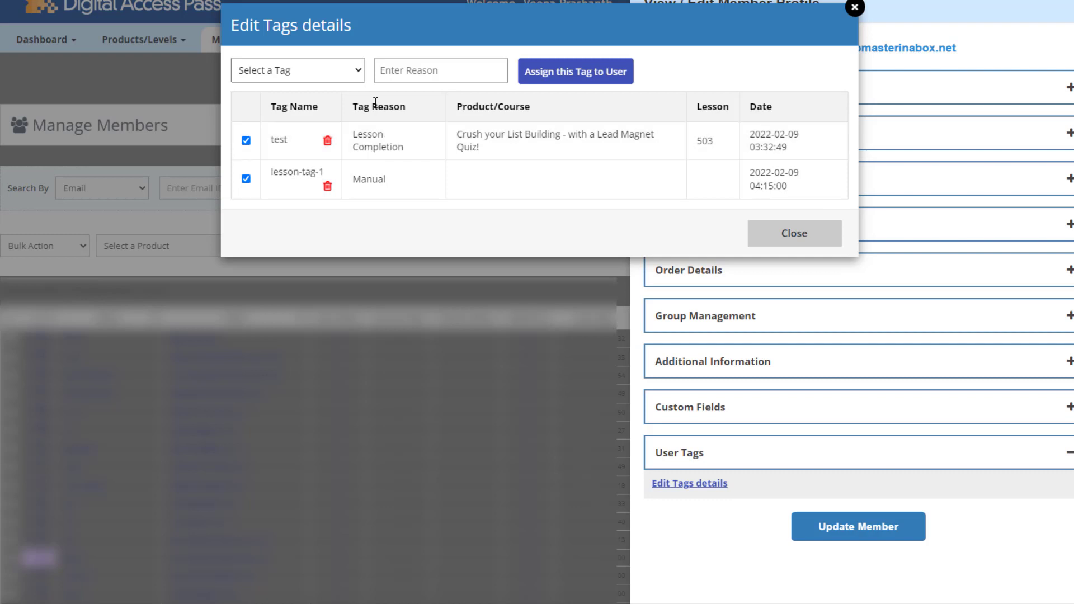
{"action": "left_click", "coordinate": [257, 79]}
{"action": "left_click", "coordinate": [390, 210]}
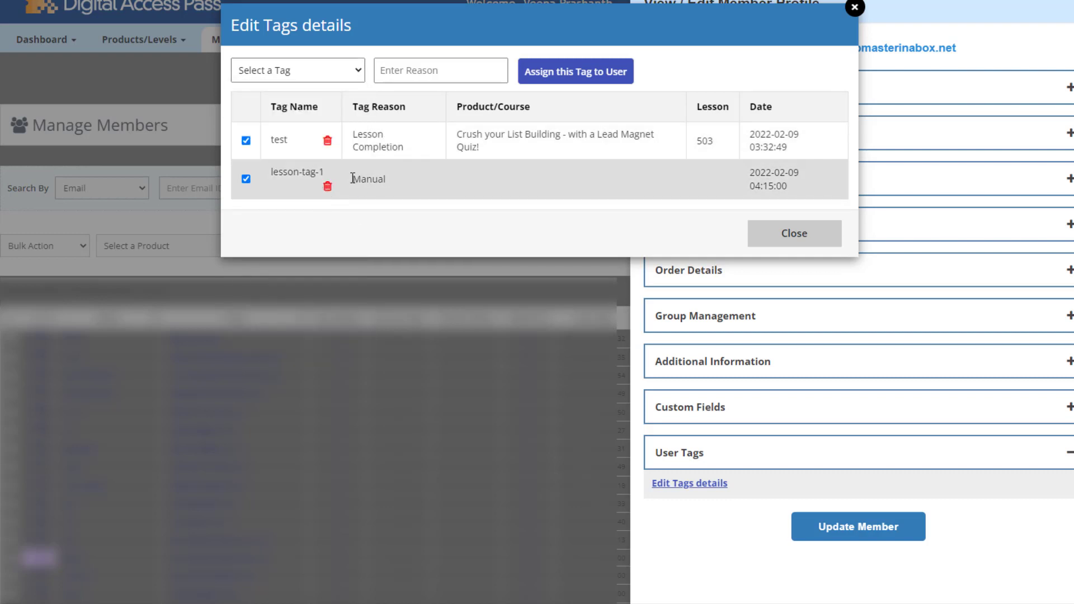
Choose the tag maiansupporttag2 for the member, leave the reason empty, and close the tag details without assigning it.
{"action": "left_click", "coordinate": [334, 74]}
{"action": "left_click", "coordinate": [280, 103]}
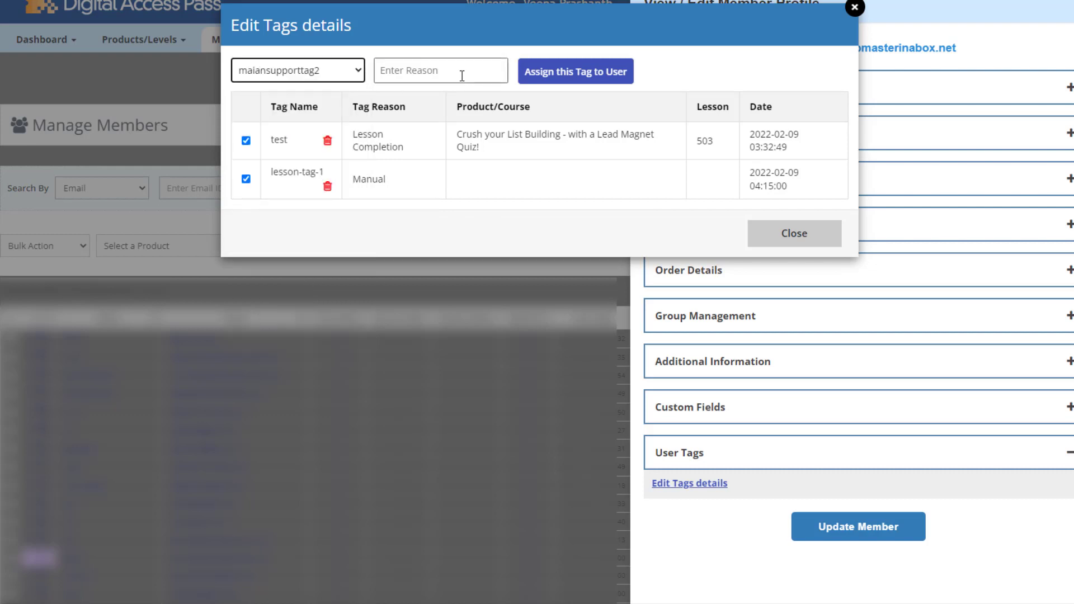
{"action": "left_click", "coordinate": [459, 75]}
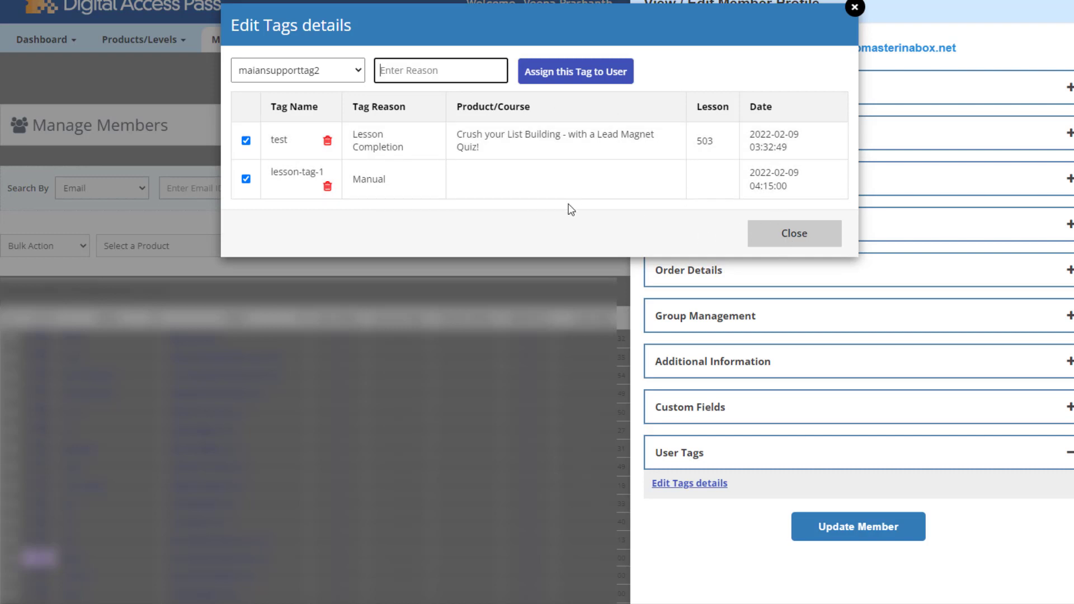
{"action": "left_click", "coordinate": [855, 7]}
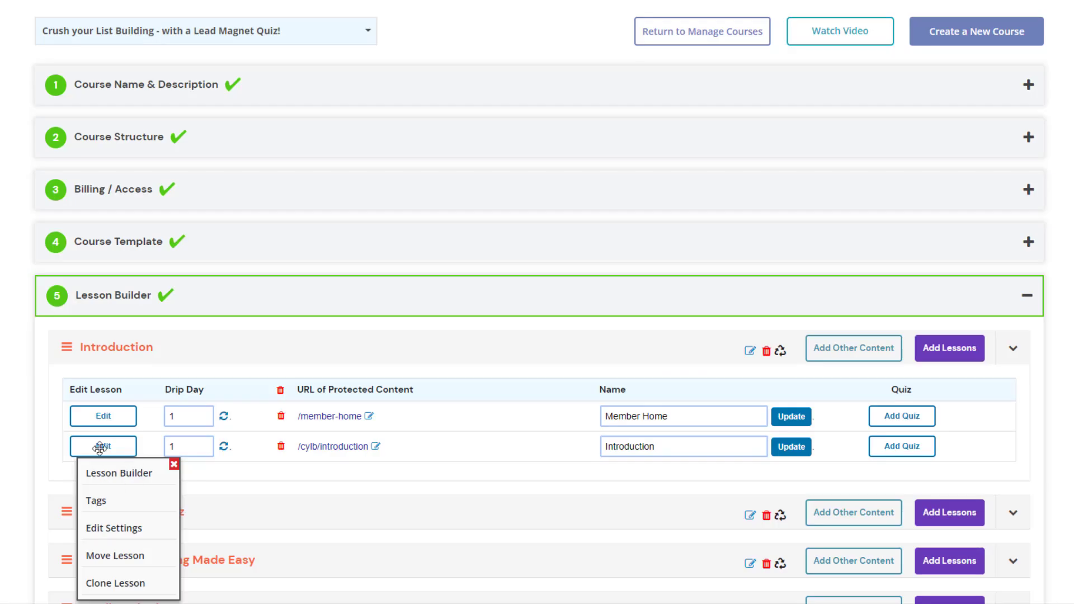
Review the edit options of the Introduction lesson in the course's Lesson Builder.
{"action": "scroll", "coordinate": [97, 358], "scroll_direction": "down", "scroll_amount": 3}
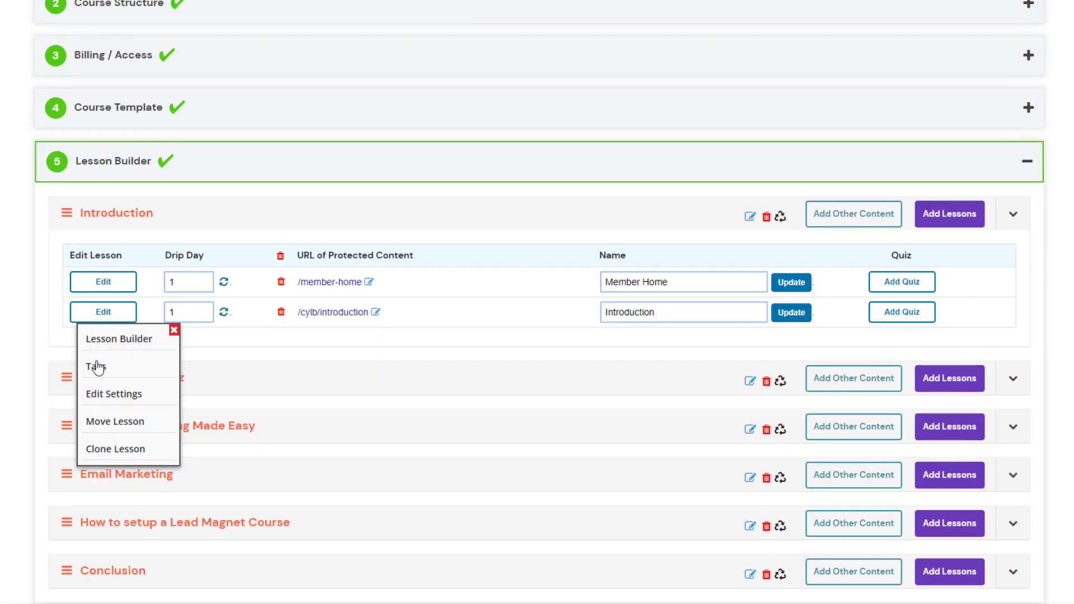